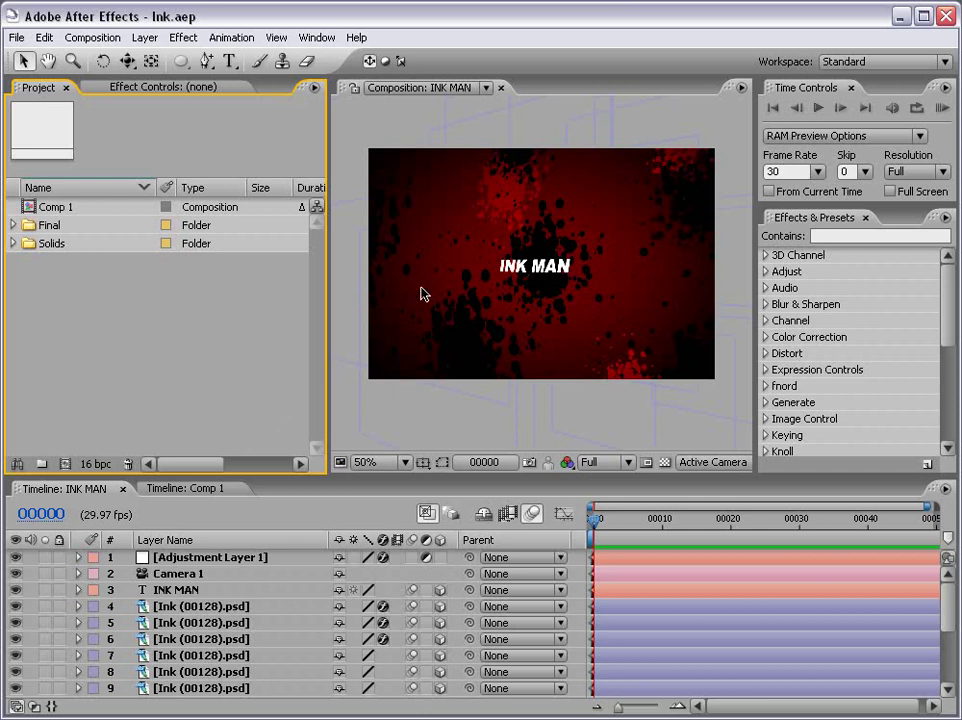
Preview the INK MAN composition in an enlarged view and restore the workspace layout
key("grave")
key("period")
key("KP_0")
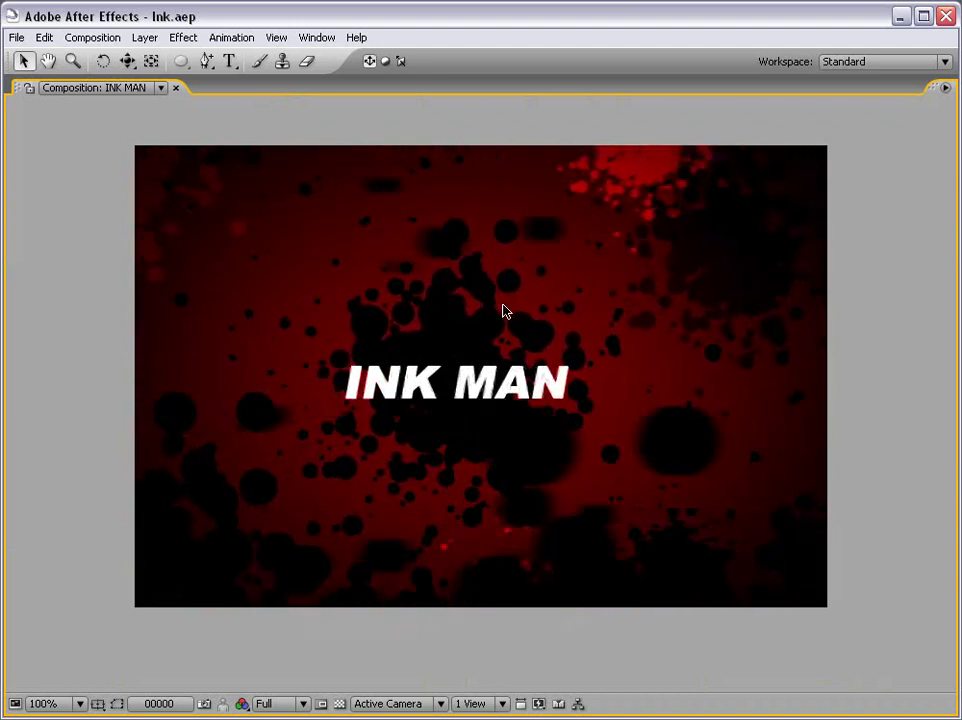
key("grave")
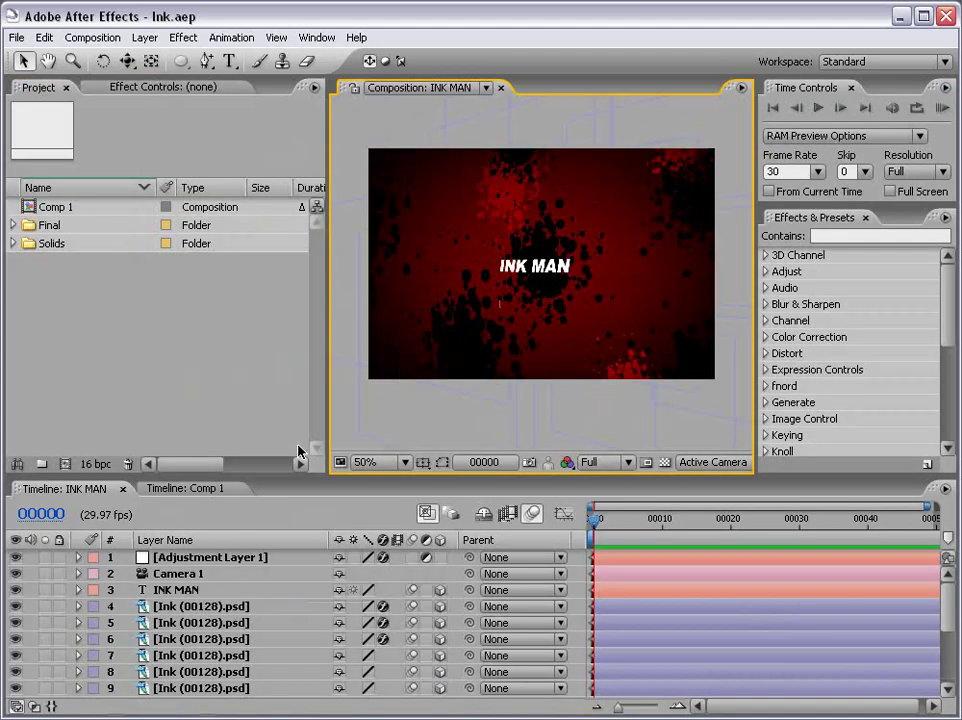
Play back the Comp 1 ink drop animation in an enlarged view and restore the workspace layout
left_click(232, 492)
key("grave")
key("space")
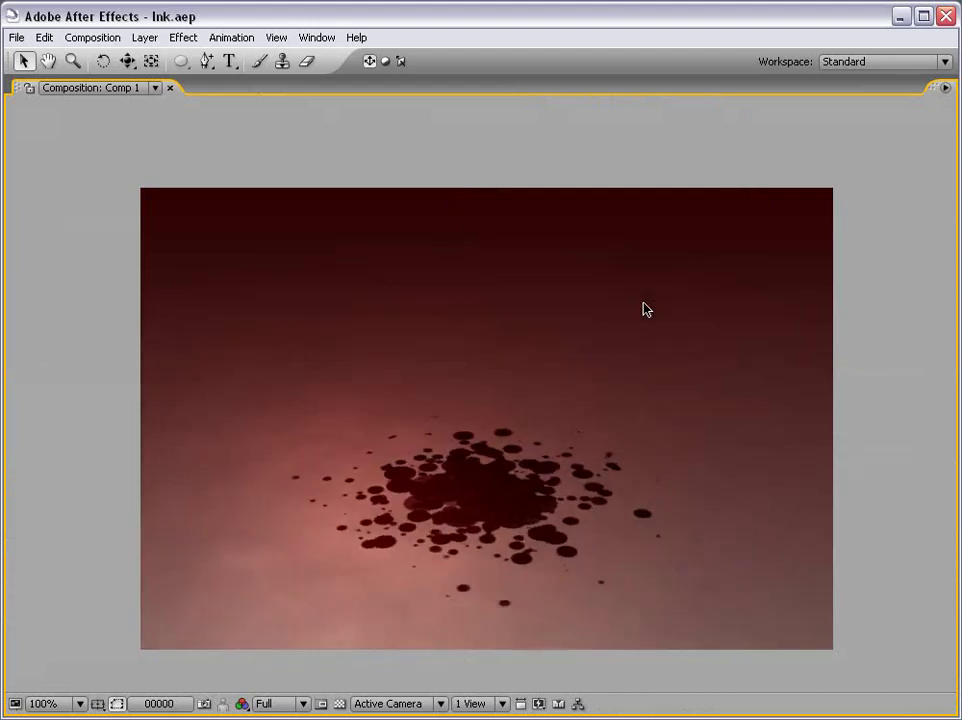
key("space")
key("grave")
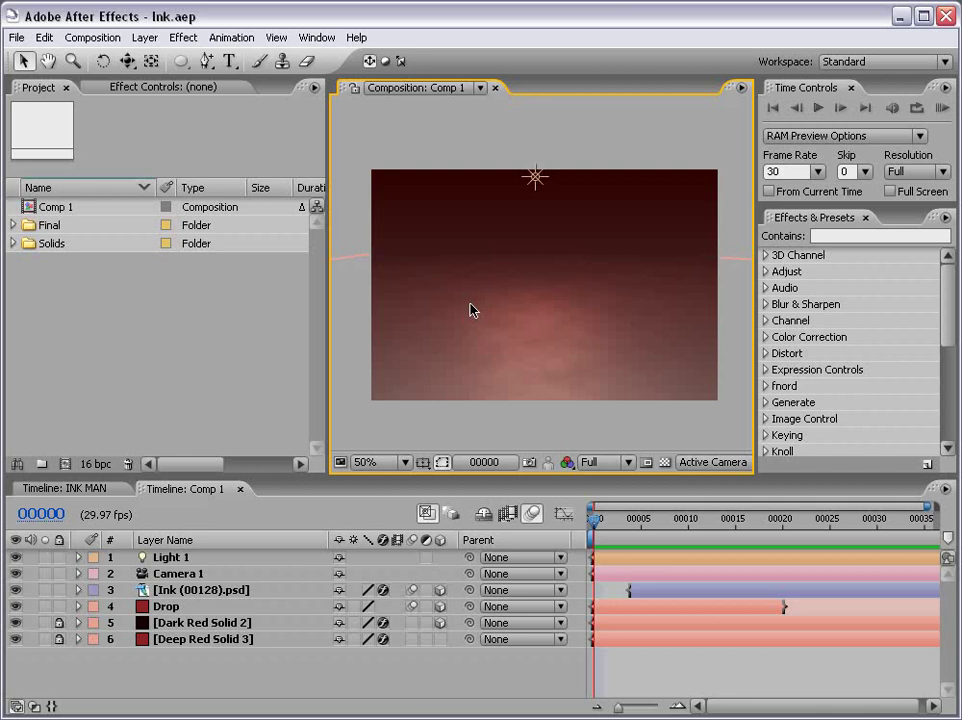
Create a new composition named Comp 2 with the NTSC DV preset, 720 x 480, lasting 269 frames
left_click(180, 309)
left_click(92, 40)
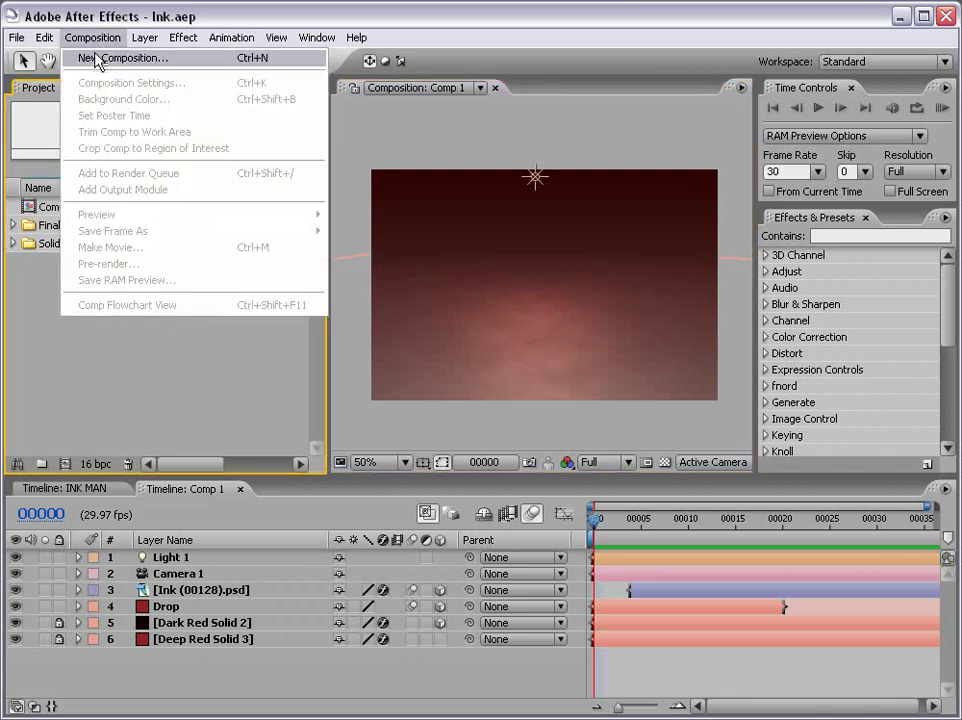
left_click(95, 57)
left_click(530, 390)
left_click(547, 465)
left_click_drag(523, 287, 467, 226)
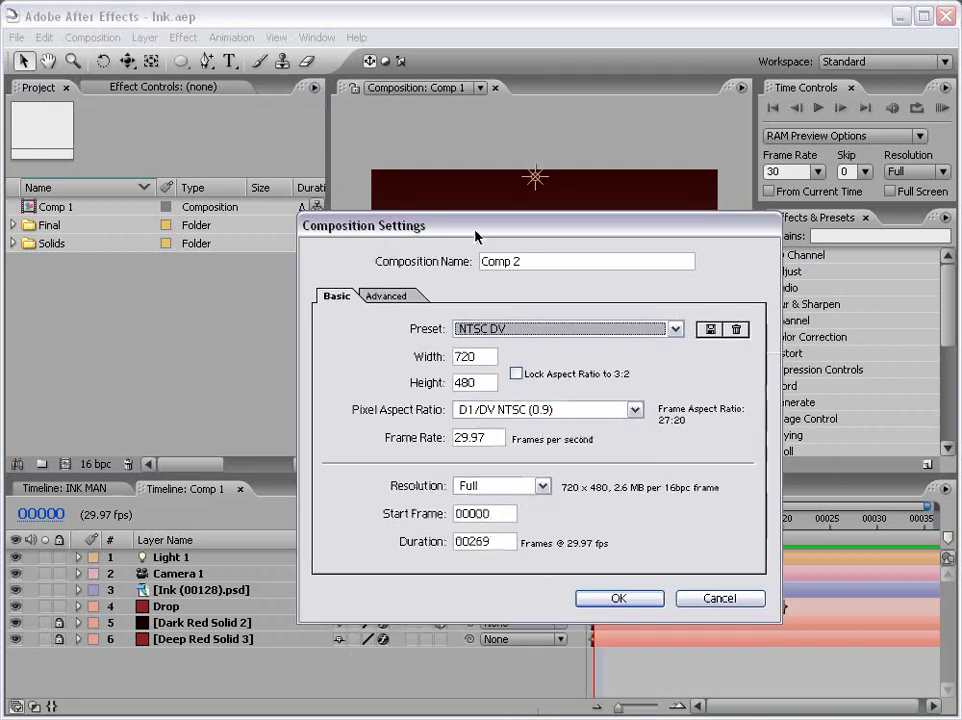
left_click(619, 598)
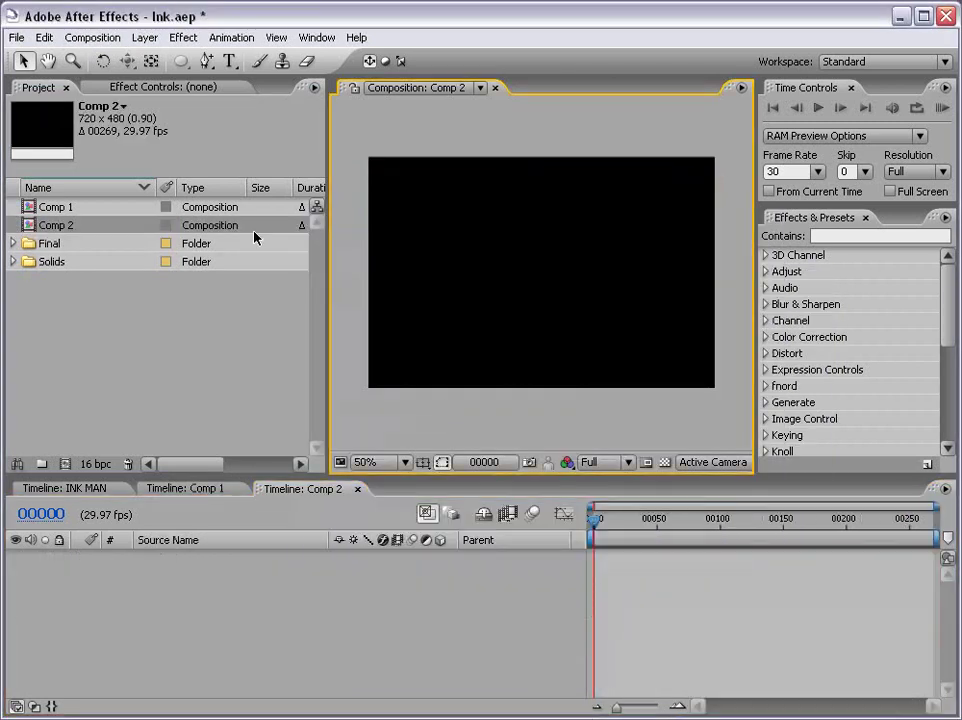
Add a white (FFFFFF) solid layer of 720 x 480 pixels to Comp 2
left_click(143, 38)
mouse_move(148, 58)
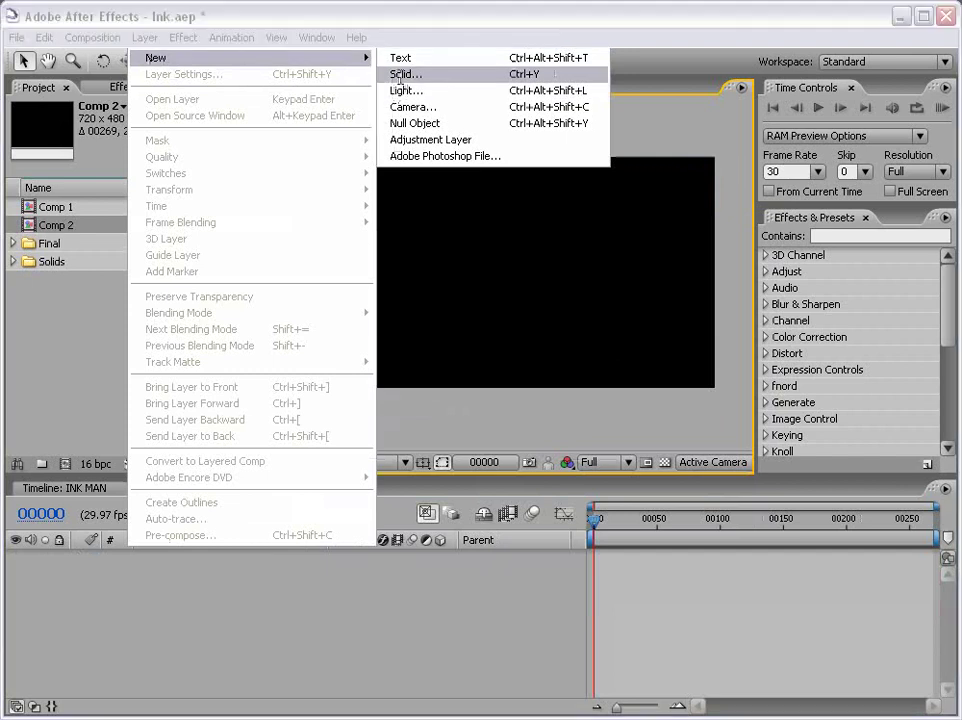
left_click(399, 90)
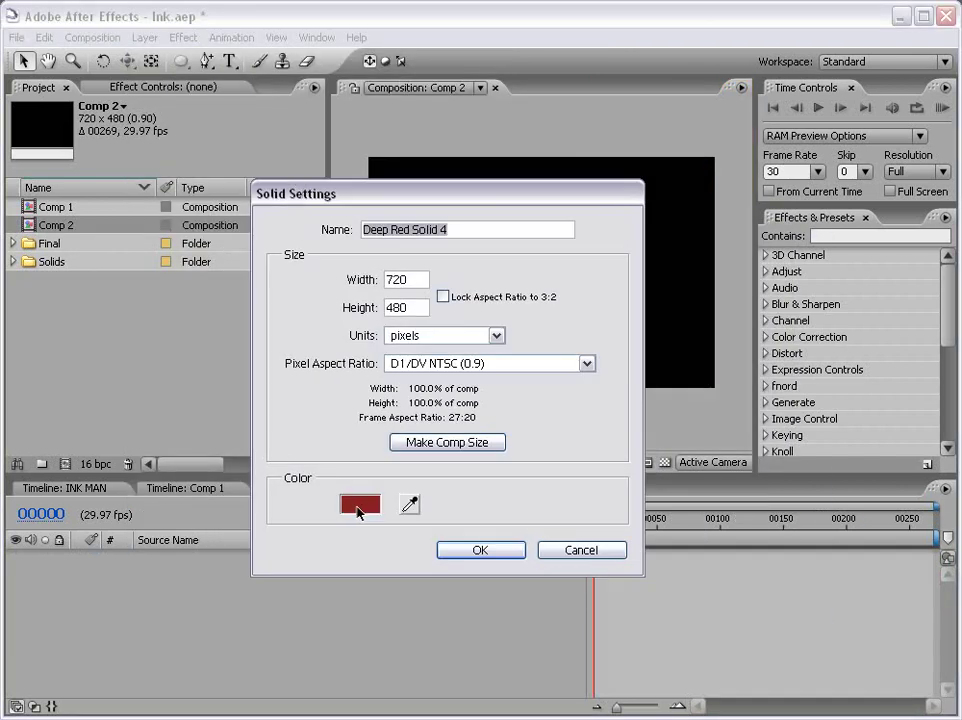
left_click(360, 504)
left_click(273, 316)
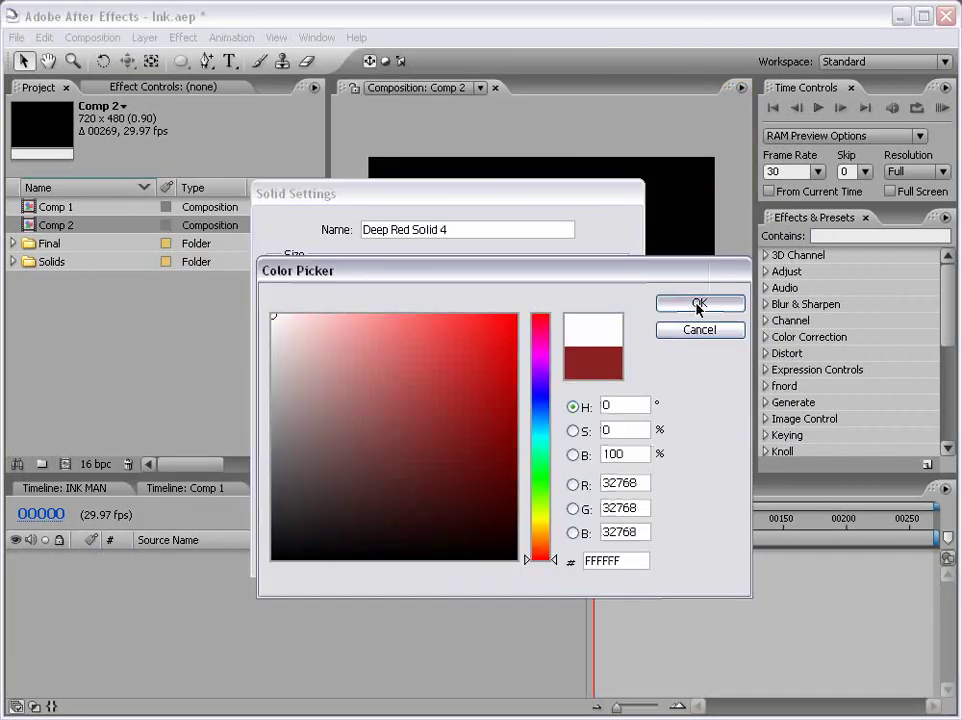
left_click(699, 303)
left_click(478, 549)
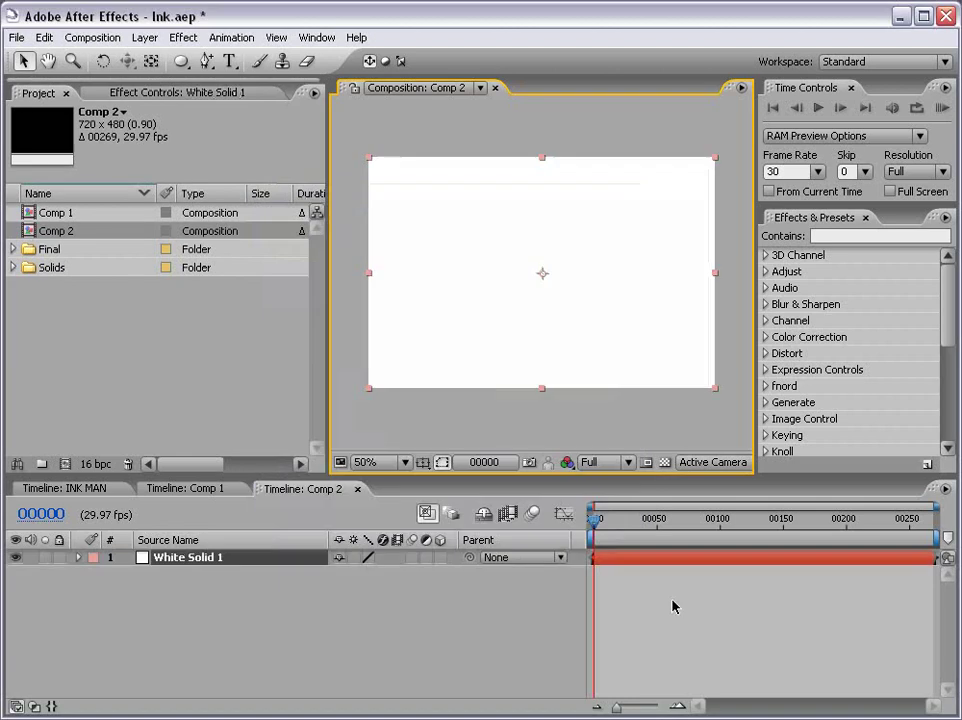
Apply the CC Particle World effect to the white solid and go to frame 30
left_click(830, 236)
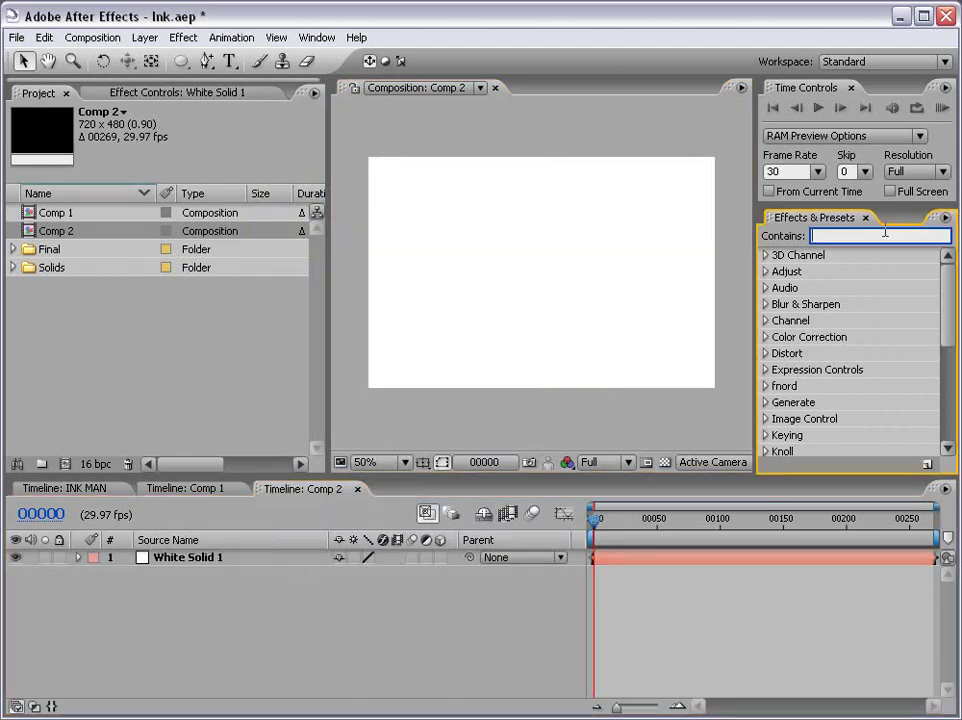
type("part")
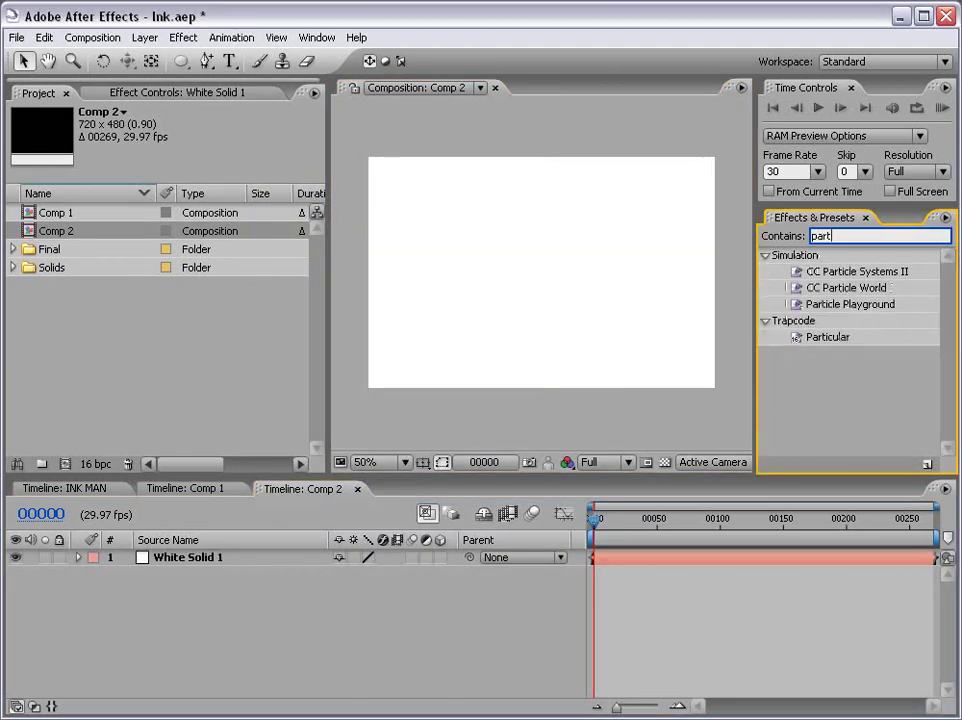
type("icl")
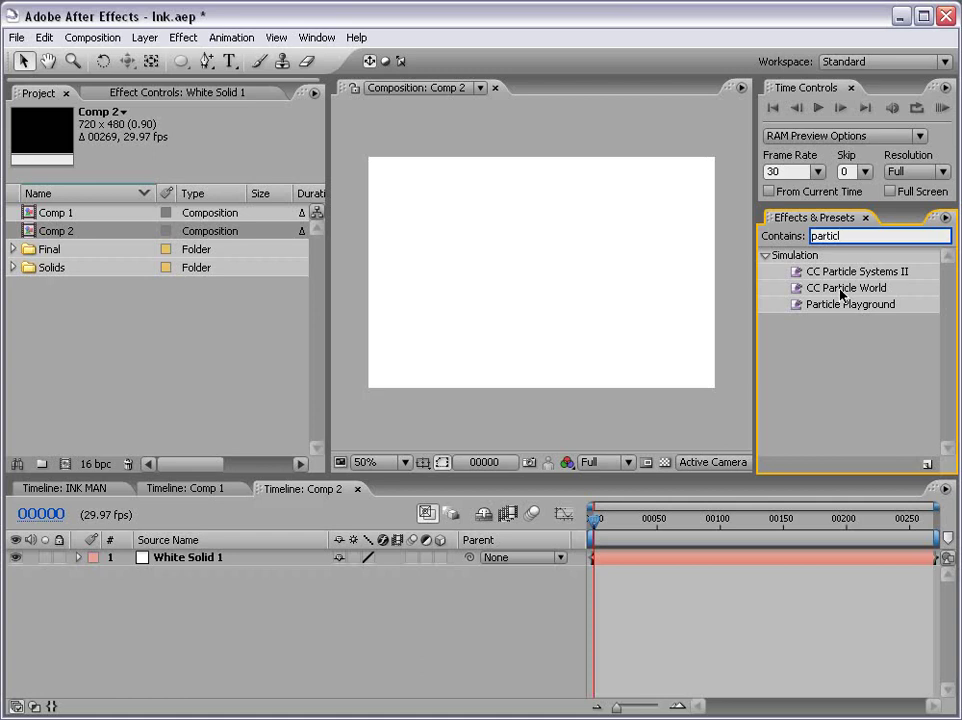
left_click_drag(832, 293, 568, 272)
left_click_drag(597, 520, 631, 525)
key("period")
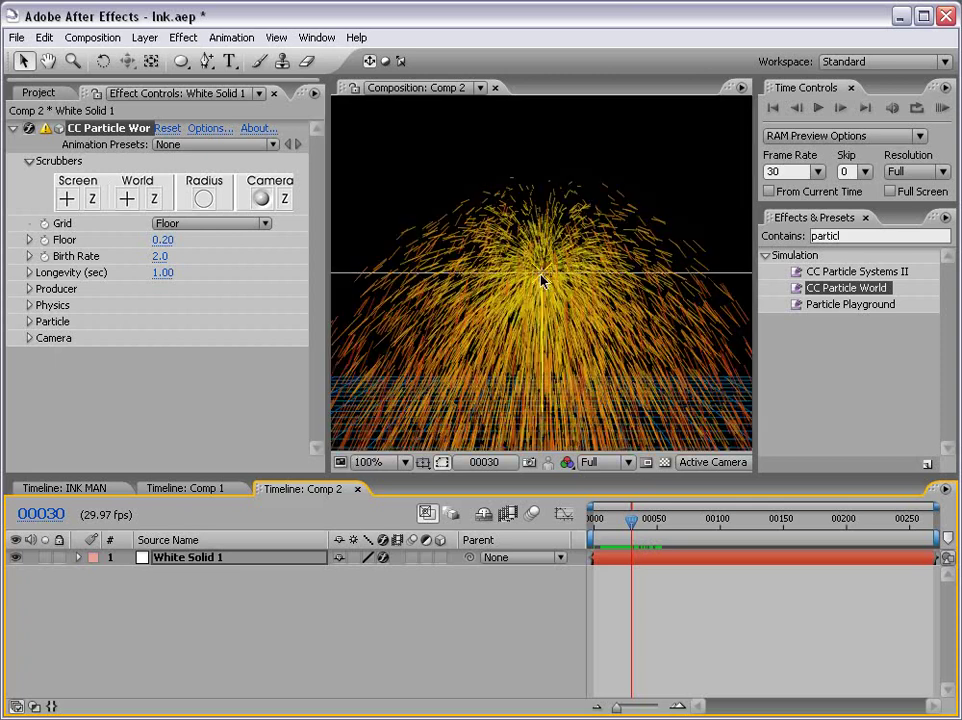
key("comma")
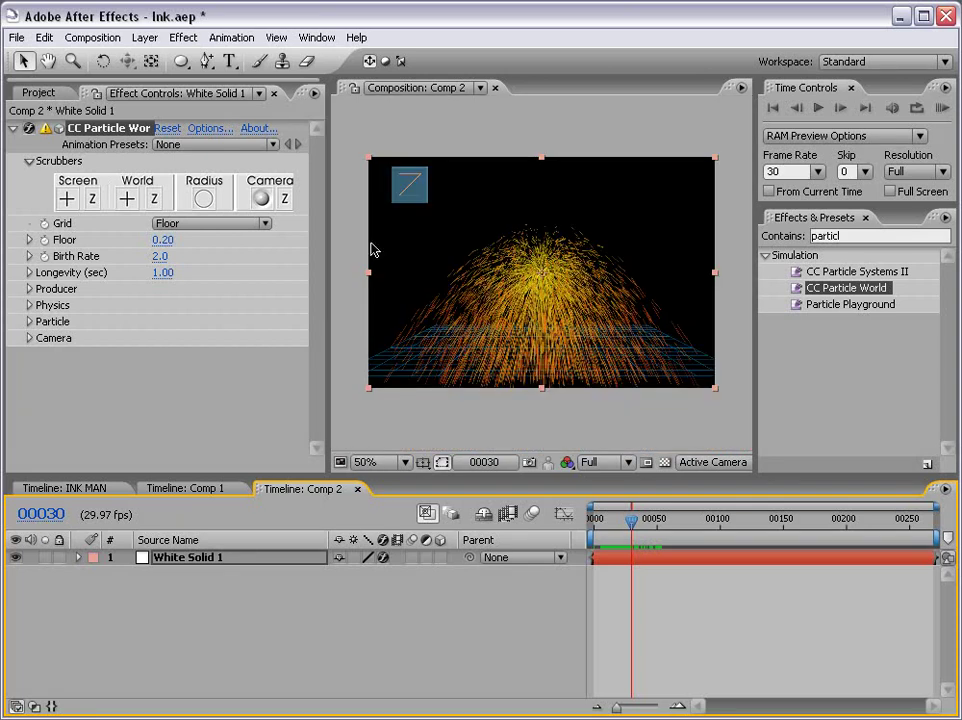
Turn off the grid of CC Particle World and set its physics gravity to 0
left_click(158, 224)
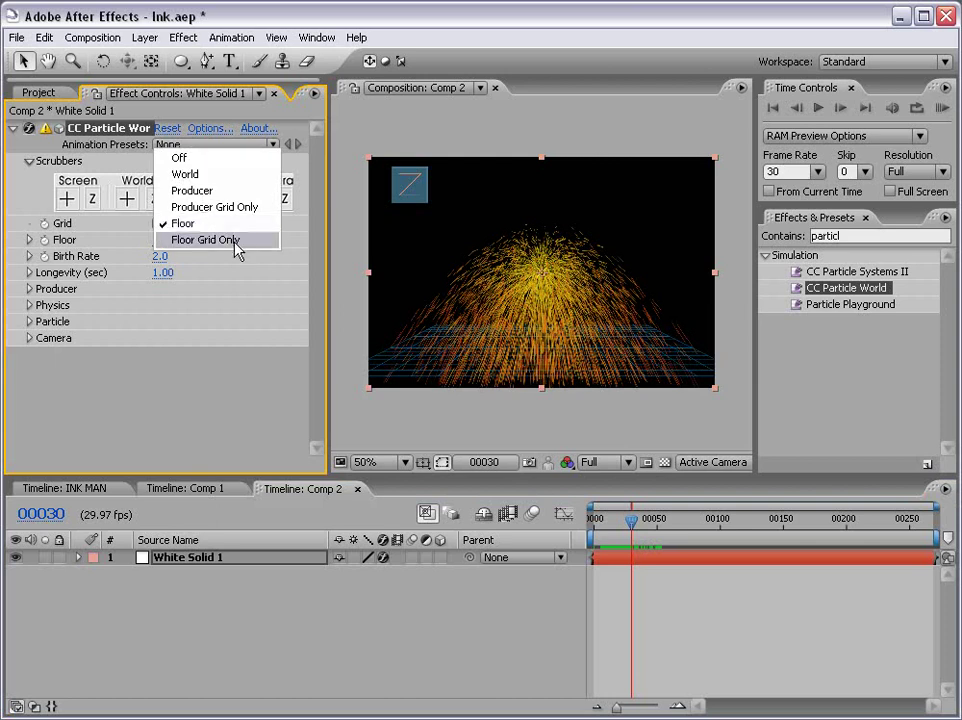
left_click(180, 158)
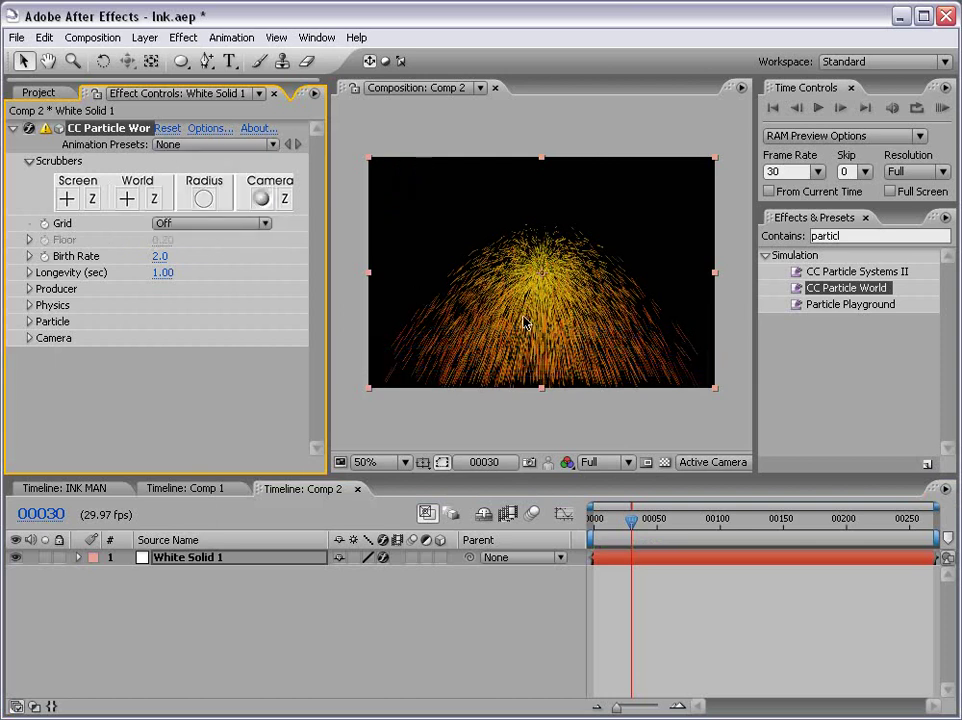
left_click(28, 322)
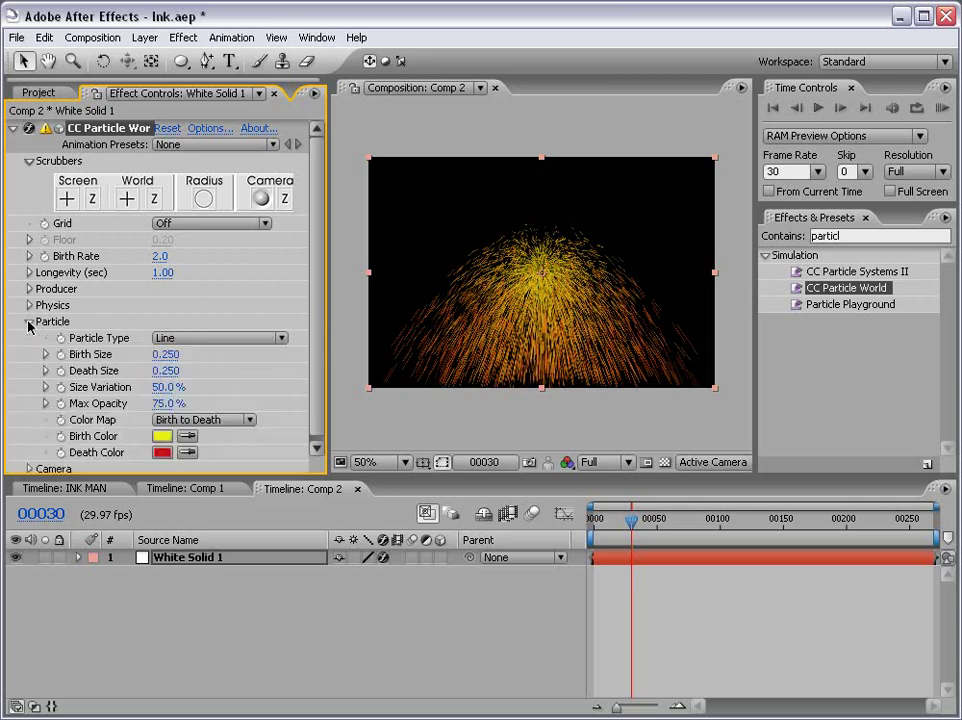
left_click(29, 305)
left_click(29, 289)
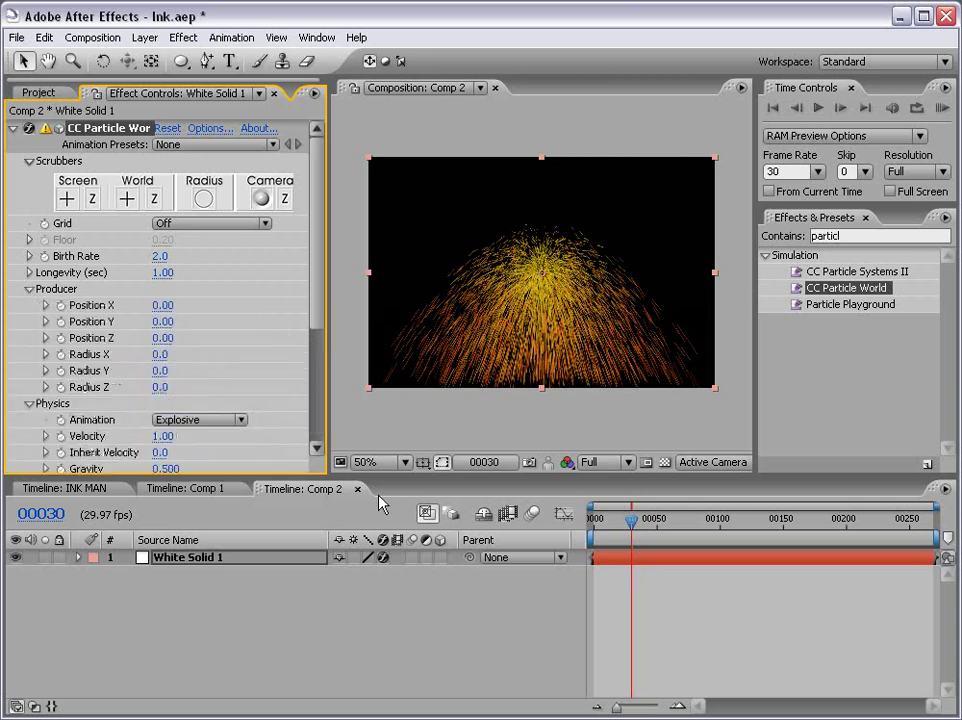
left_click_drag(369, 471, 369, 570)
scroll(318, 483, "down", 3)
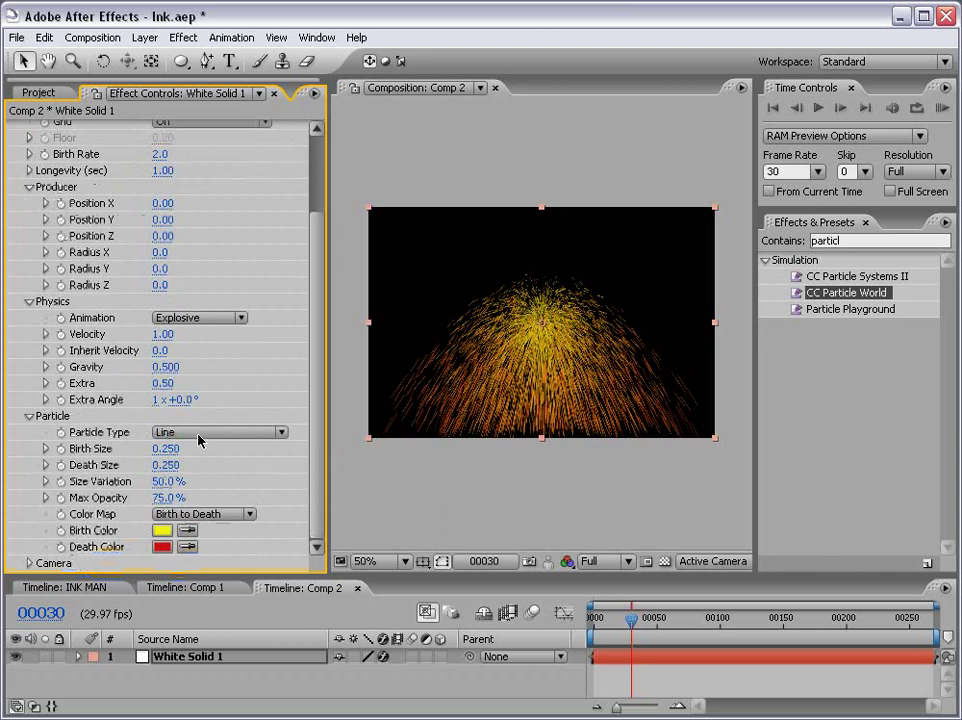
left_click(166, 368)
type("0")
key("Return")
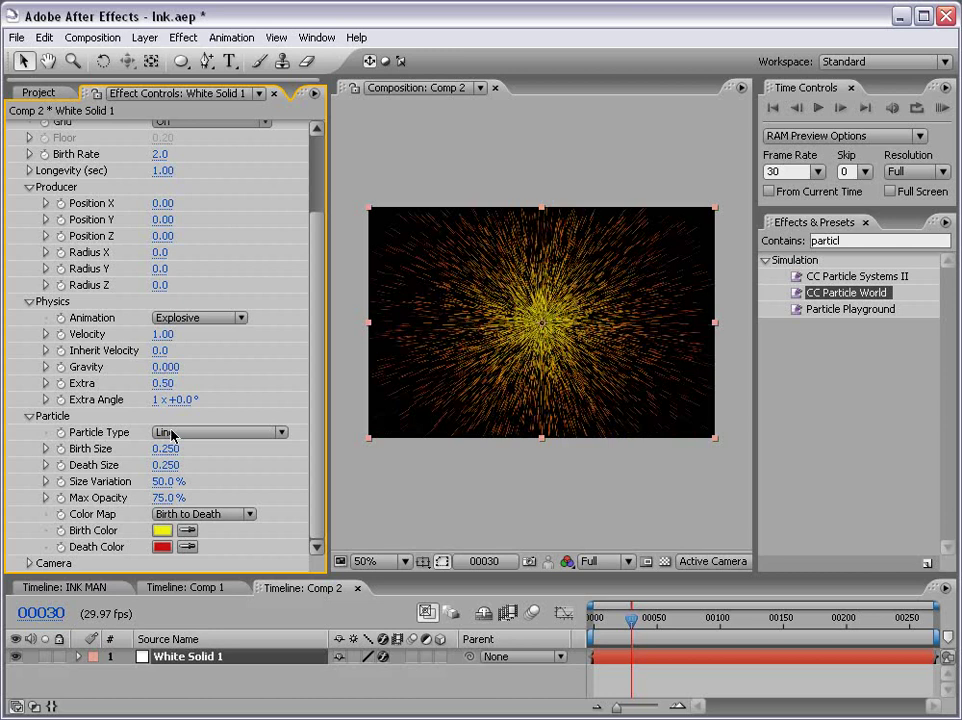
Change the particle type to Lens Convex and set the particles' max opacity to 100%
left_click(192, 433)
left_click(210, 690)
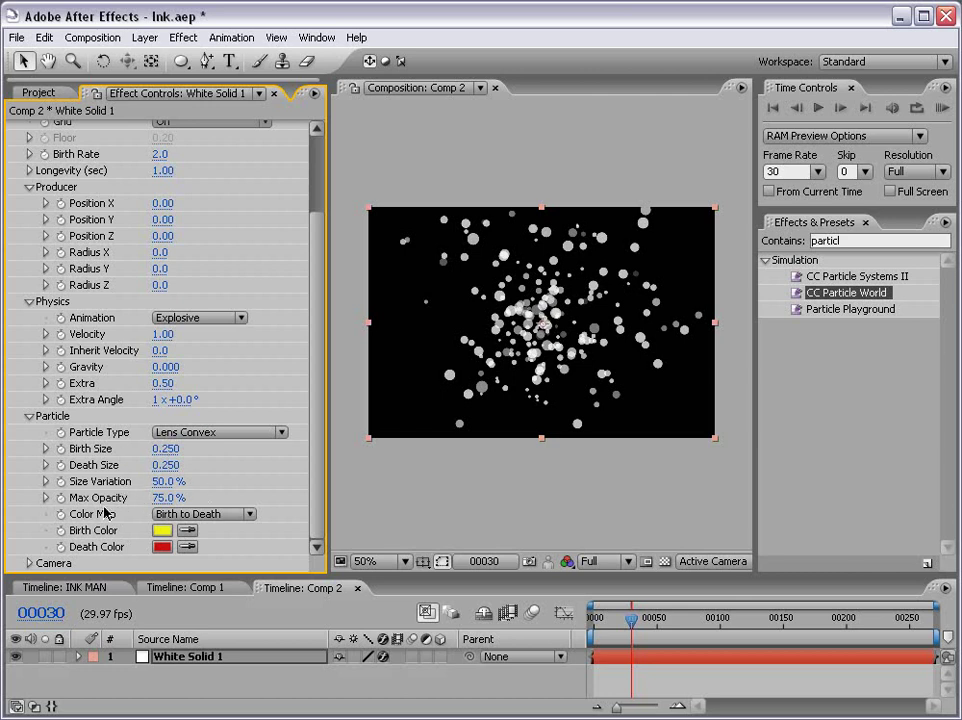
left_click(160, 497)
type("100")
key("Return")
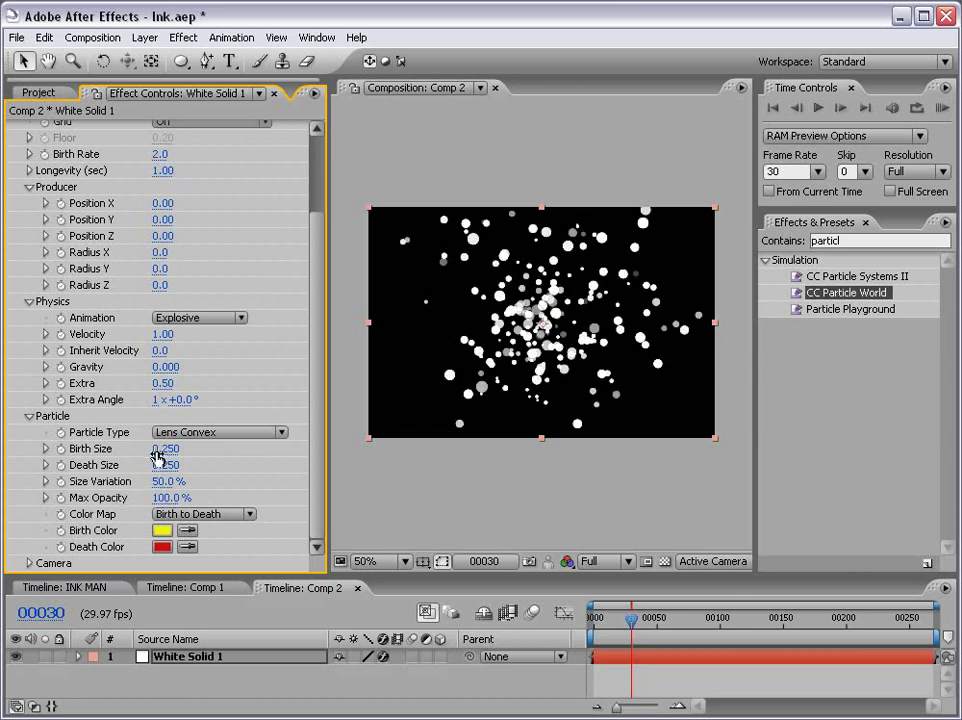
Set the particles' birth size to 0.5
left_click_drag(165, 451, 181, 449)
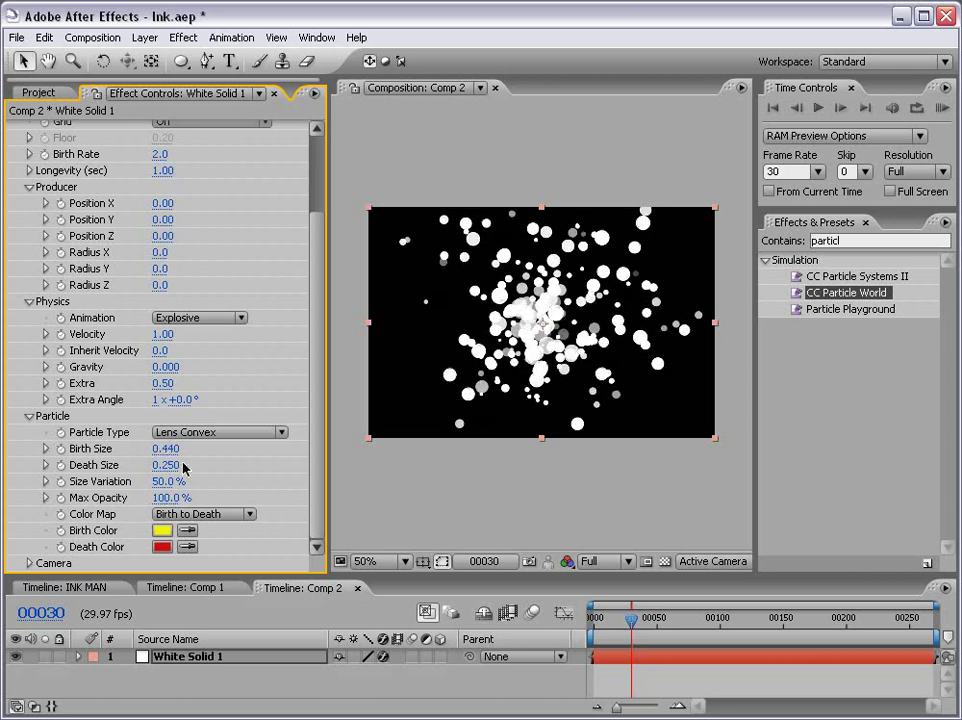
left_click(172, 449)
type(".5")
key("Return")
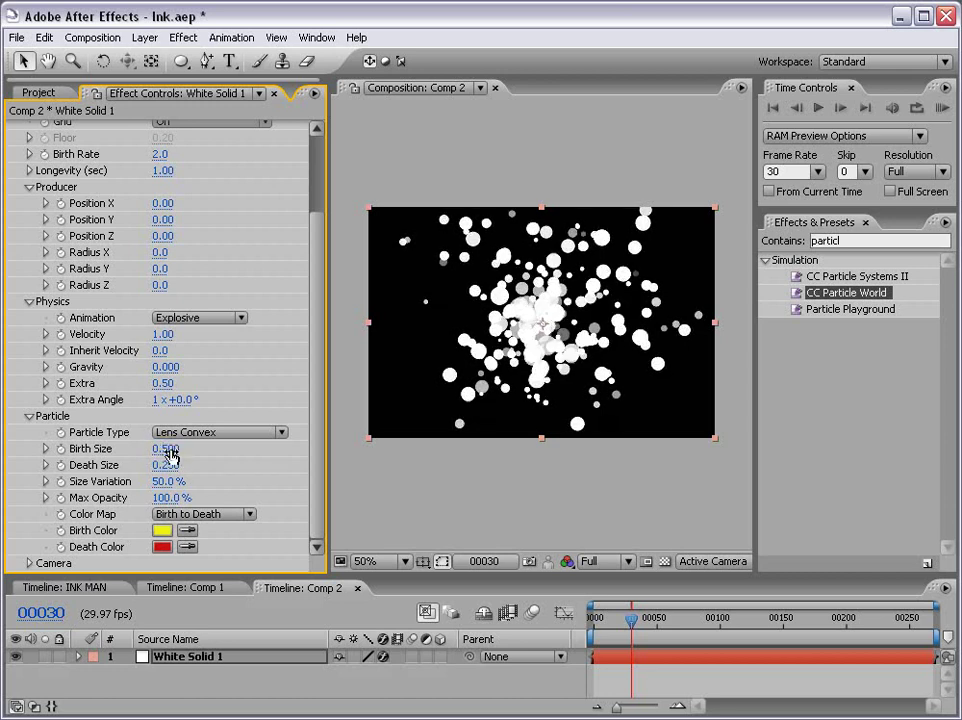
Set the particles' death size to 0 and their size variation to 85%
left_click_drag(163, 466, 213, 483)
left_click(175, 488)
type("85")
key("Return")
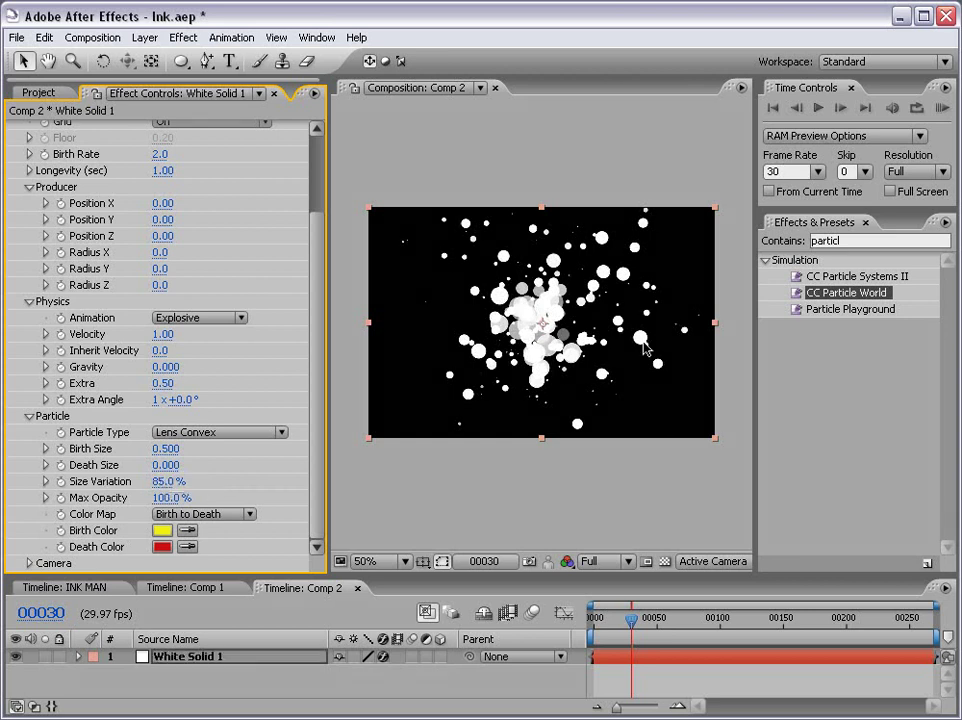
Reduce the particle velocity to 0.66 and the birth size to 0.44
scroll(150, 420, "up", 3)
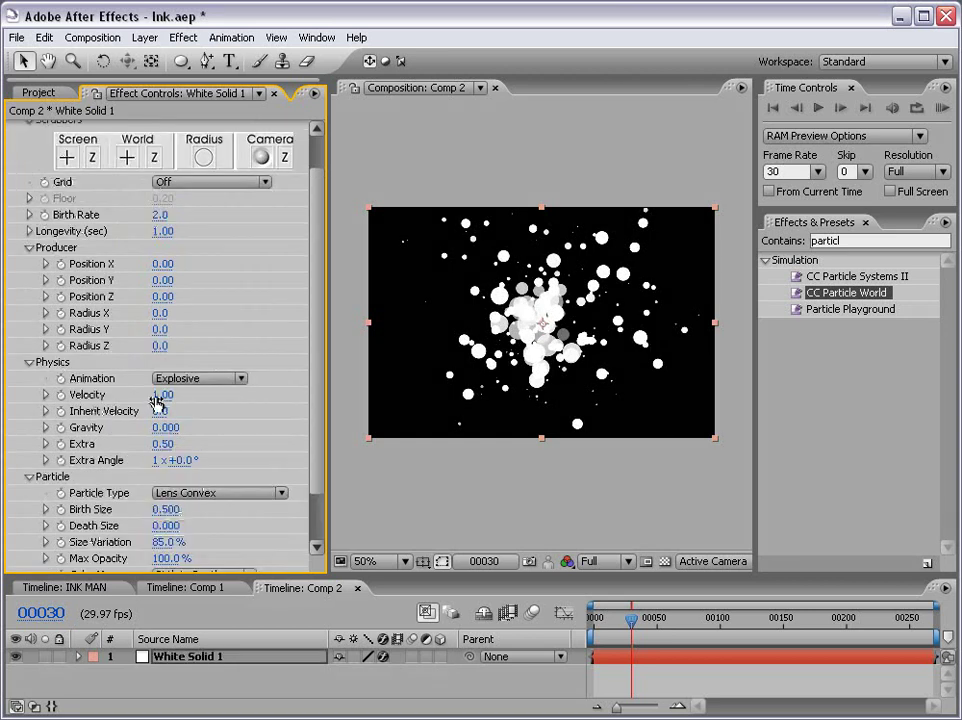
left_click_drag(162, 395, 135, 396)
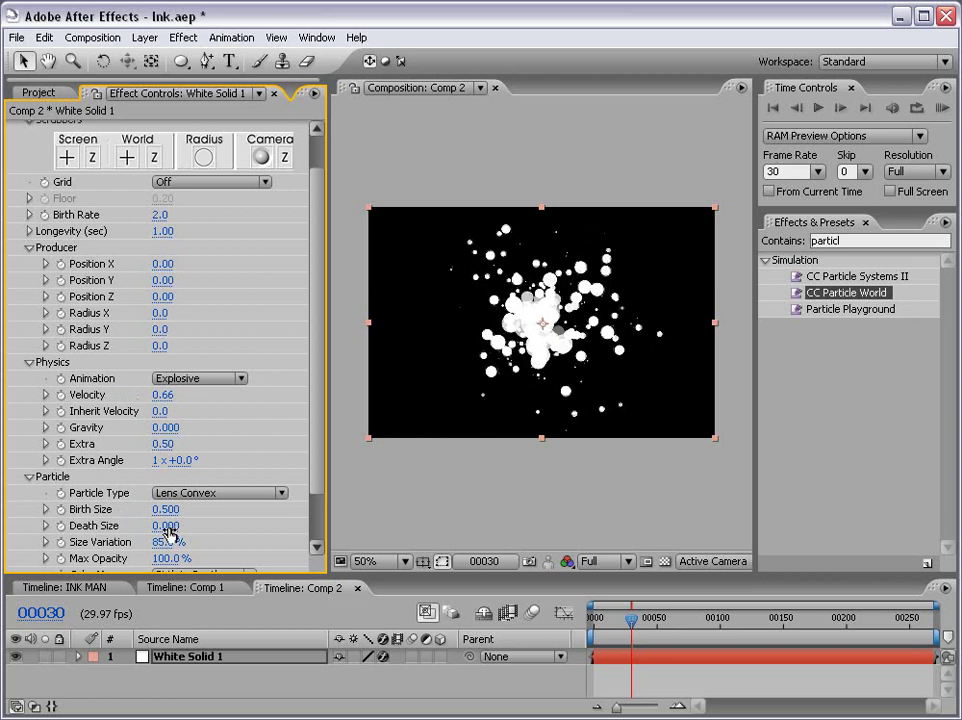
left_click_drag(163, 509, 165, 507)
left_click(513, 500)
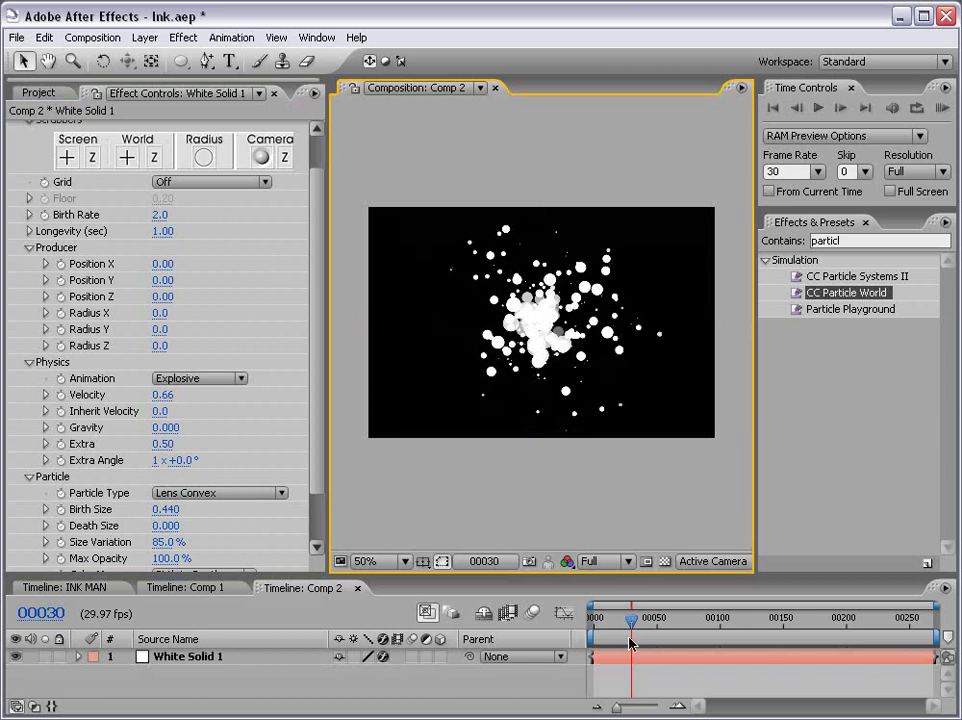
Scrub through the timeline to compare the splatter shapes at different frames and return to frame 30
left_click(672, 622)
left_click_drag(672, 622, 762, 625)
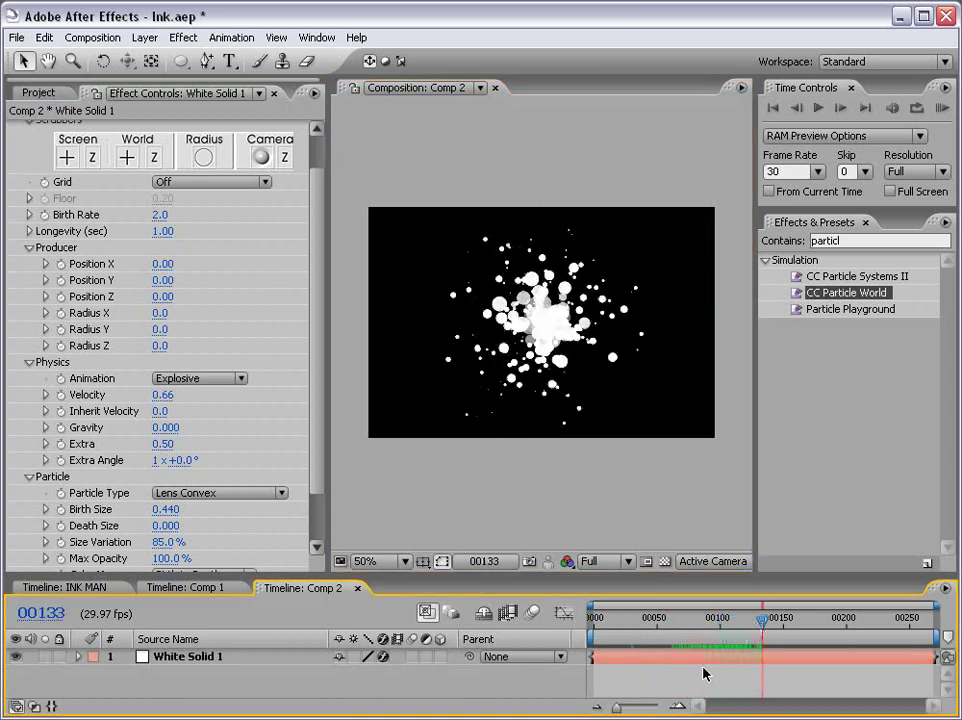
left_click(657, 625)
left_click_drag(657, 625, 871, 620)
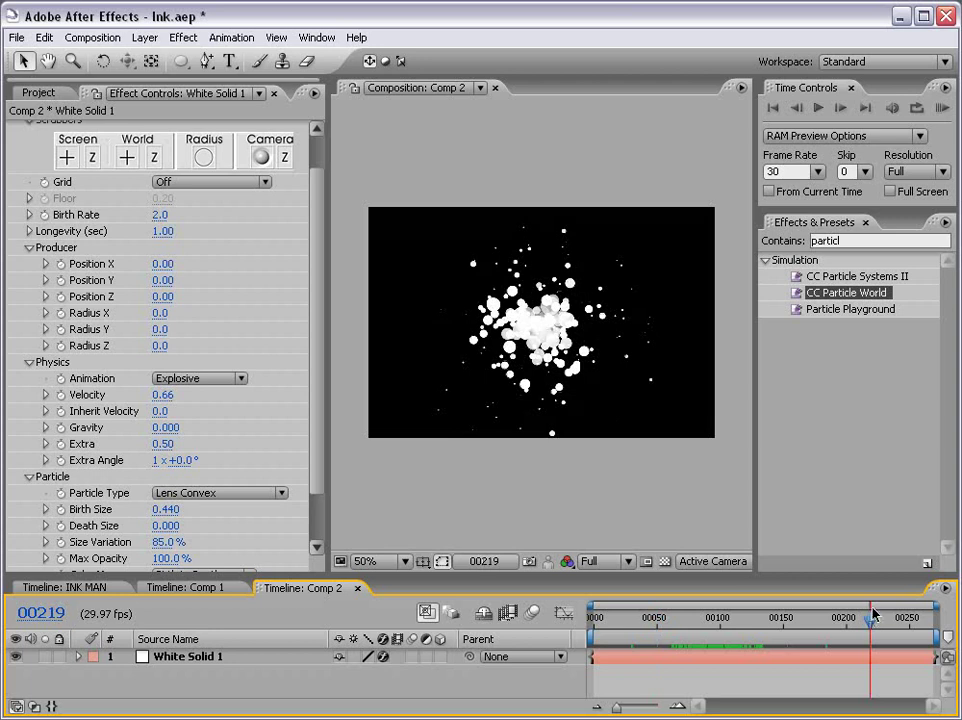
left_click(632, 622)
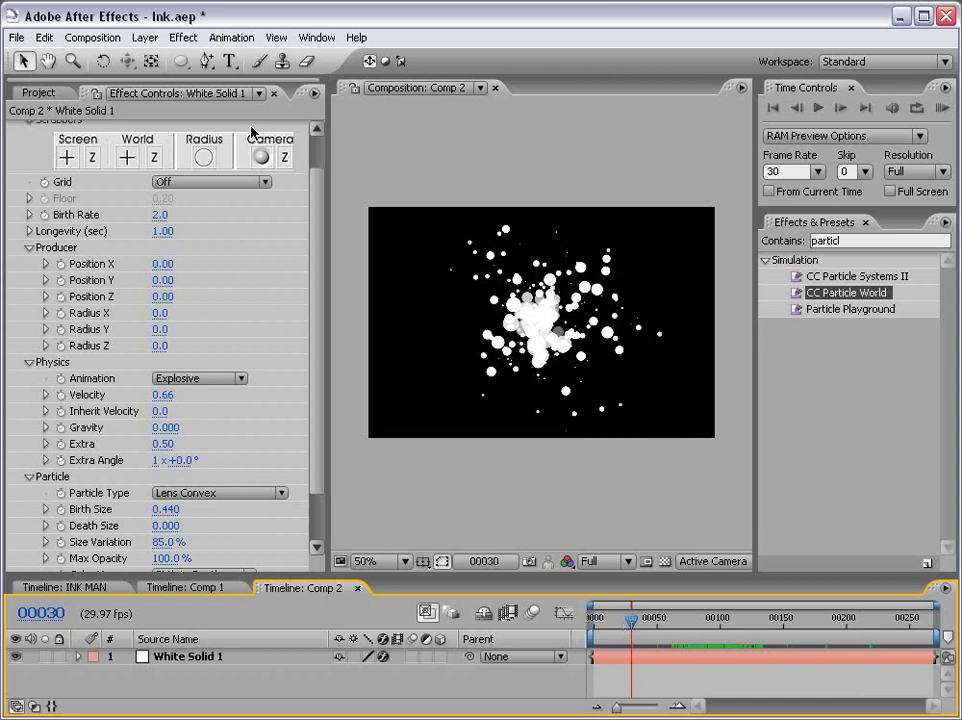
Queue frame 30 of Comp 2 for export as a Photoshop file
left_click(95, 38)
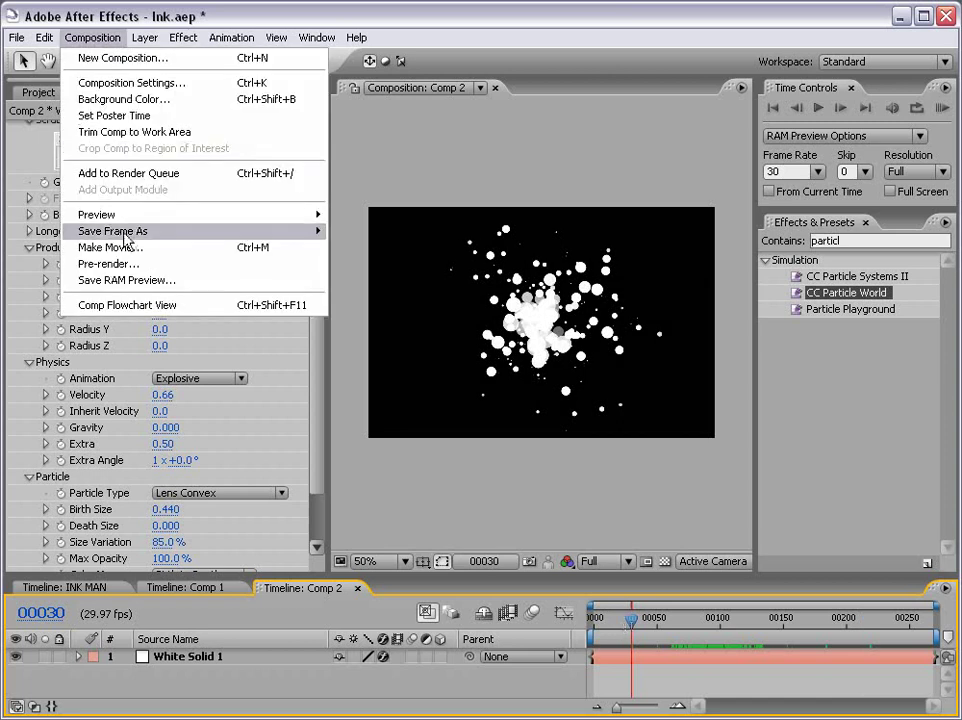
mouse_move(200, 230)
left_click(352, 178)
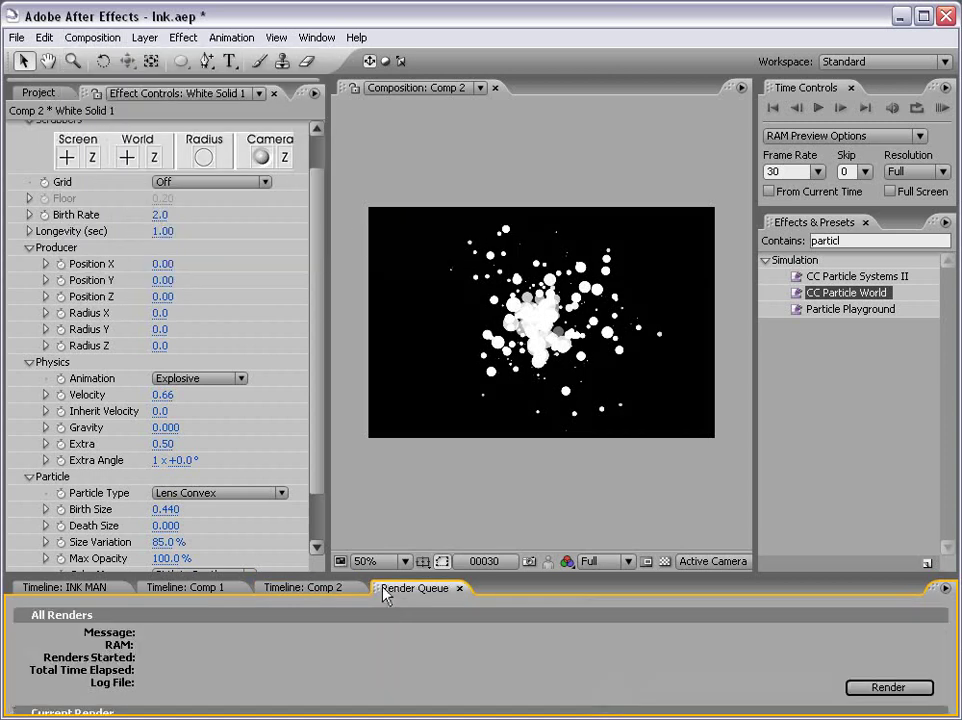
Undock the render queue into a floating window and shrink it to uncover the composition view and timeline
left_click_drag(376, 594, 285, 588)
left_click_drag(285, 253, 286, 253)
left_click_drag(960, 382, 688, 618)
left_click_drag(512, 257, 285, 170)
left_click_drag(437, 527, 366, 527)
Scrub along the Comp 2 timeline and queue frames 97, 114, 143, 172 and 194 for export as Photoshop files
left_click_drag(646, 623, 699, 624)
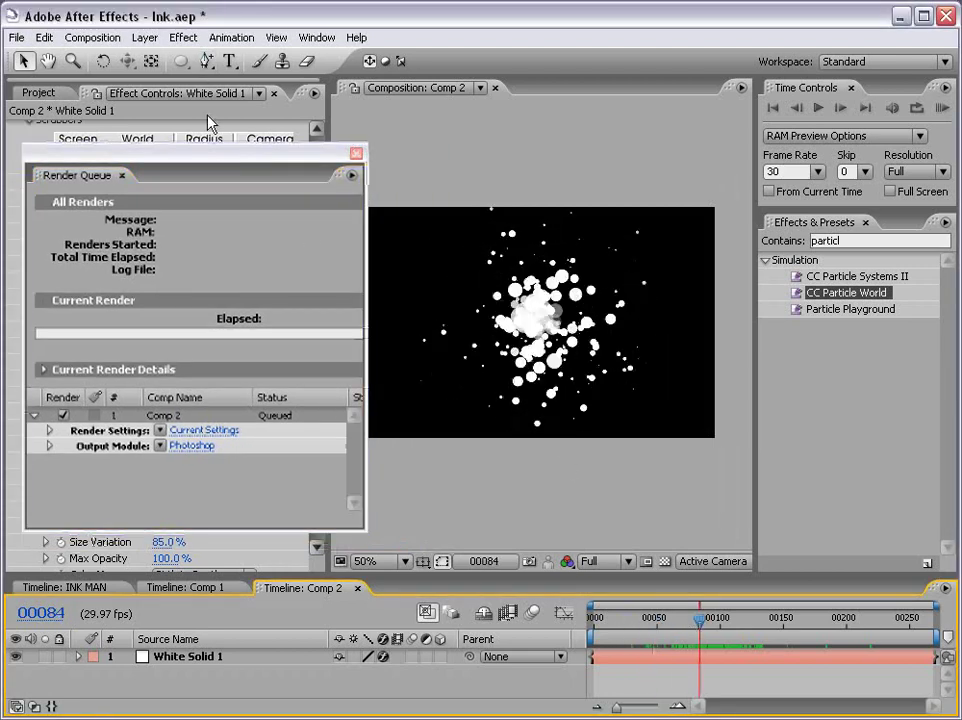
left_click(92, 37)
mouse_move(120, 231)
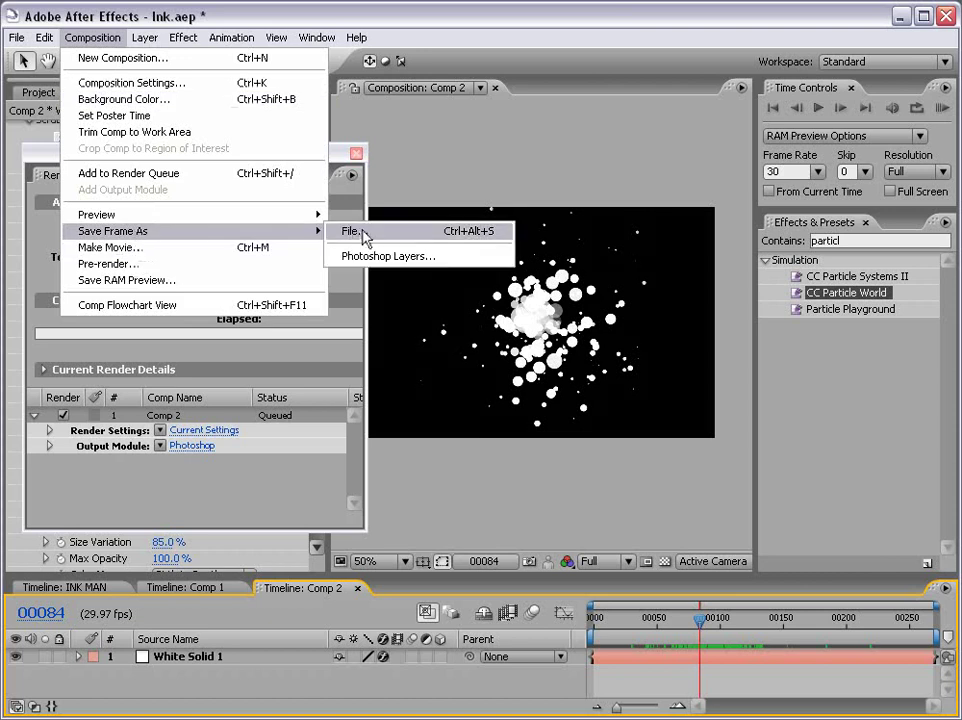
left_click(352, 233)
left_click_drag(697, 619, 839, 618)
key("ctrl+z")
key("ctrl+alt+s")
key("ctrl+alt+s")
key("ctrl+alt+s")
key("ctrl+alt+s")
key("ctrl+alt+s")
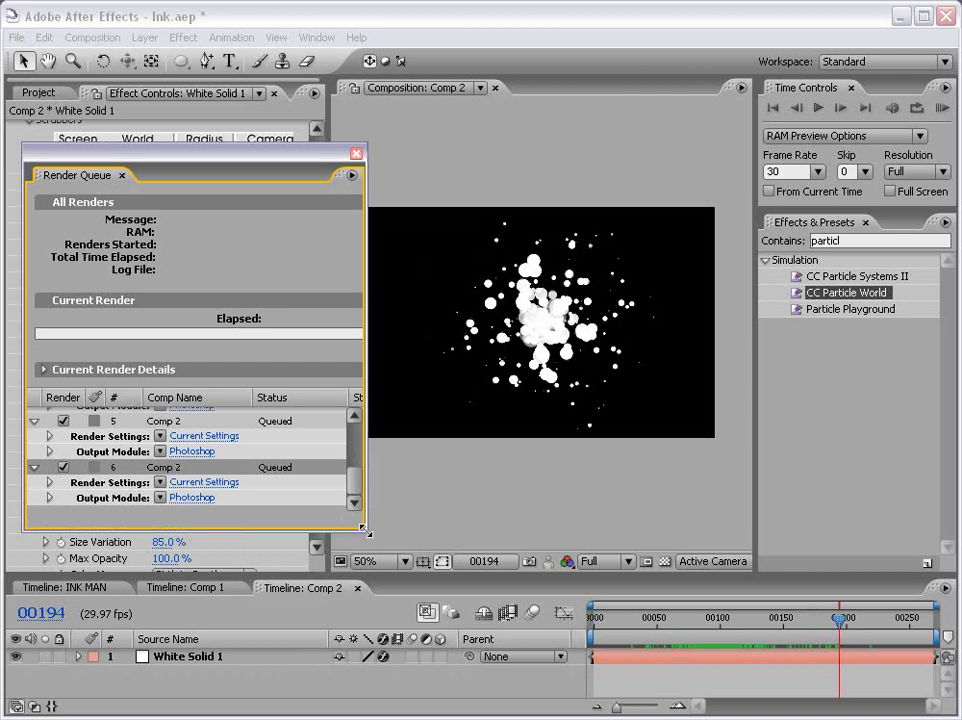
Accept RGB + Alpha channels in the frame 30 output module and render all six queued frames
left_click_drag(363, 531, 724, 684)
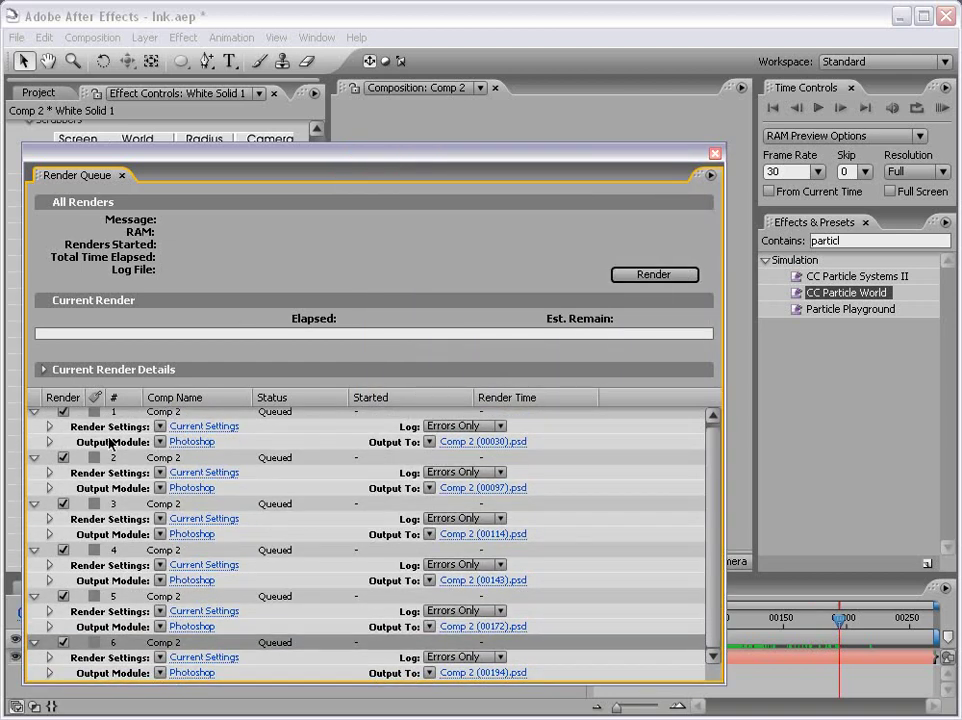
left_click(182, 443)
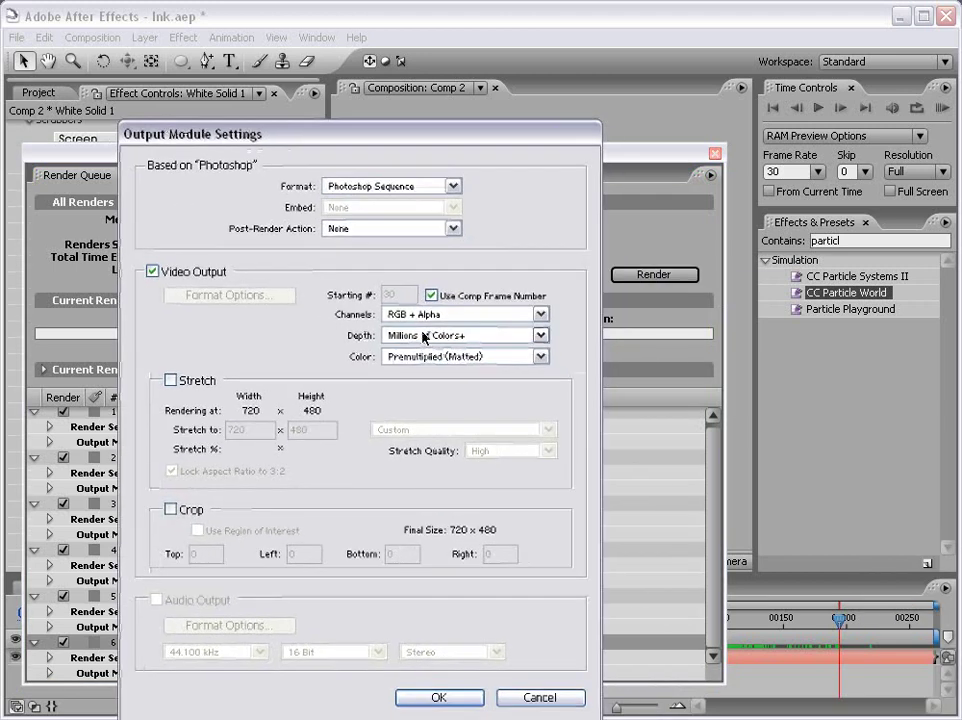
left_click(450, 698)
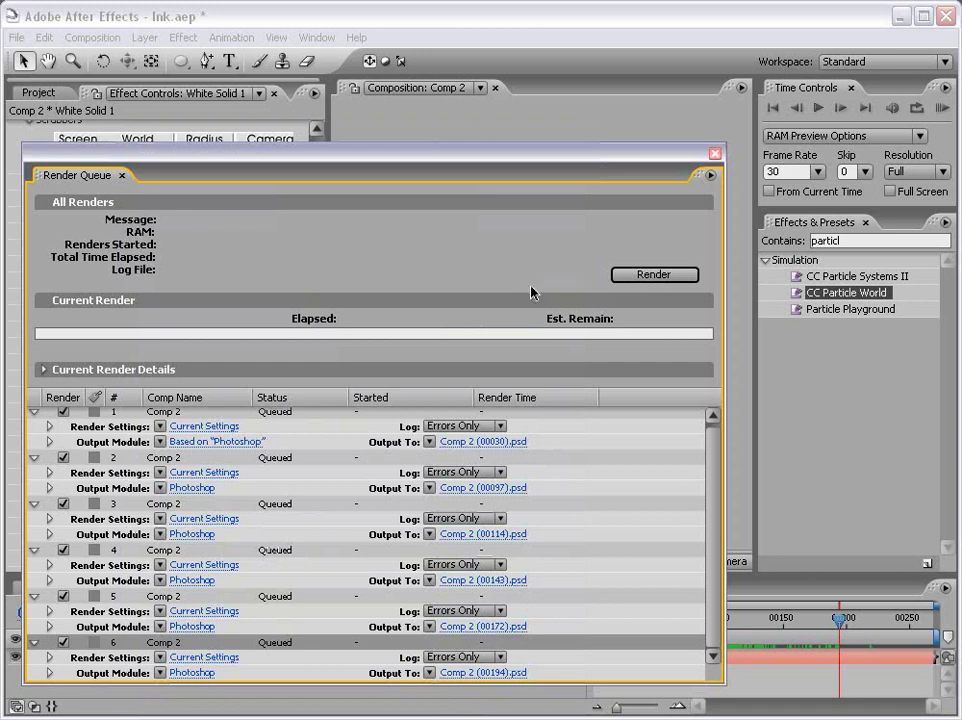
left_click(620, 274)
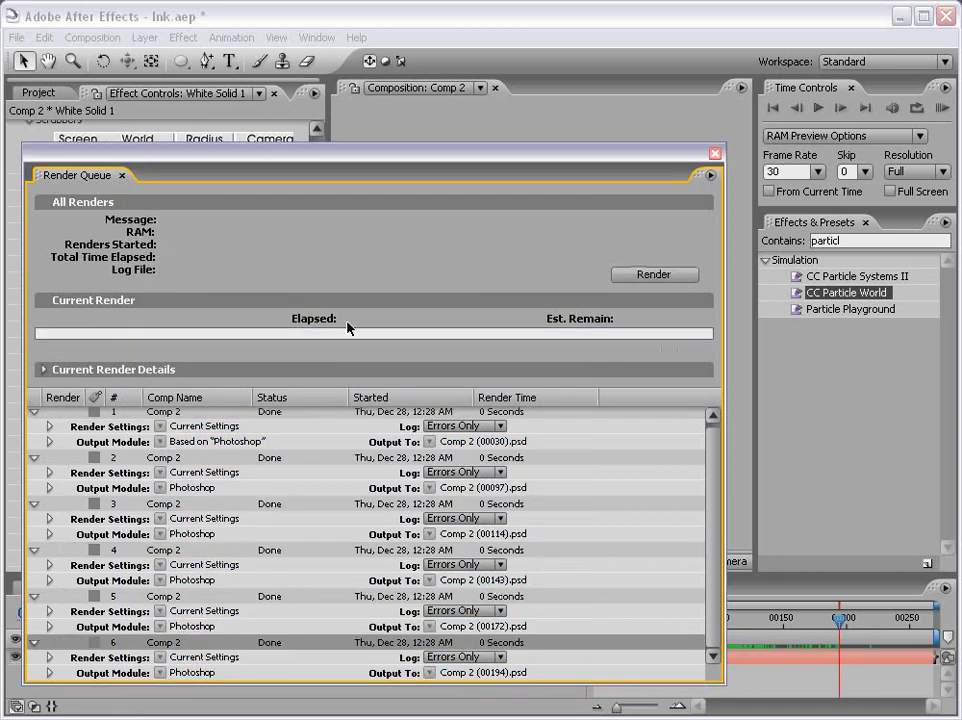
left_click(715, 153)
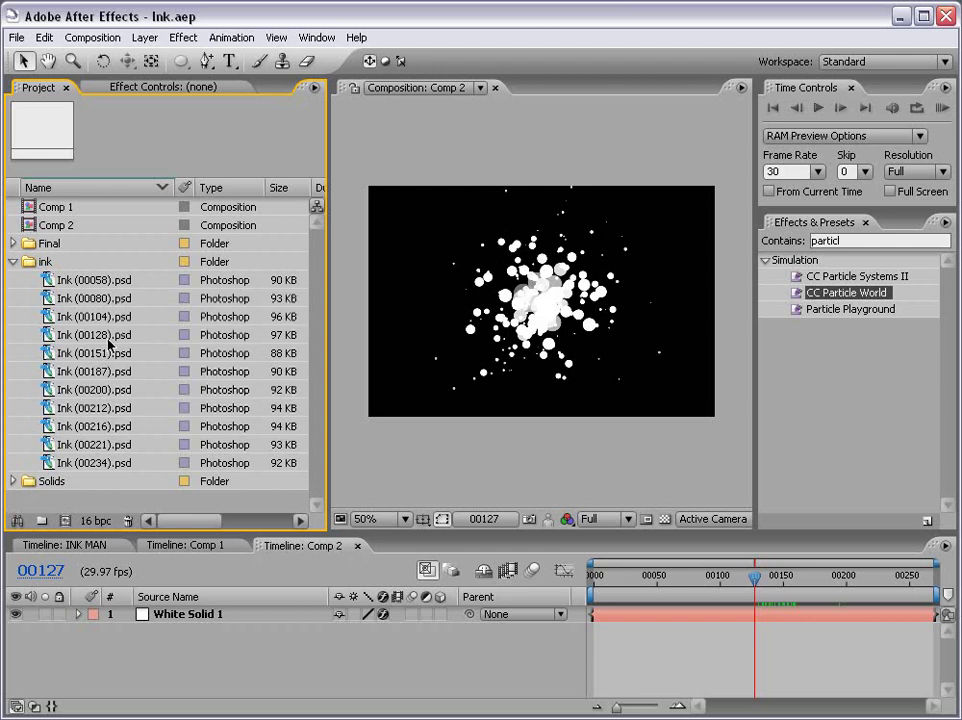
Create an NTSC DV composition named INK MAN and place Ink (00058).psd at its centre
mouse_move(688, 577)
left_mouse_down()
mouse_move(702, 577)
mouse_move(686, 585)
left_mouse_up()
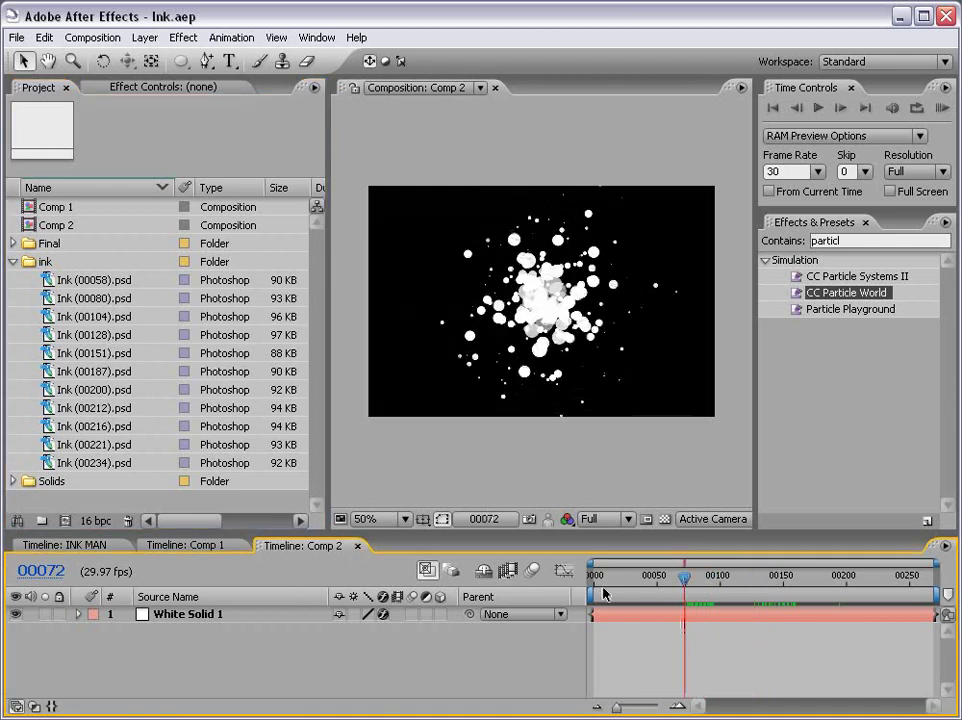
left_click(92, 37)
left_click(100, 57)
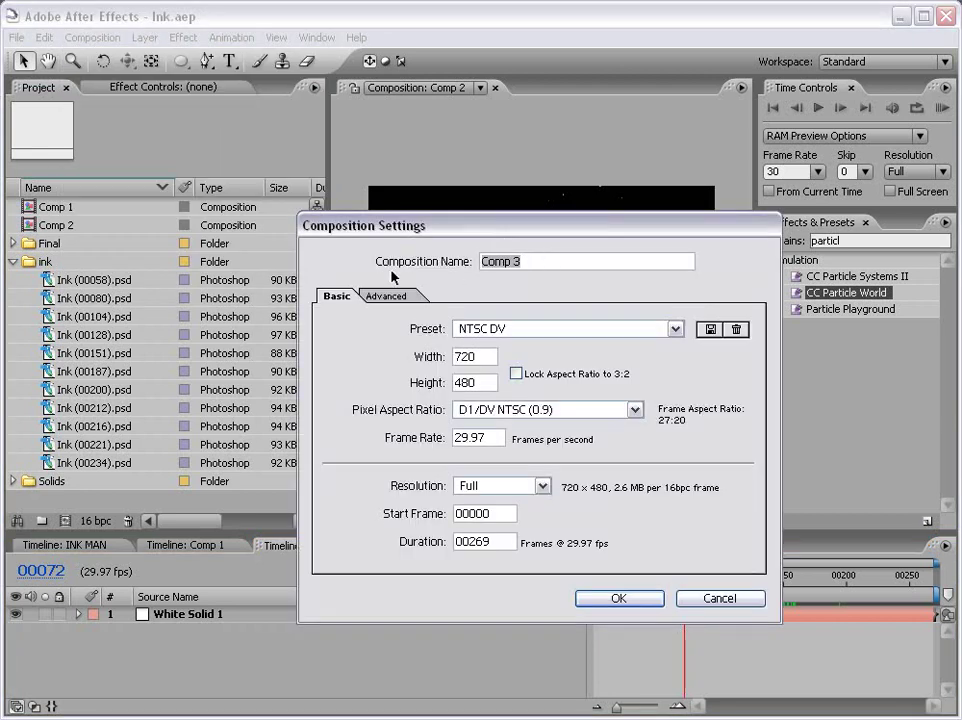
type("INK MAN")
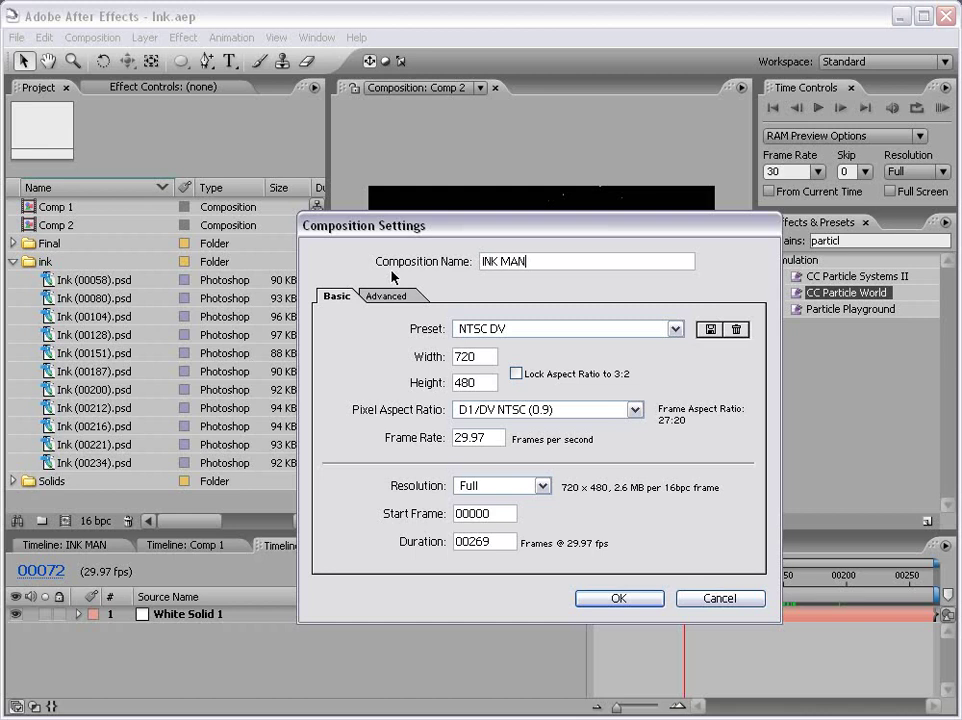
left_click(614, 601)
left_click(48, 285)
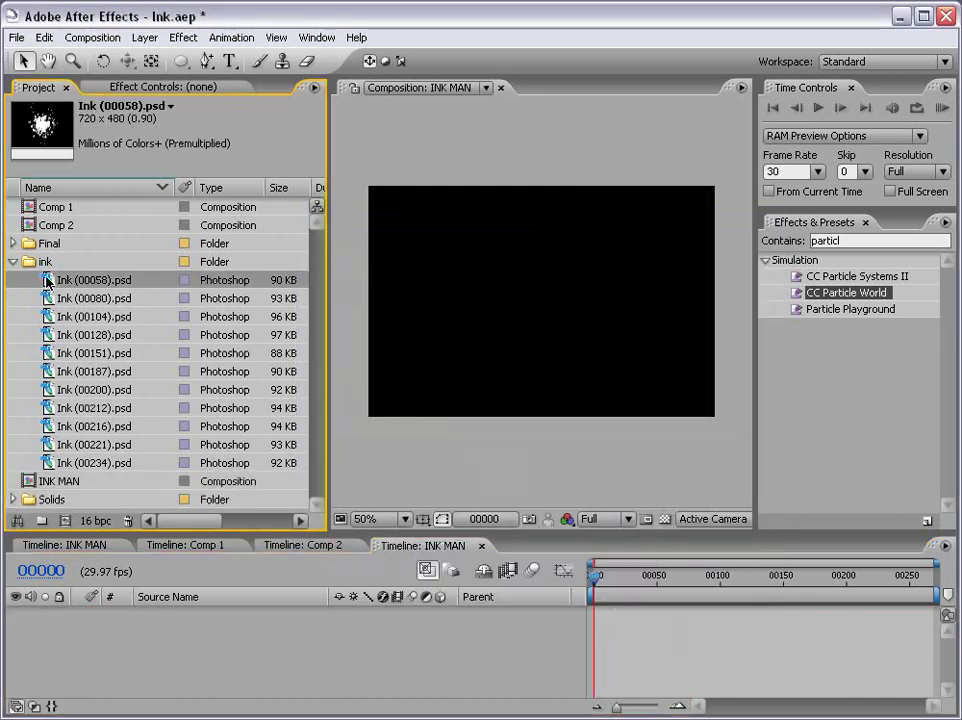
left_click_drag(47, 280, 541, 301)
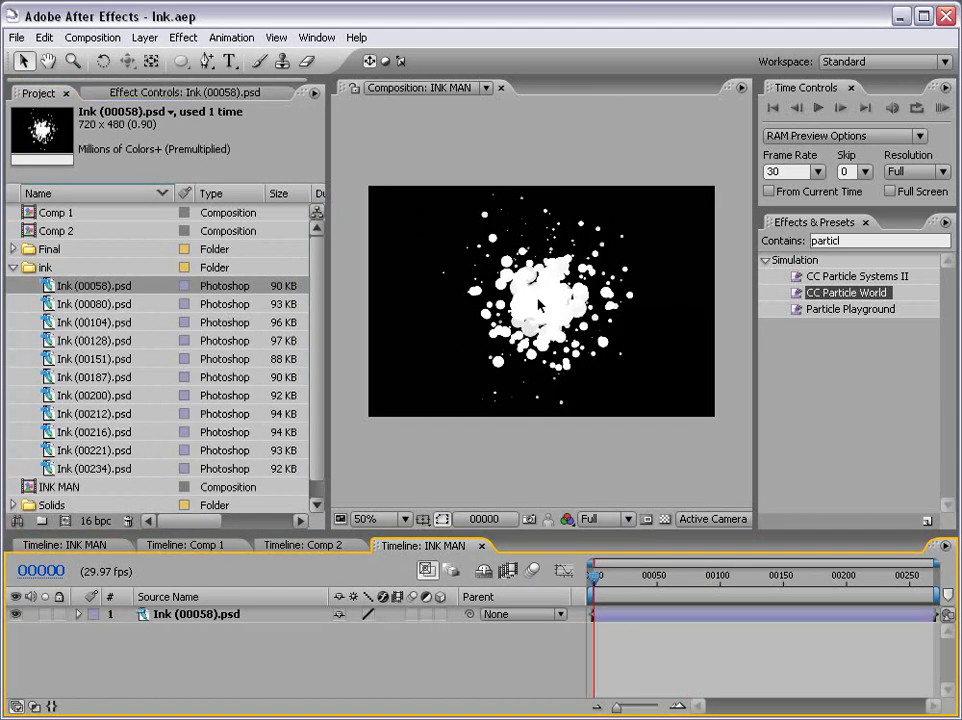
Apply Hue/Saturation with a Master Lightness of -100 to the ink splatter layer and switch the effect off
left_click(184, 38)
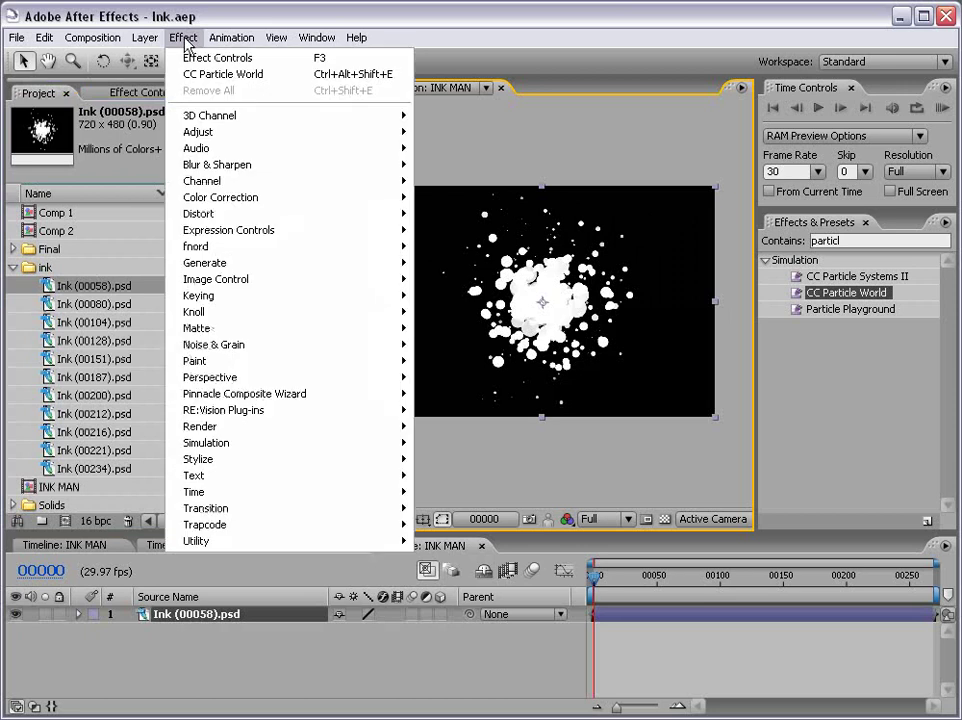
mouse_move(230, 199)
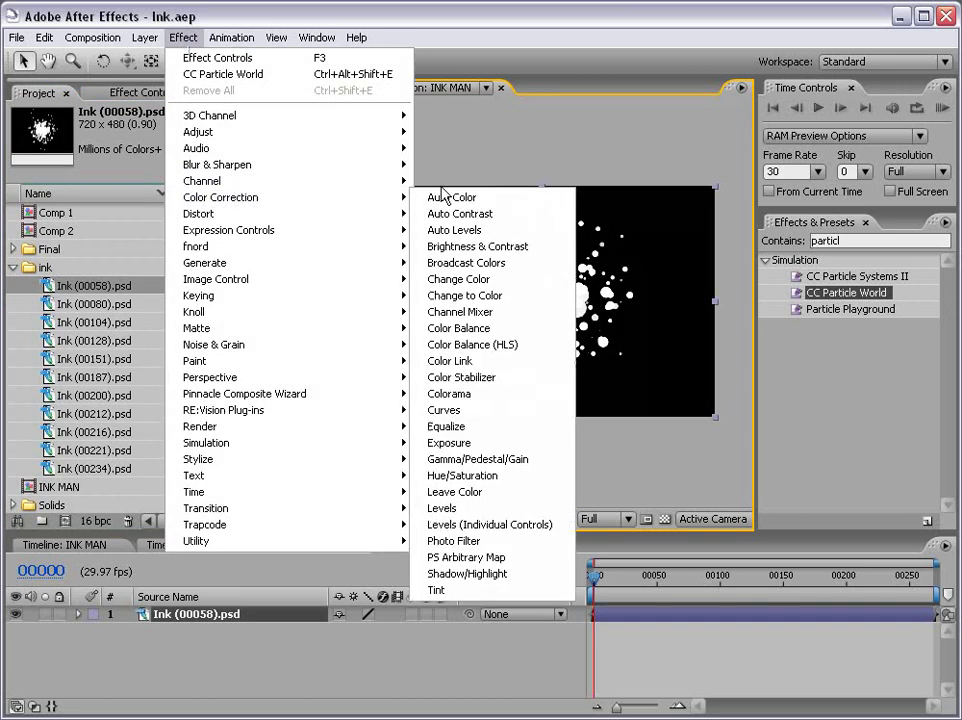
left_click(478, 478)
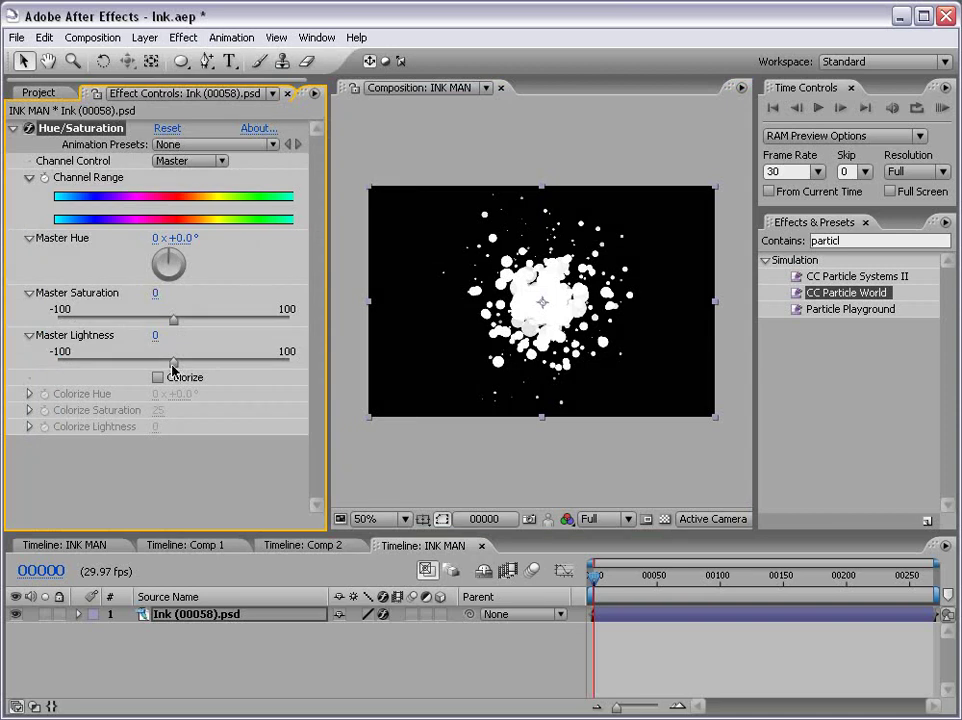
left_click_drag(172, 368, 15, 368)
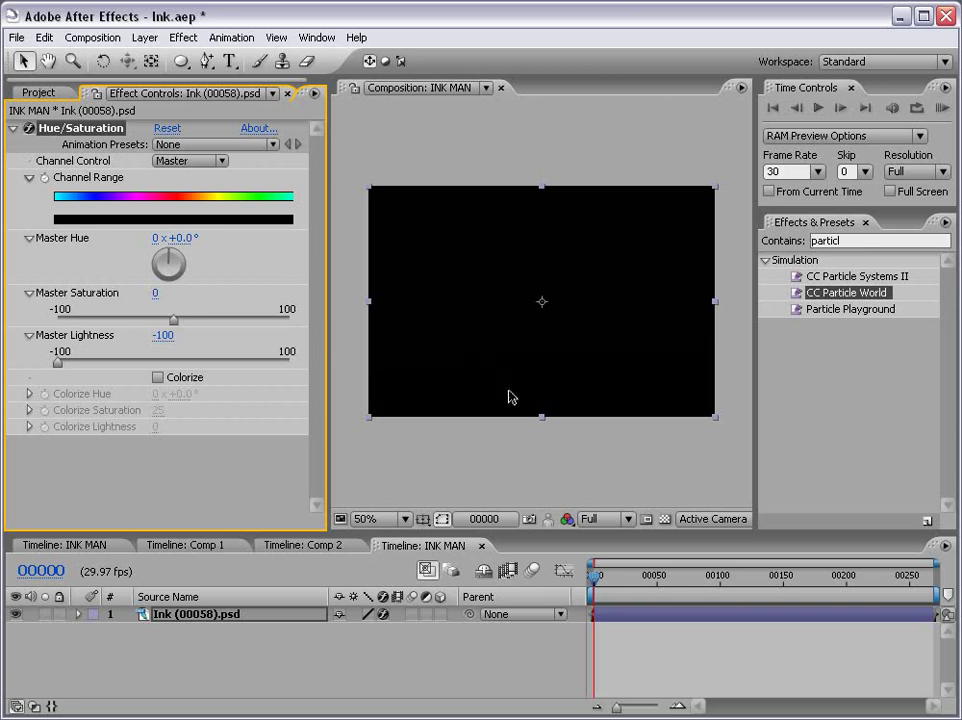
left_click(30, 130)
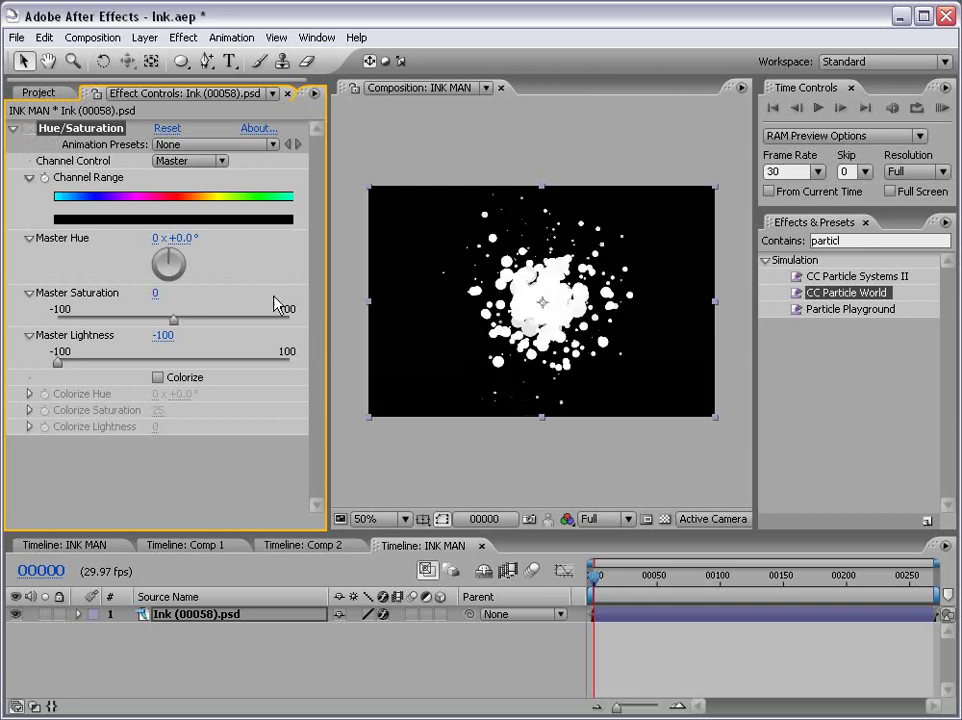
left_click(475, 479)
Create a 720 × 480 dark red solid named BG in the INK MAN composition
left_click(144, 37)
mouse_move(155, 58)
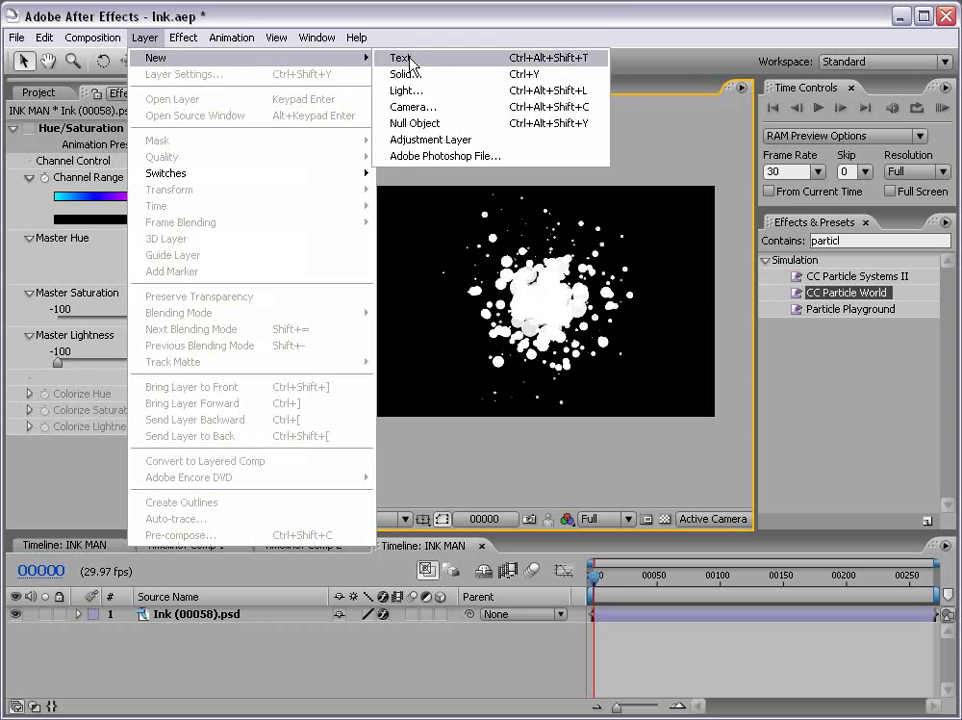
left_click(412, 75)
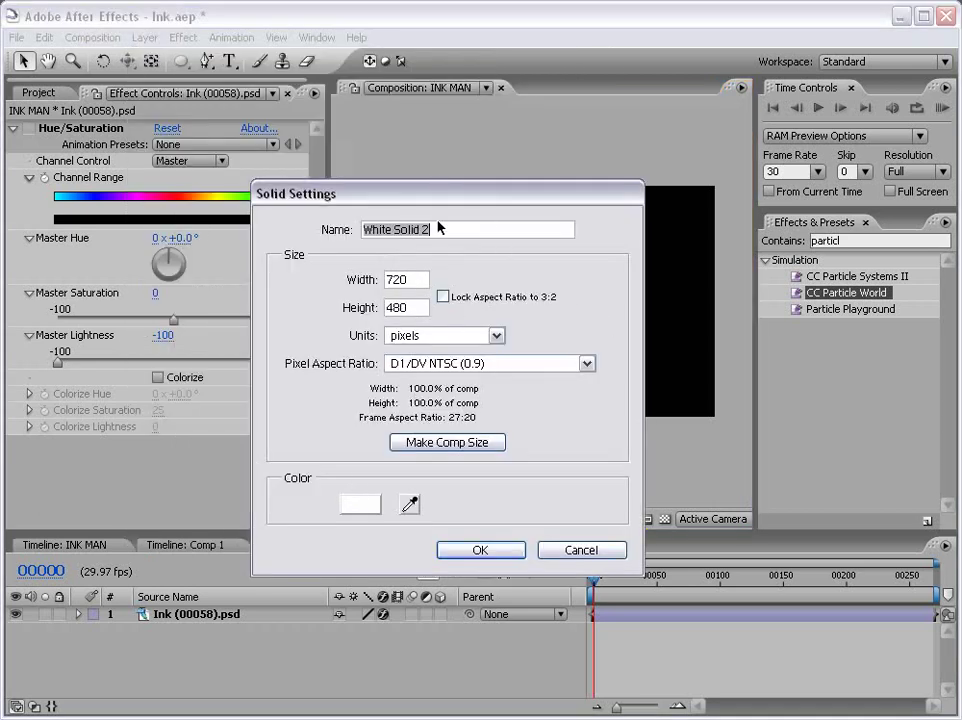
type("BTG")
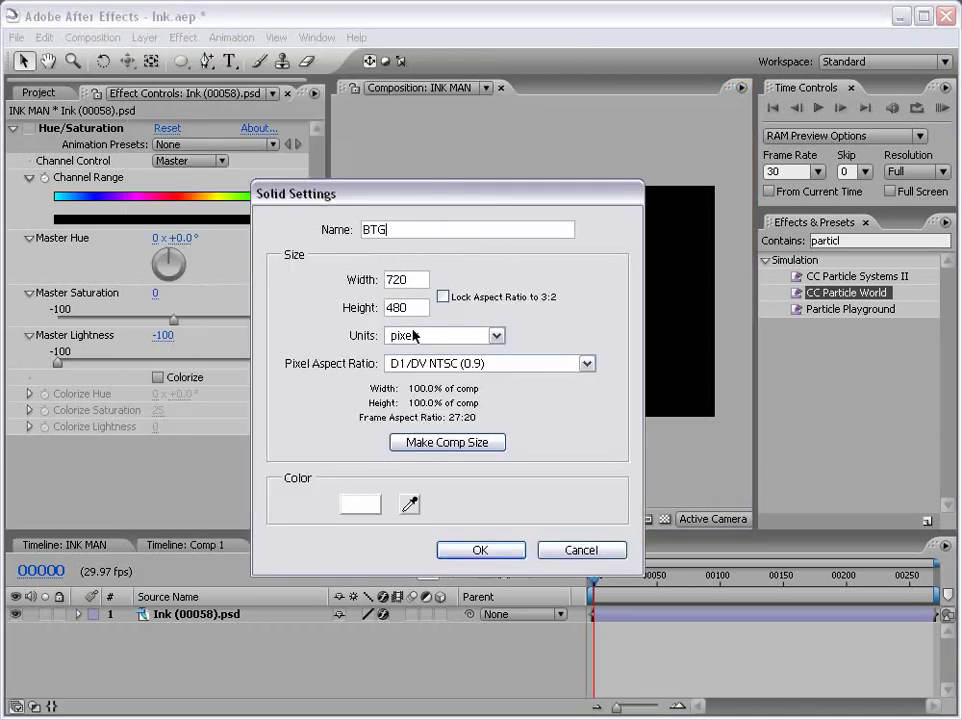
key("BackSpace")
key("BackSpace")
type("G")
left_click(360, 503)
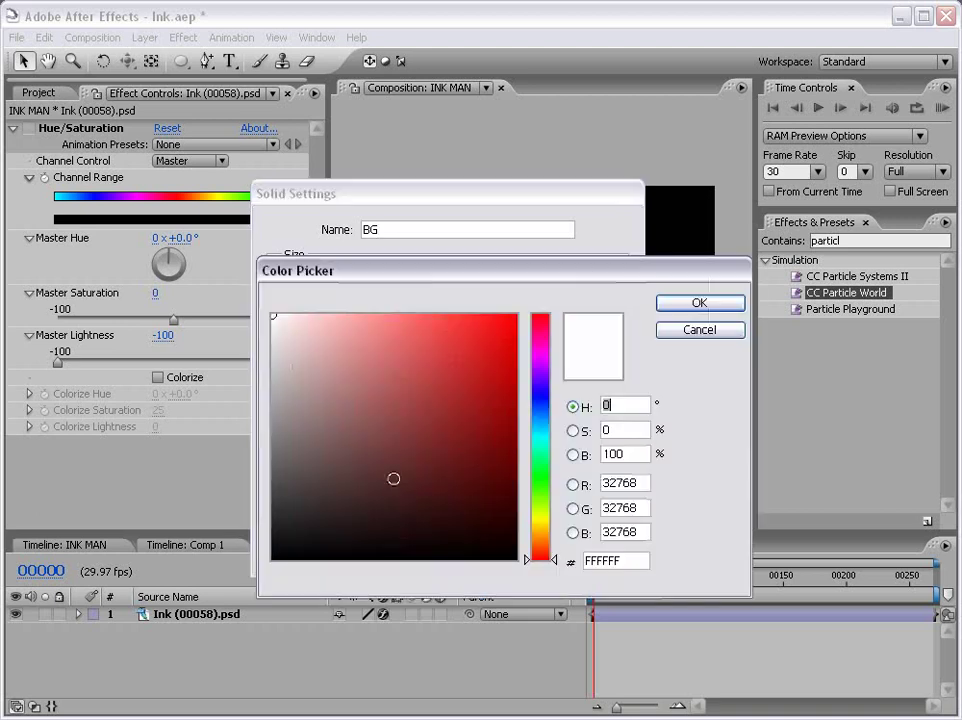
left_click_drag(477, 455, 516, 496)
left_click(675, 303)
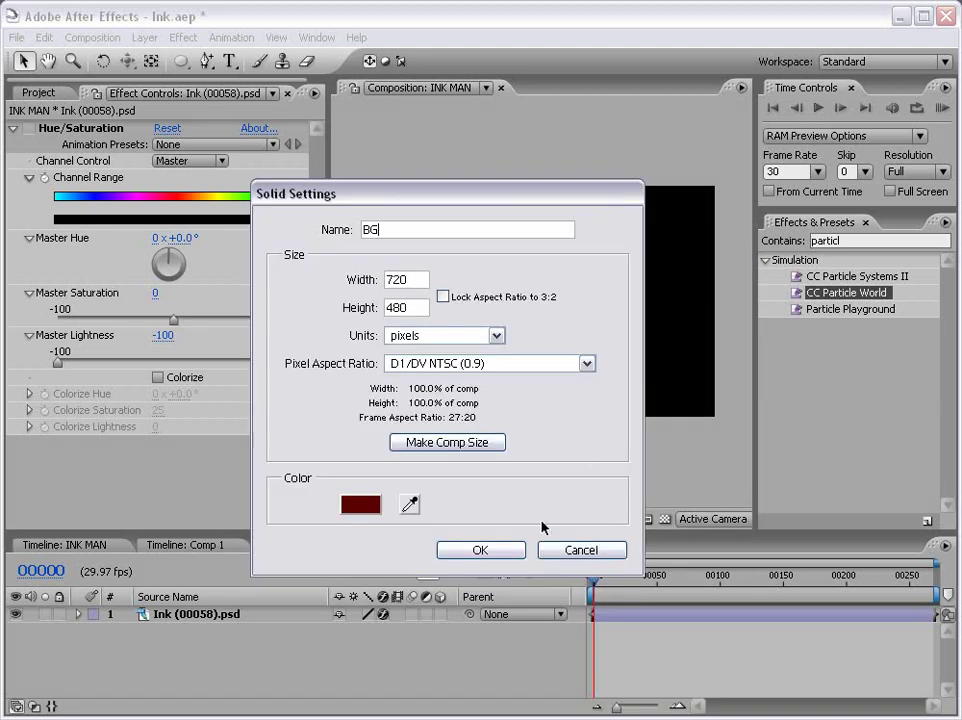
left_click(512, 549)
Create a 720 × 480 black solid named MASK above the BG layer
left_click(145, 37)
mouse_move(160, 57)
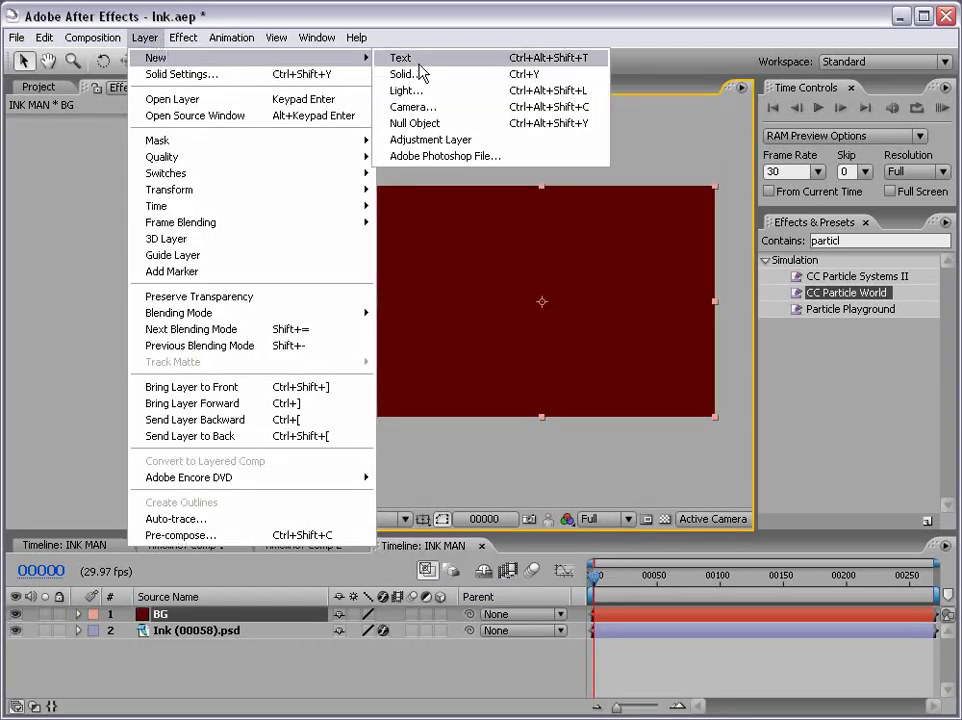
left_click(420, 74)
left_click(360, 503)
left_click(516, 525)
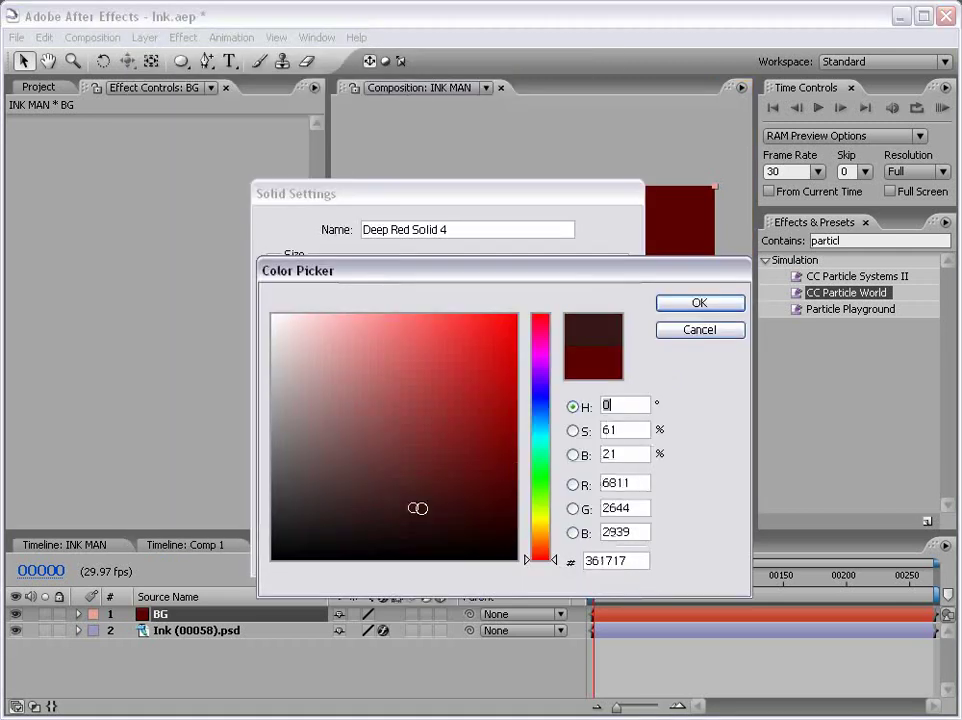
left_click_drag(516, 525, 601, 569)
left_click(678, 304)
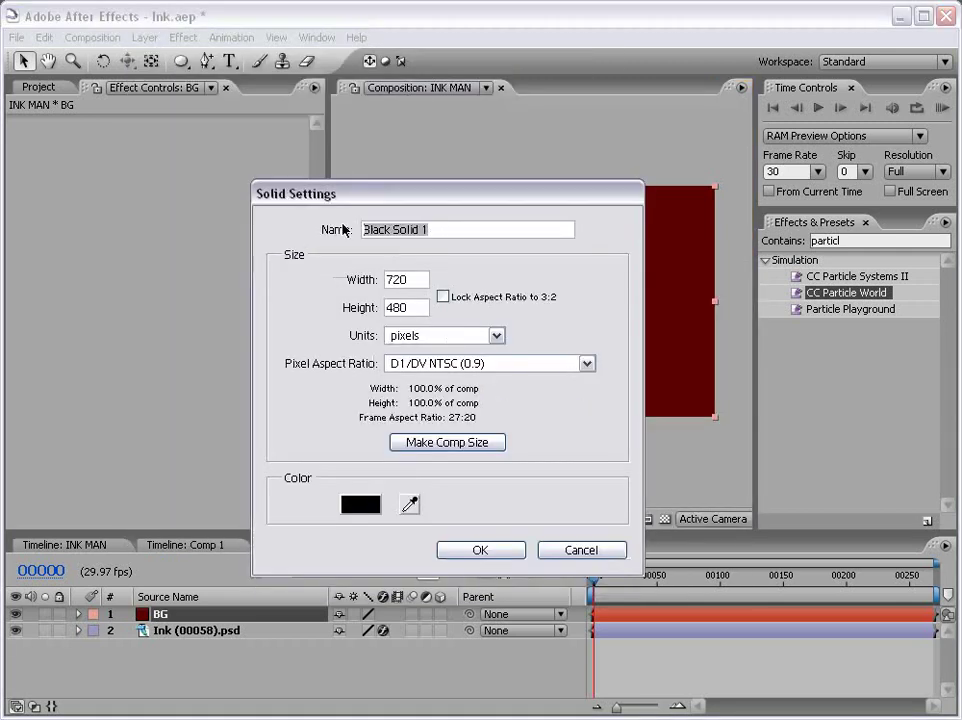
type("MASK")
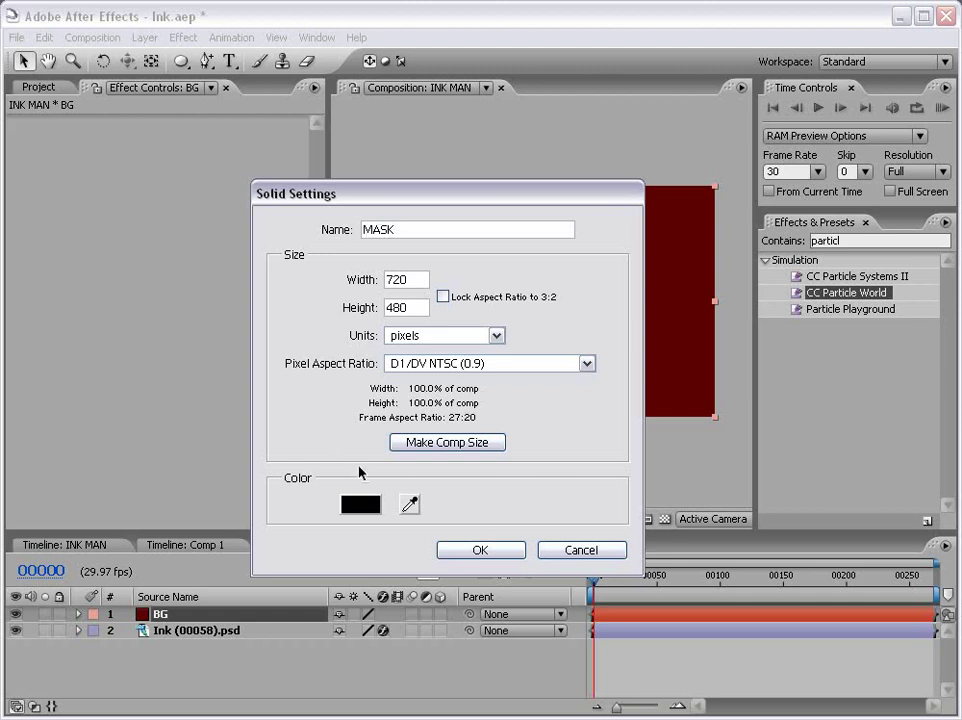
left_click(480, 550)
Move the MASK and BG layers below the ink splatter layer, keeping MASK above BG
left_click(190, 630)
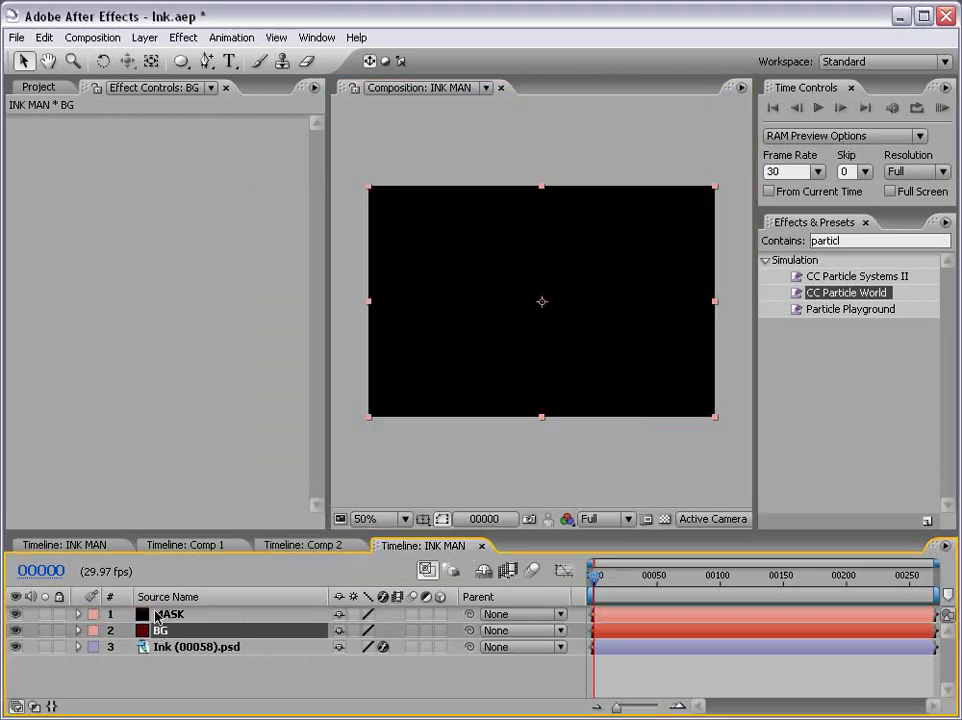
left_click(172, 615, "shift")
left_click_drag(170, 624, 182, 665)
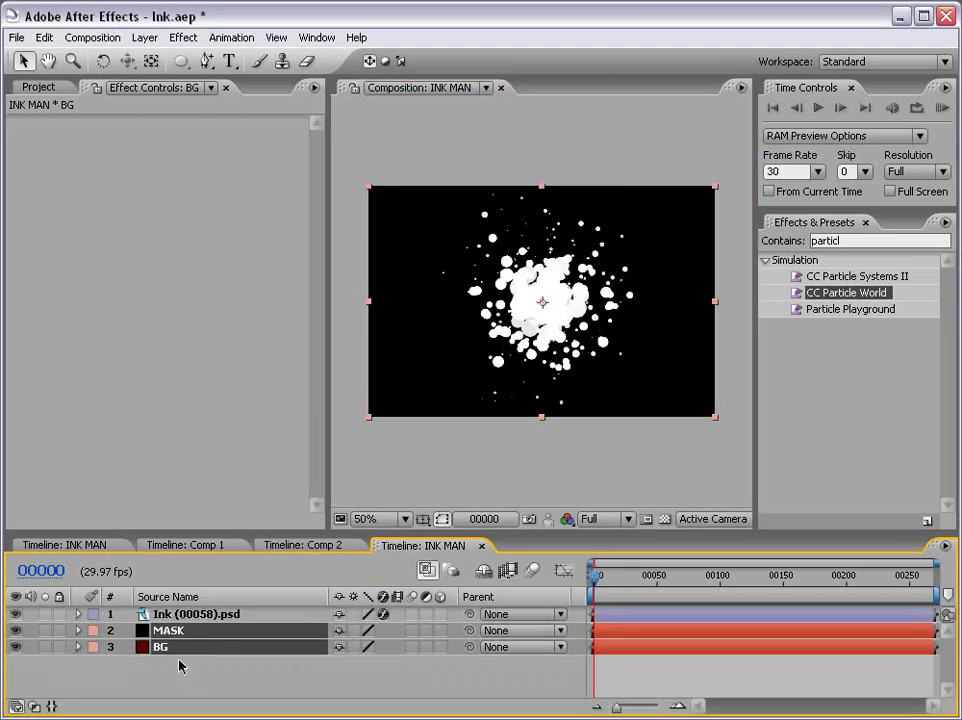
left_click(195, 682)
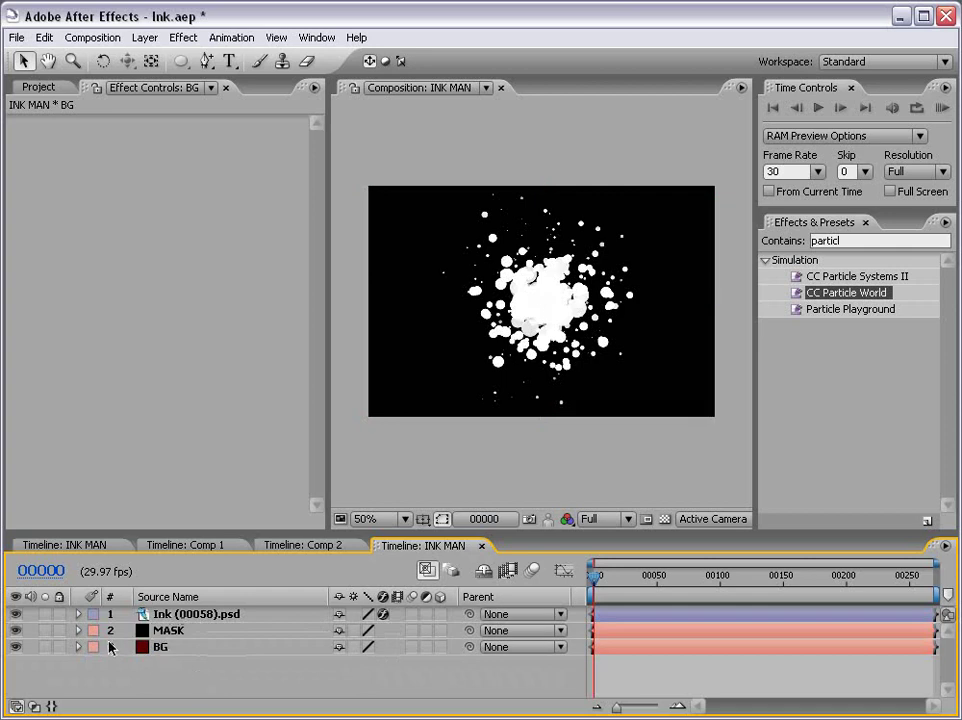
Draw an elliptical mask on the MASK layer that spans nearly the full width and height of the frame
left_click(168, 630)
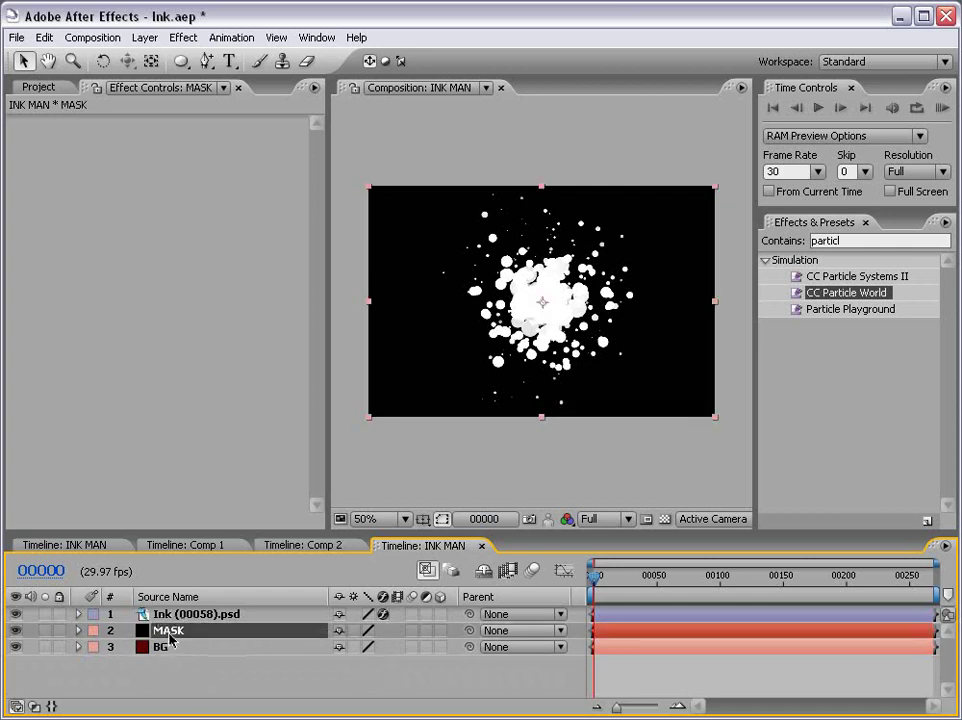
left_click(181, 61)
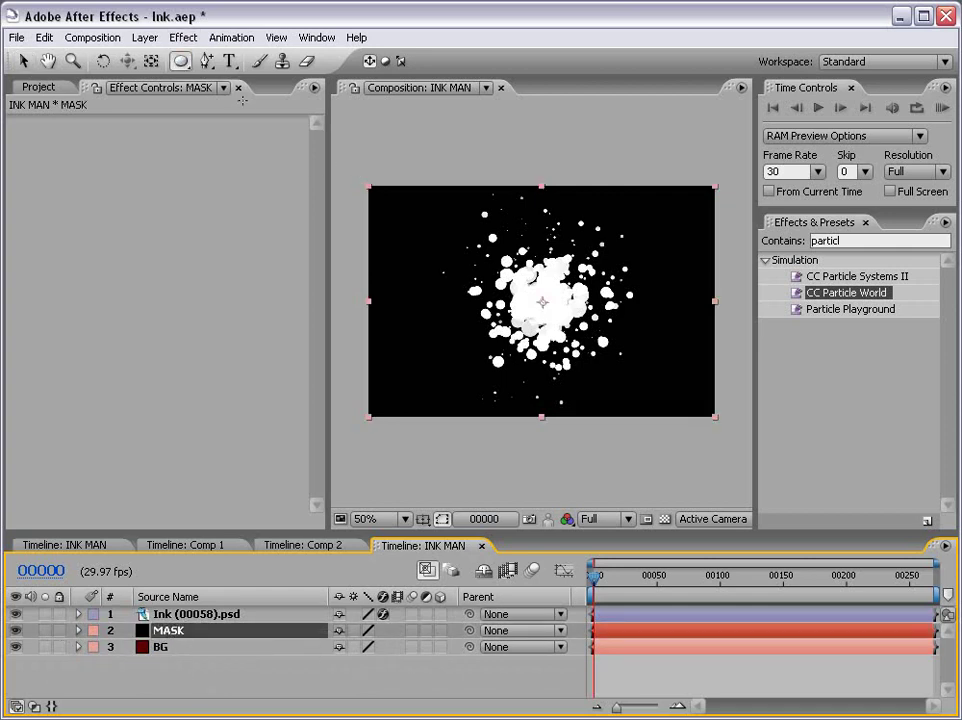
left_click_drag(375, 187, 709, 418)
left_click(168, 631)
key("v")
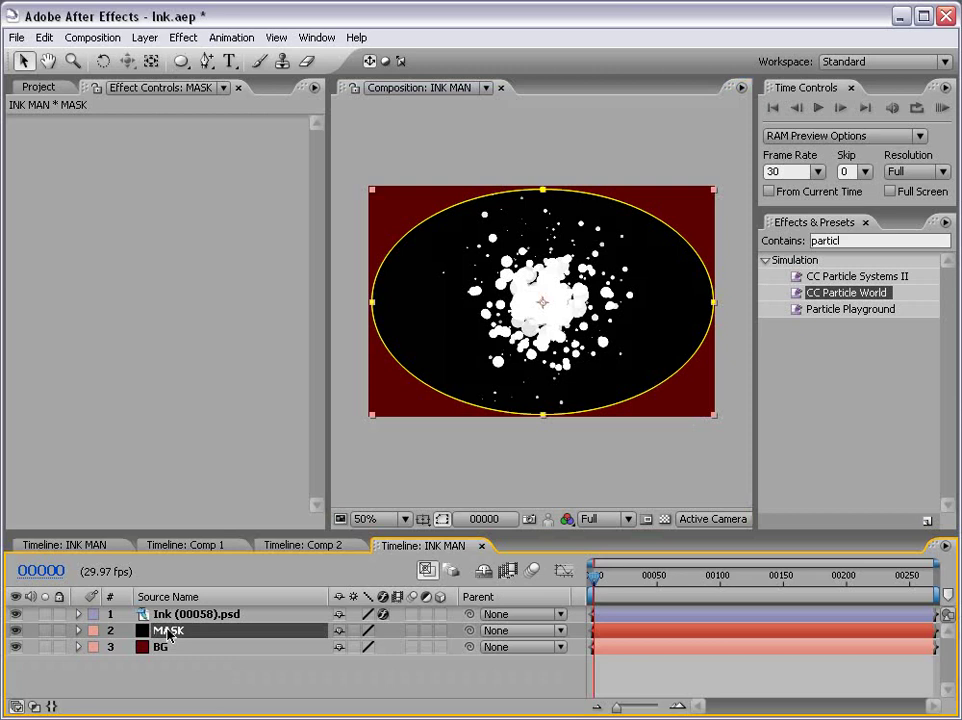
Set the MASK layer's elliptical mask to Subtract and feather it by 340 pixels
key("m")
left_click(384, 649)
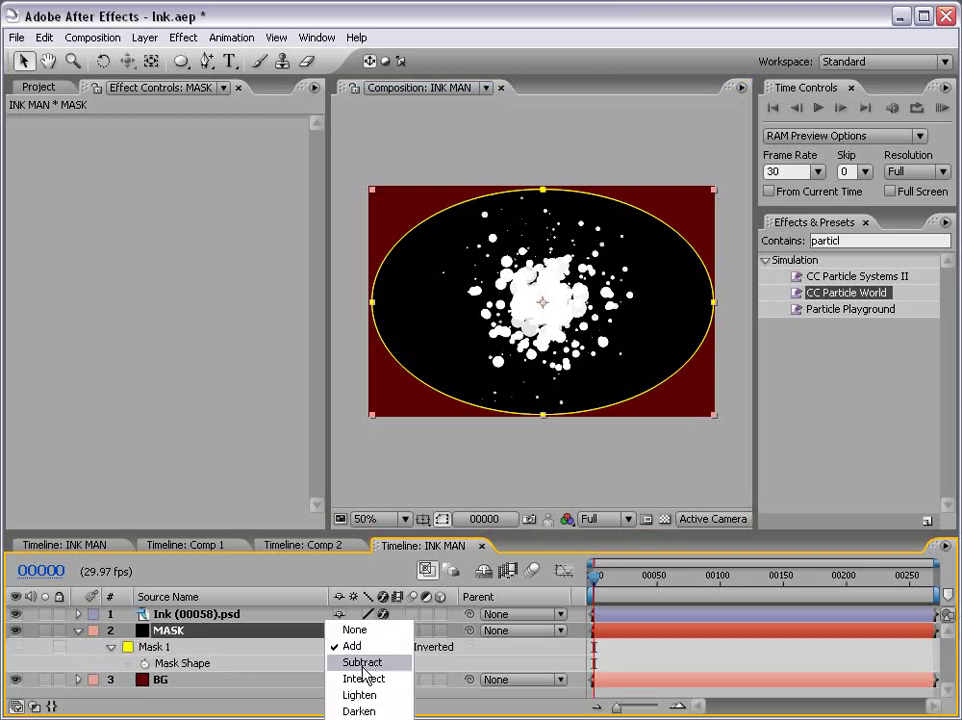
left_click(363, 663)
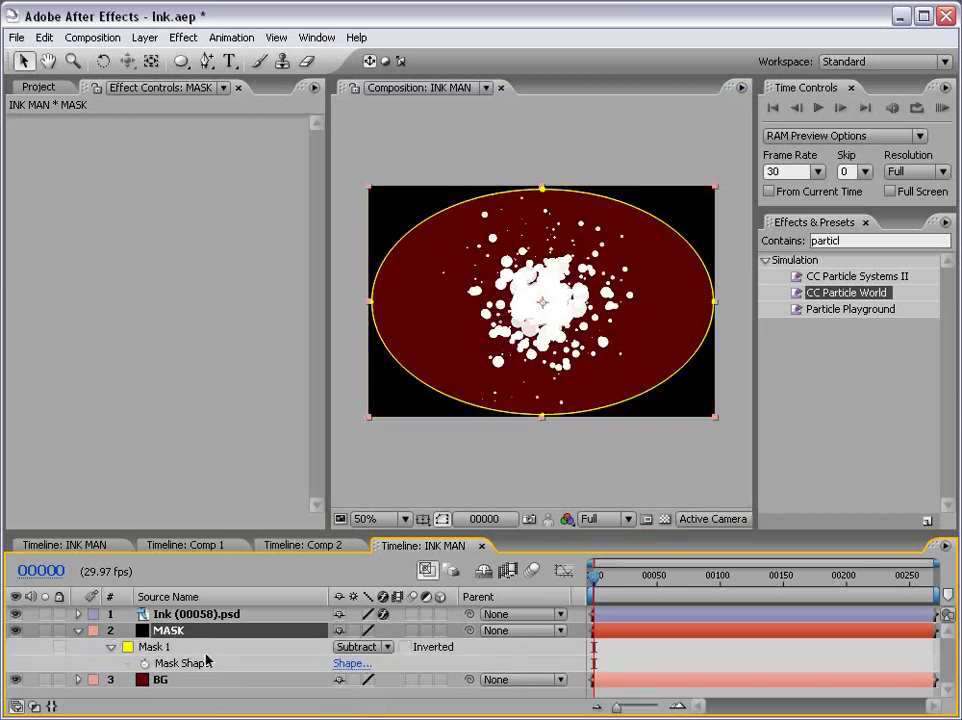
key("f")
left_click_drag(359, 663, 712, 655)
left_click(643, 652)
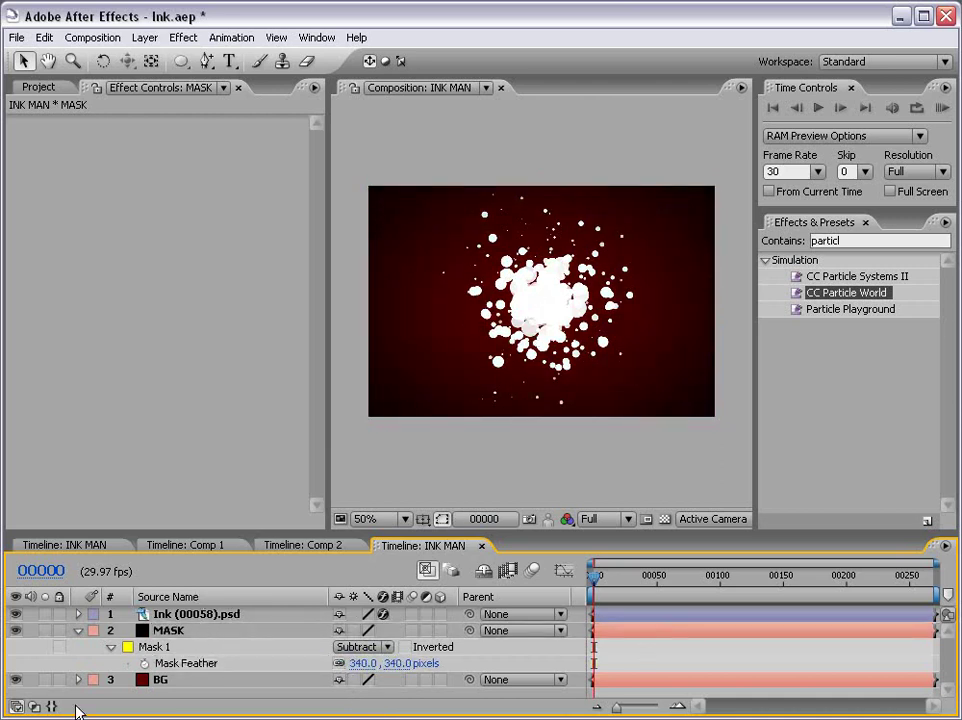
left_click(78, 630)
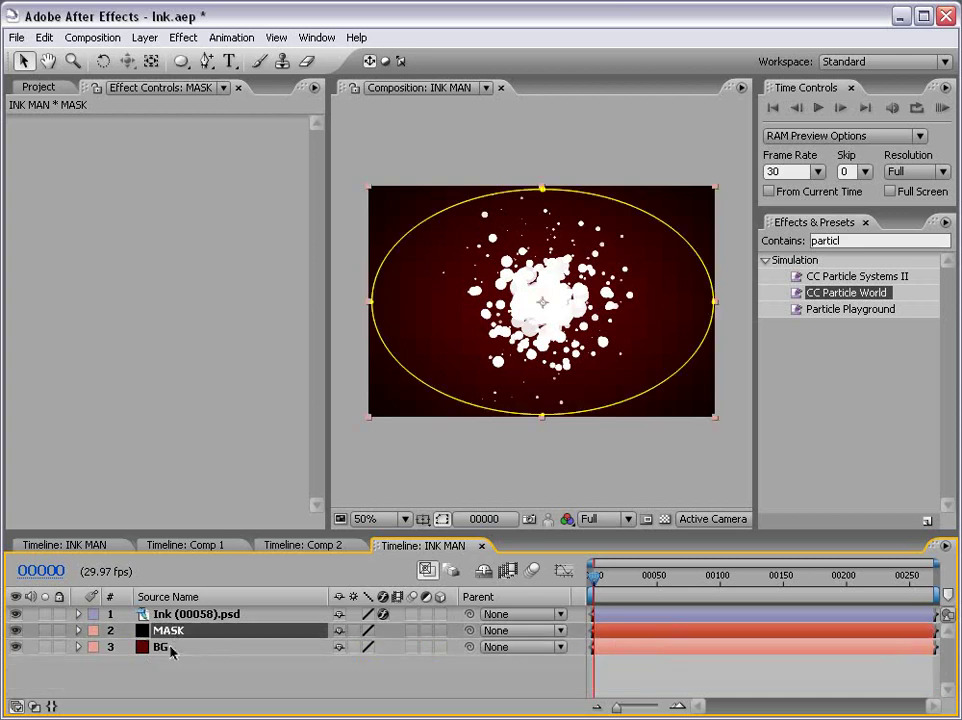
Lock the MASK and BG layers
left_click(166, 648)
left_click(168, 632)
left_click(163, 645)
left_click_drag(59, 630, 60, 646)
left_click(59, 647)
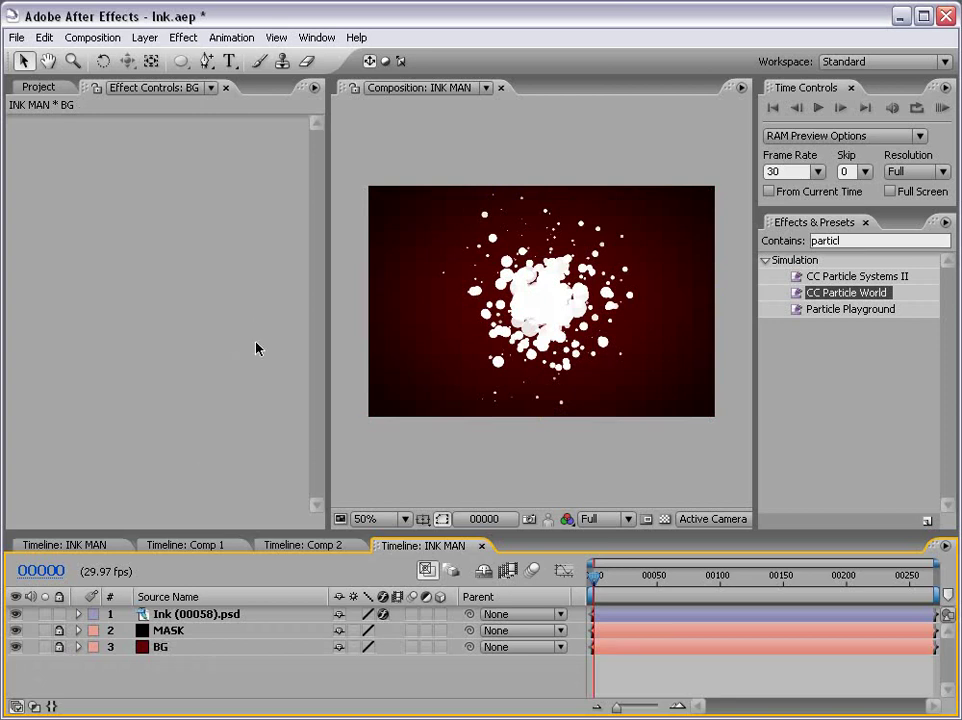
Add white INK MAN text and place it below the splatter near the frame's lower-left corner
left_click(229, 61)
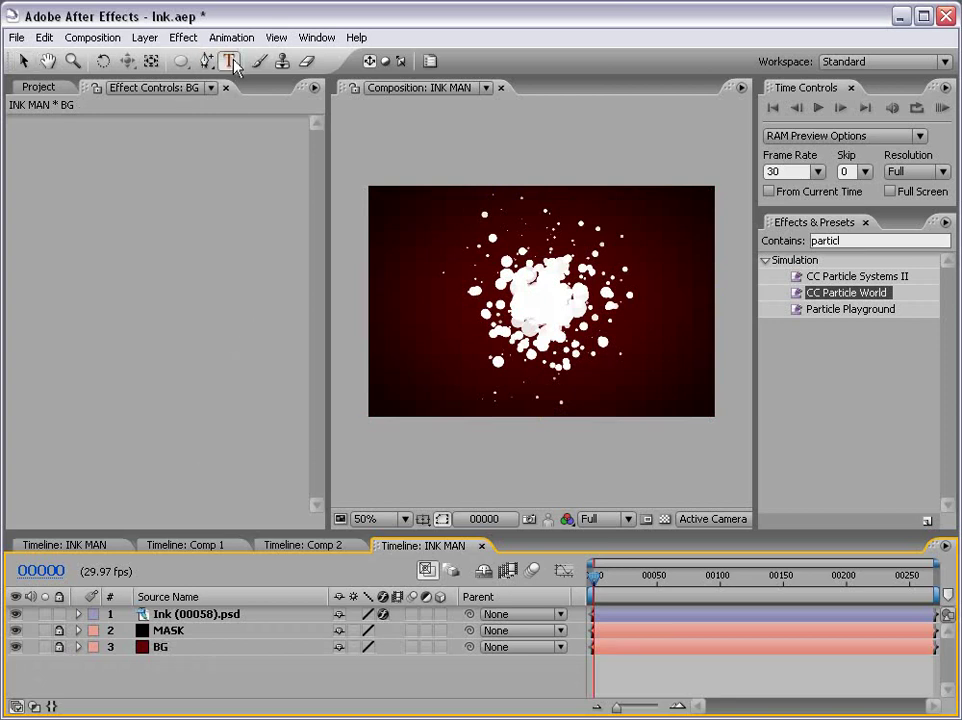
left_click(433, 330)
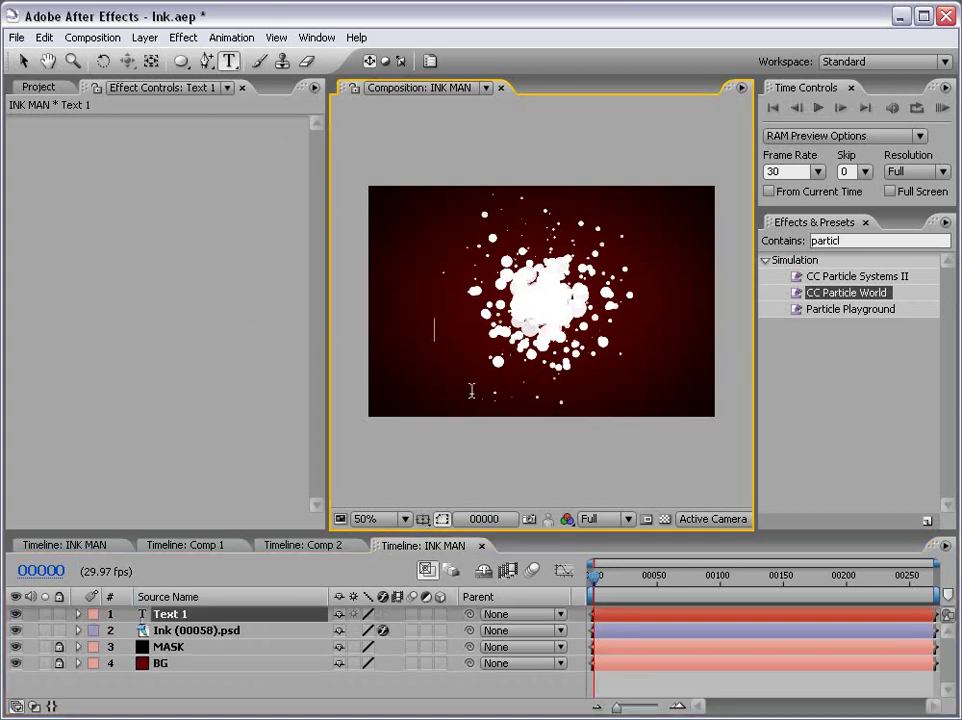
type("INK MAN")
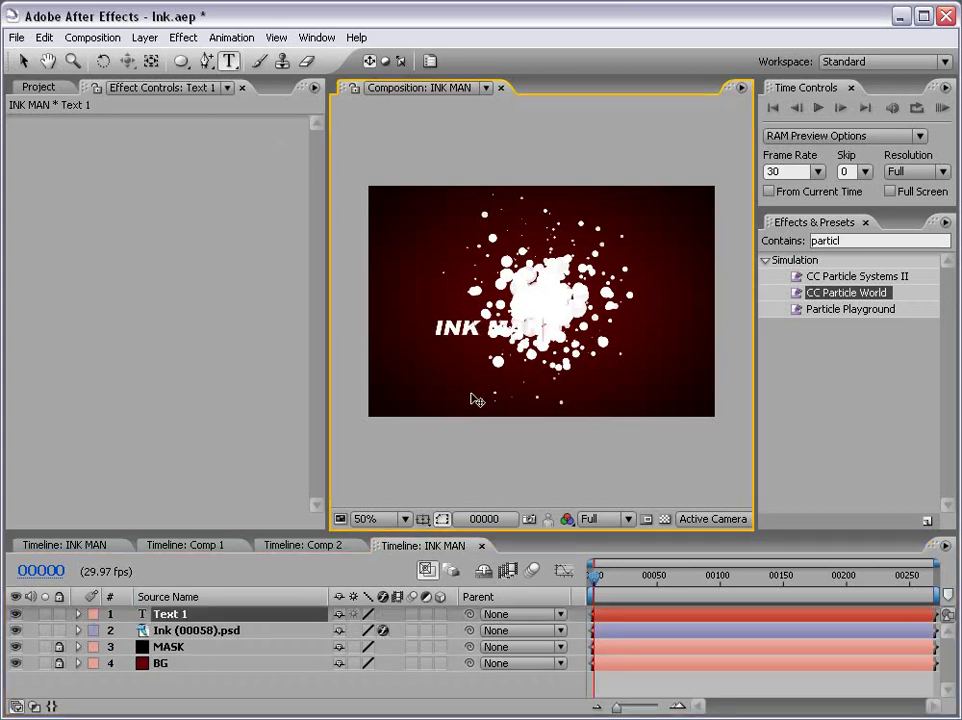
left_click(24, 61)
left_click_drag(468, 330, 427, 386)
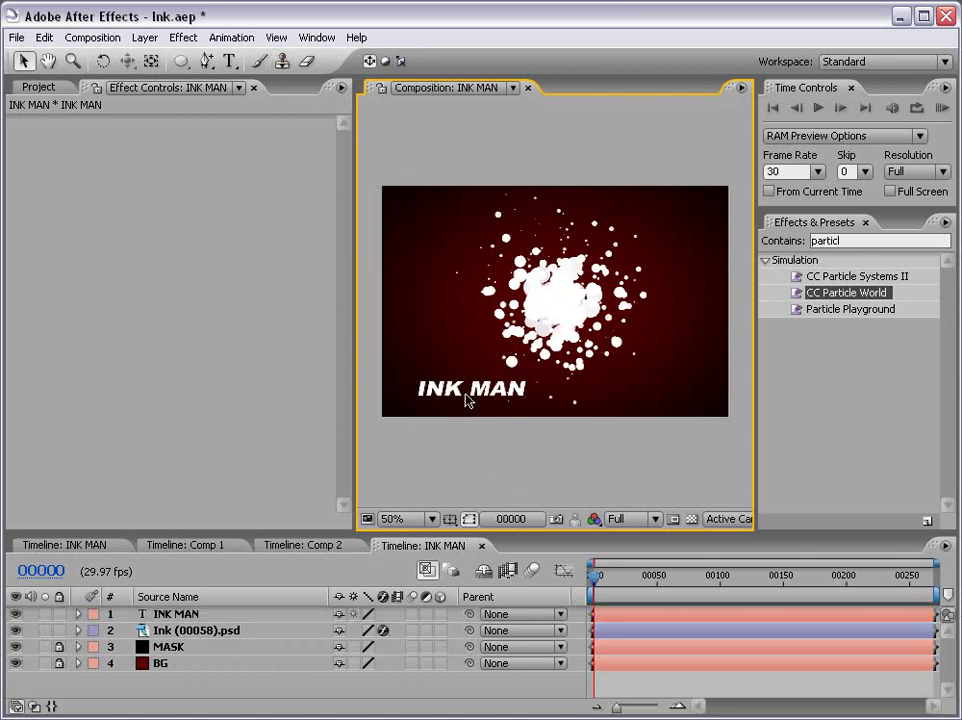
Check the character and paragraph settings of the INK MAN text
double_click(443, 391)
left_click(430, 61)
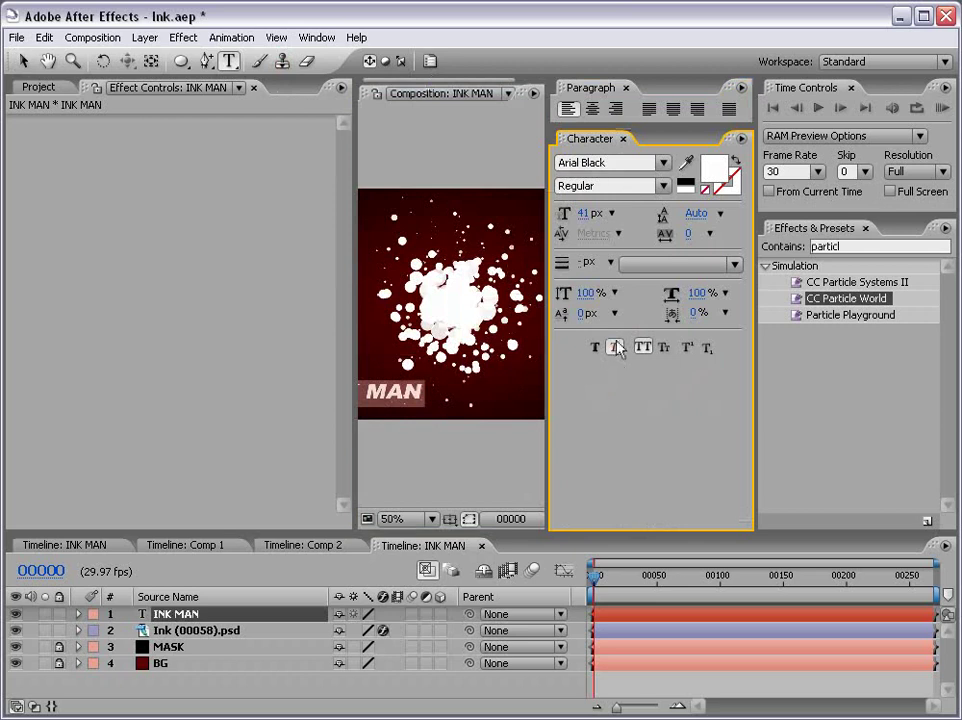
left_click(622, 138)
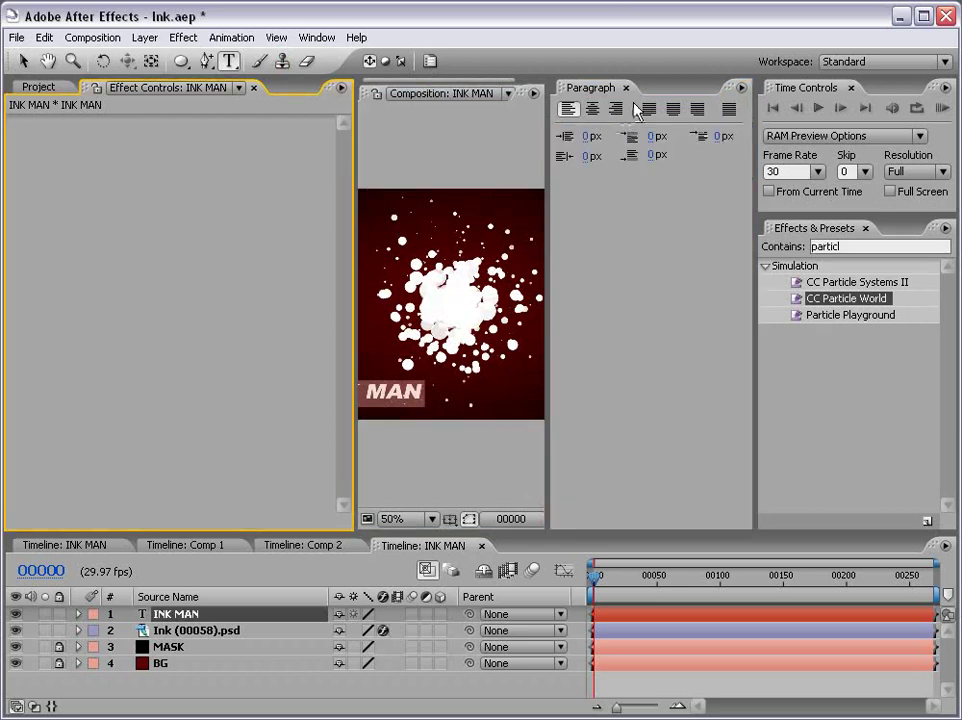
left_click(626, 88)
Move the INK MAN text to the center of the frame, over the splatter
left_click(25, 62)
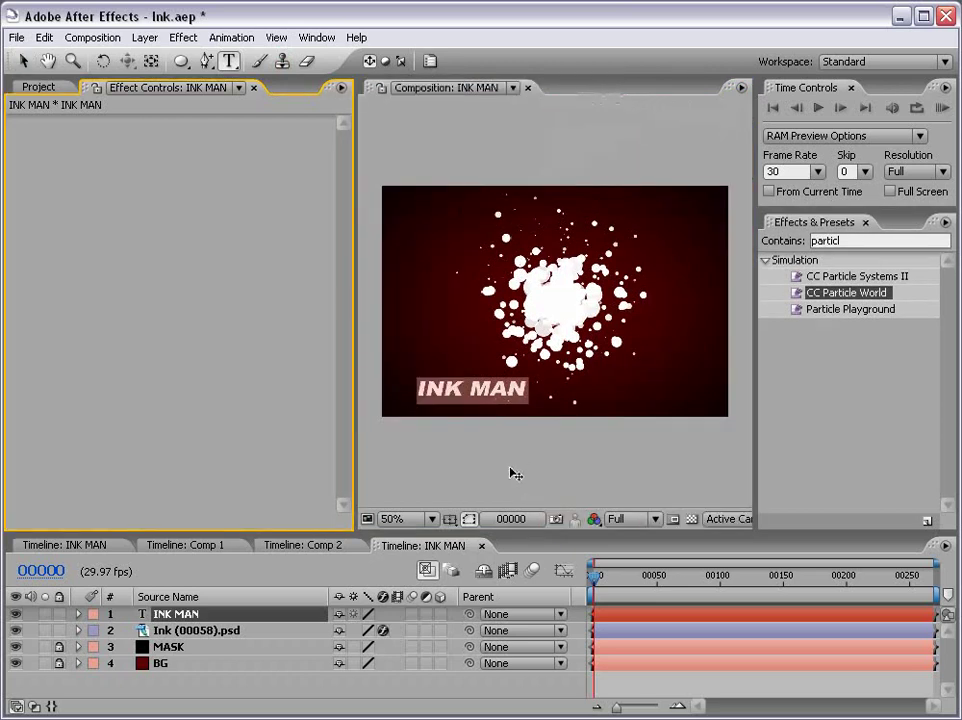
left_click(482, 408)
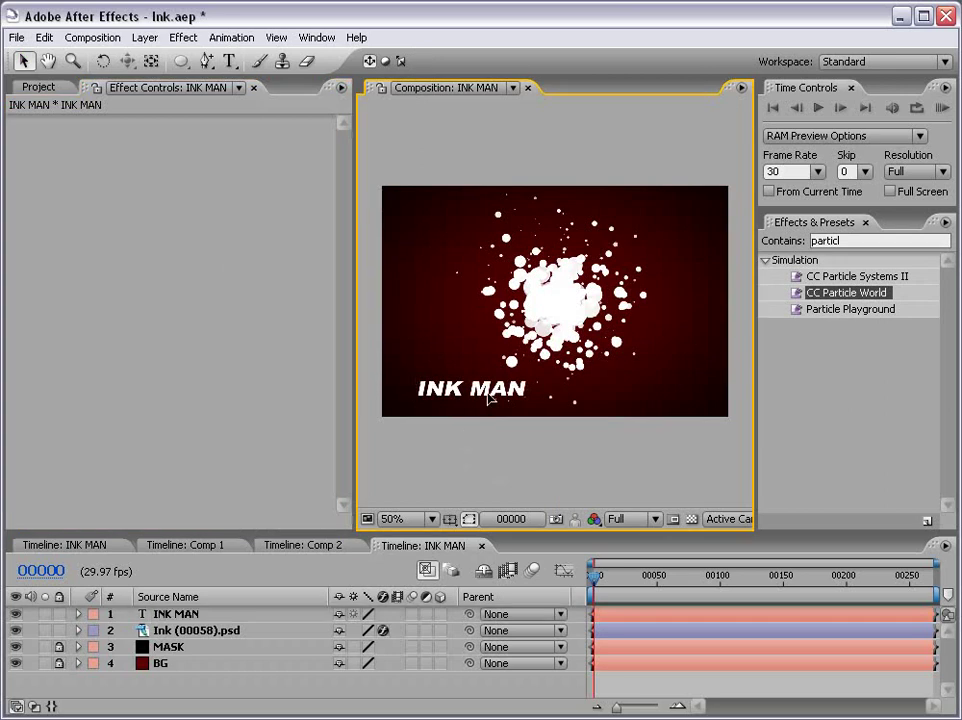
mouse_move(489, 397)
left_mouse_down()
mouse_move(474, 331)
mouse_move(554, 348)
mouse_move(577, 313)
left_mouse_up()
Enable the Hue/Saturation effect on the Ink (00058).psd layer
left_click(193, 632)
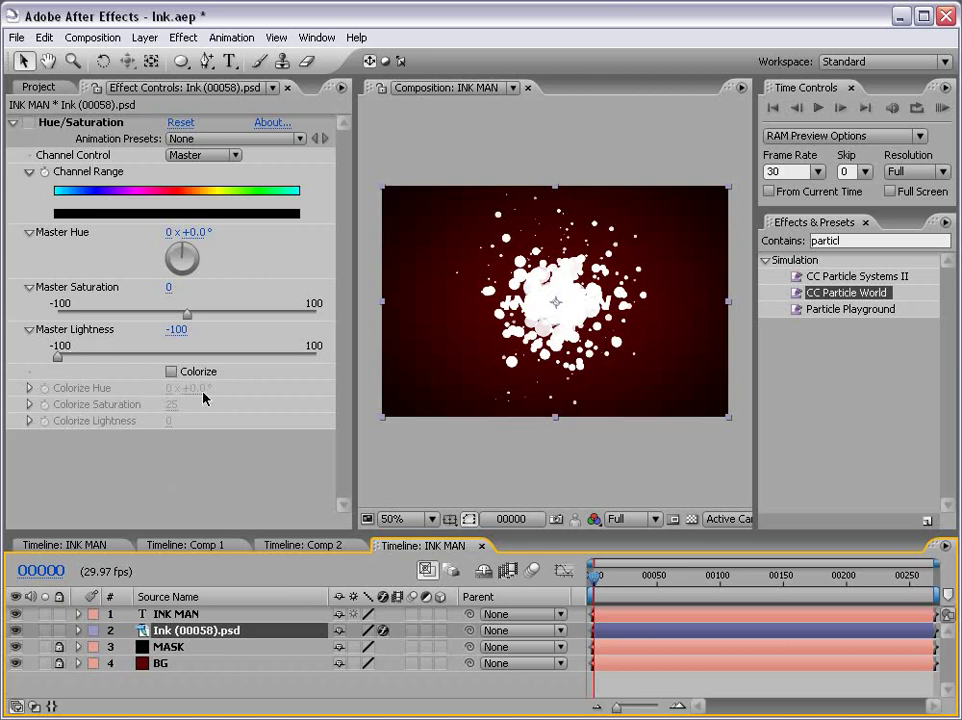
left_click(30, 123)
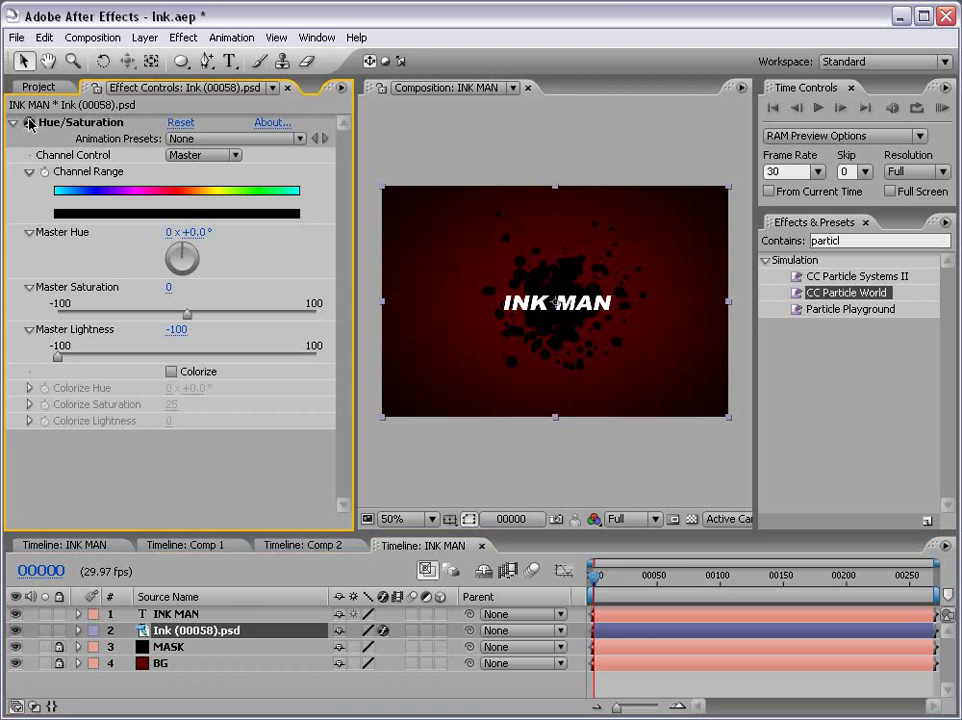
scroll(565, 330, "up", 1)
scroll(565, 328, "down", 1)
Make the INK MAN text layer and the Ink (00058).psd layer 3D
left_click(140, 685)
left_click(183, 632)
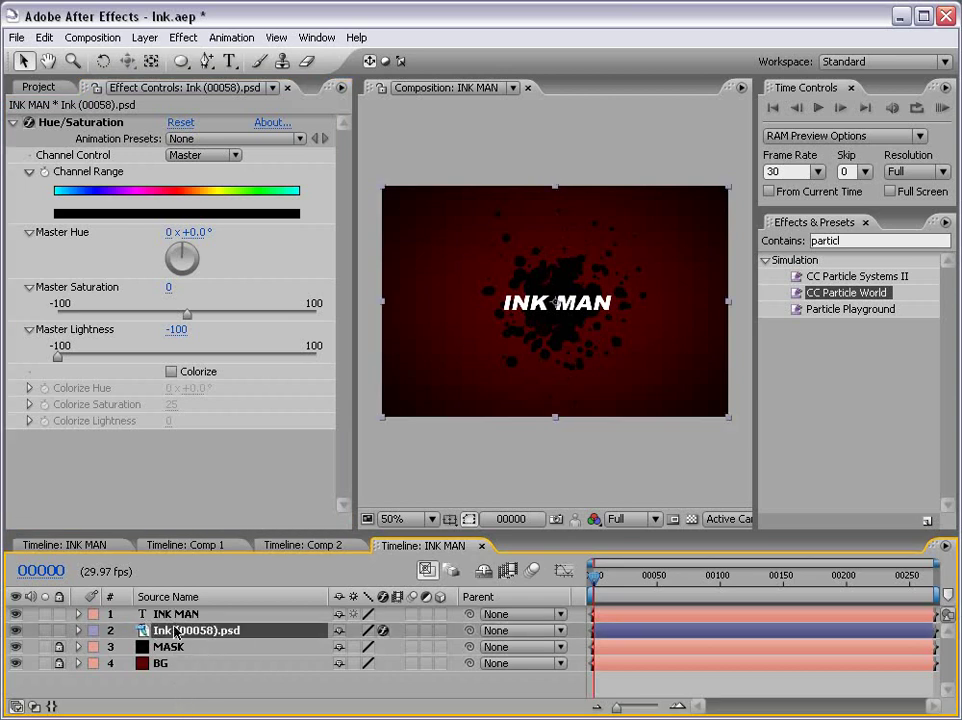
left_click(441, 631)
Create a camera named Camera 1 with the 35mm preset
left_click(140, 38)
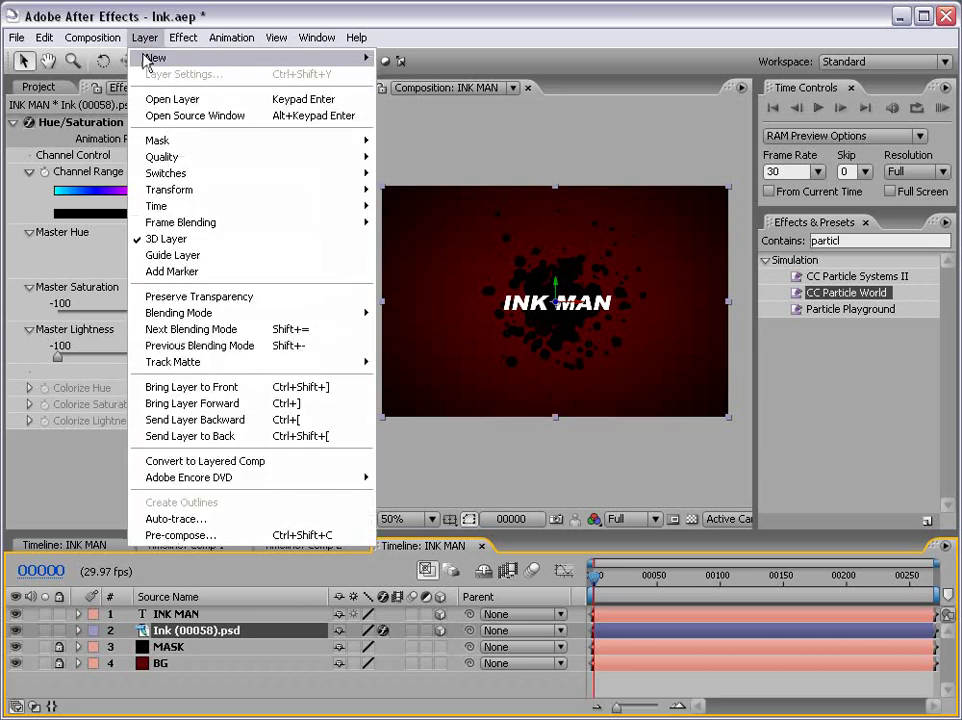
mouse_move(120, 57)
left_click(413, 108)
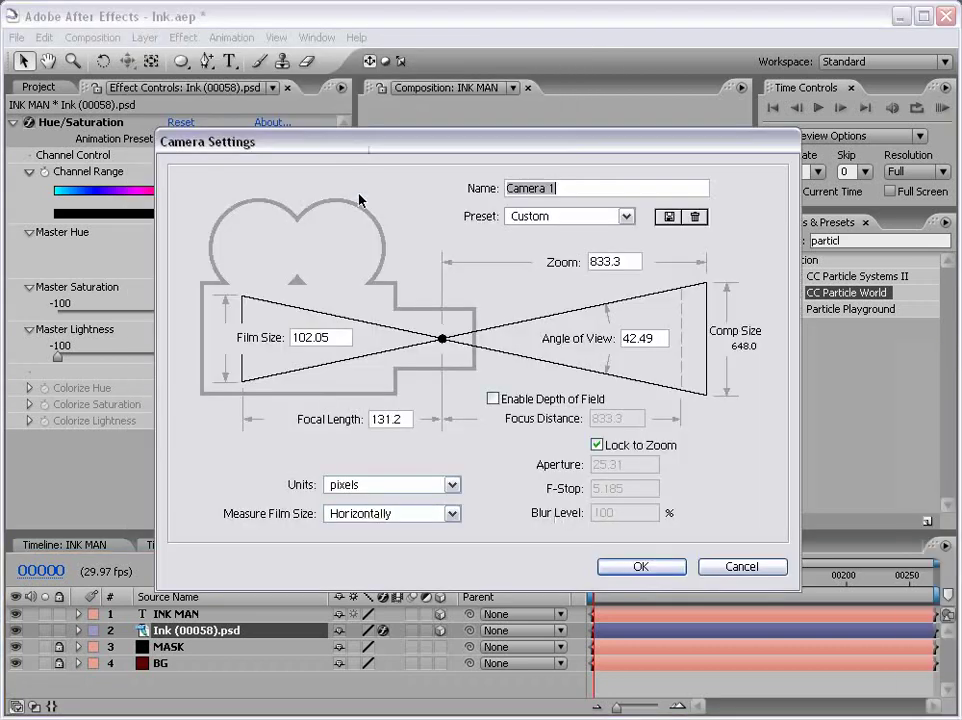
left_click(562, 216)
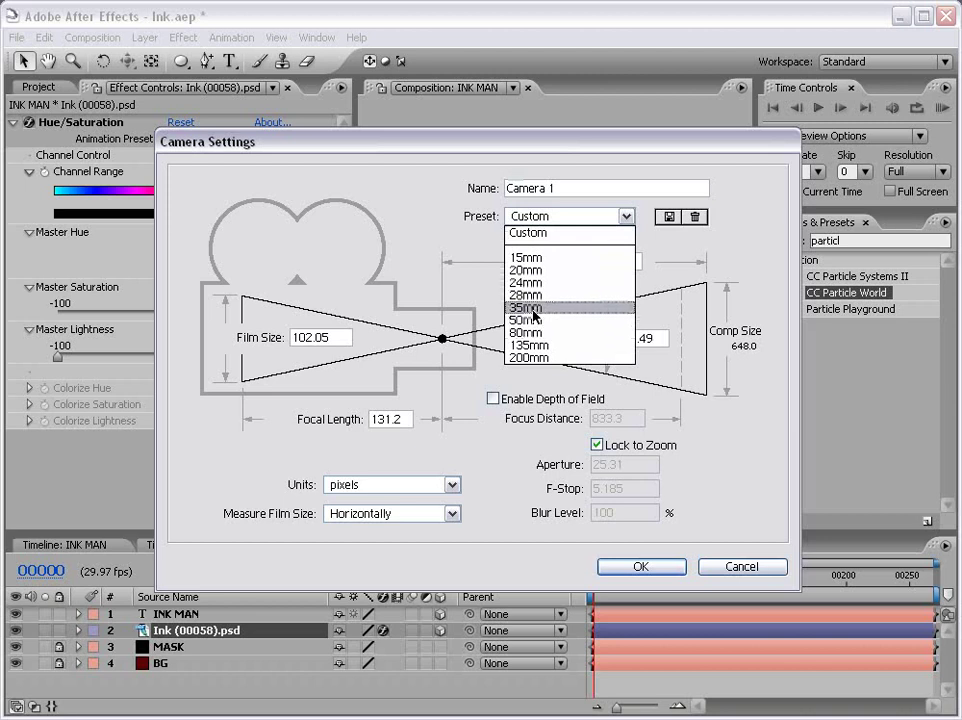
left_click(530, 308)
left_click(640, 567)
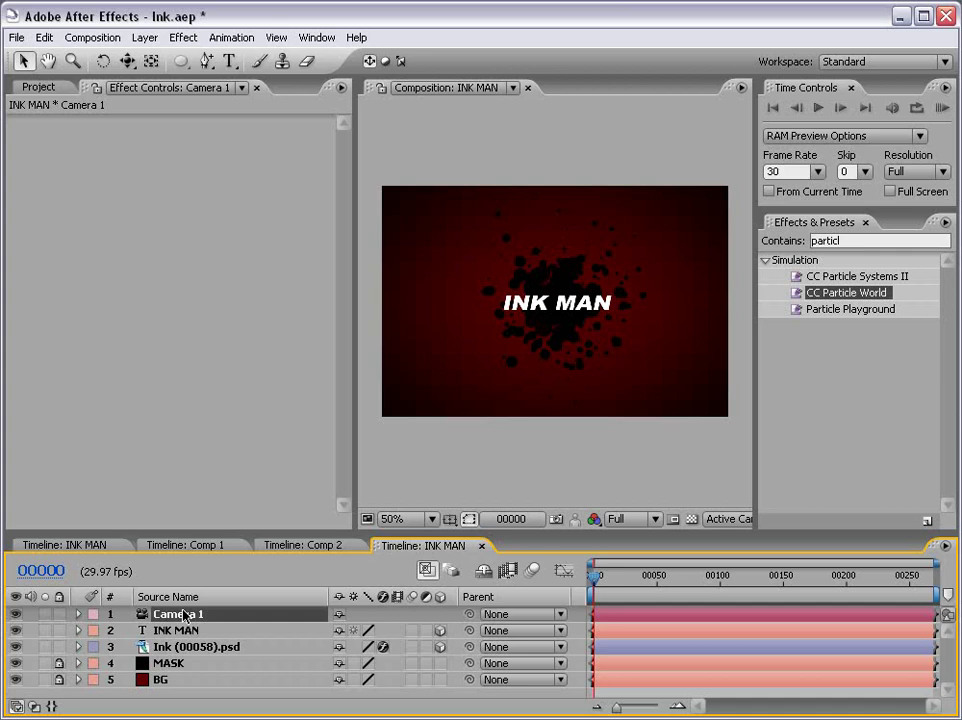
Set a Position keyframe for Camera 1 at frame 0
key("p")
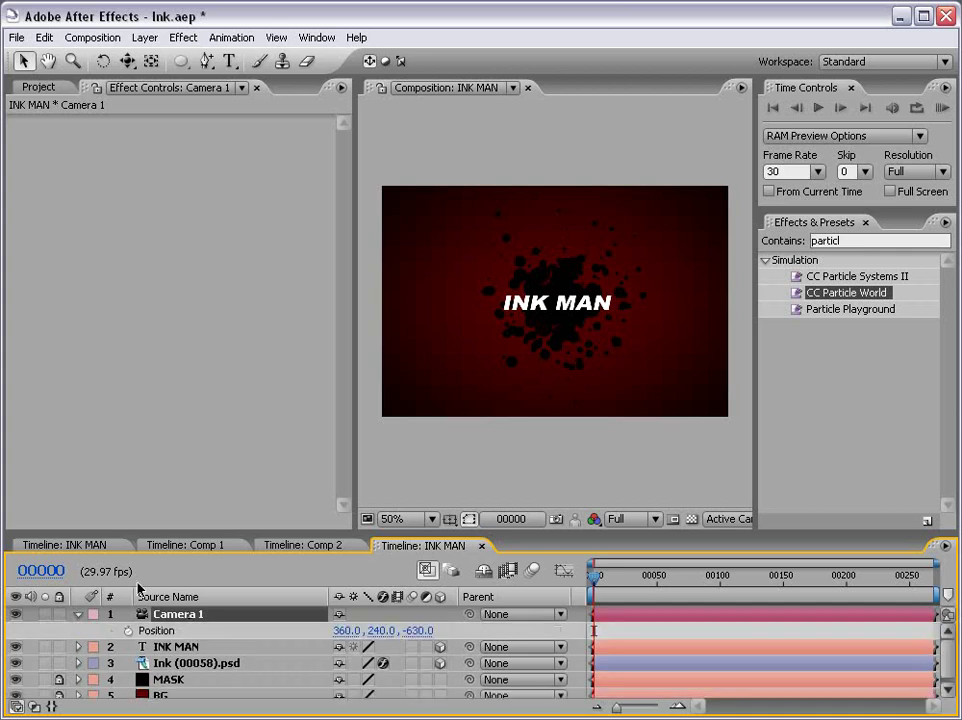
left_click_drag(170, 544, 170, 481)
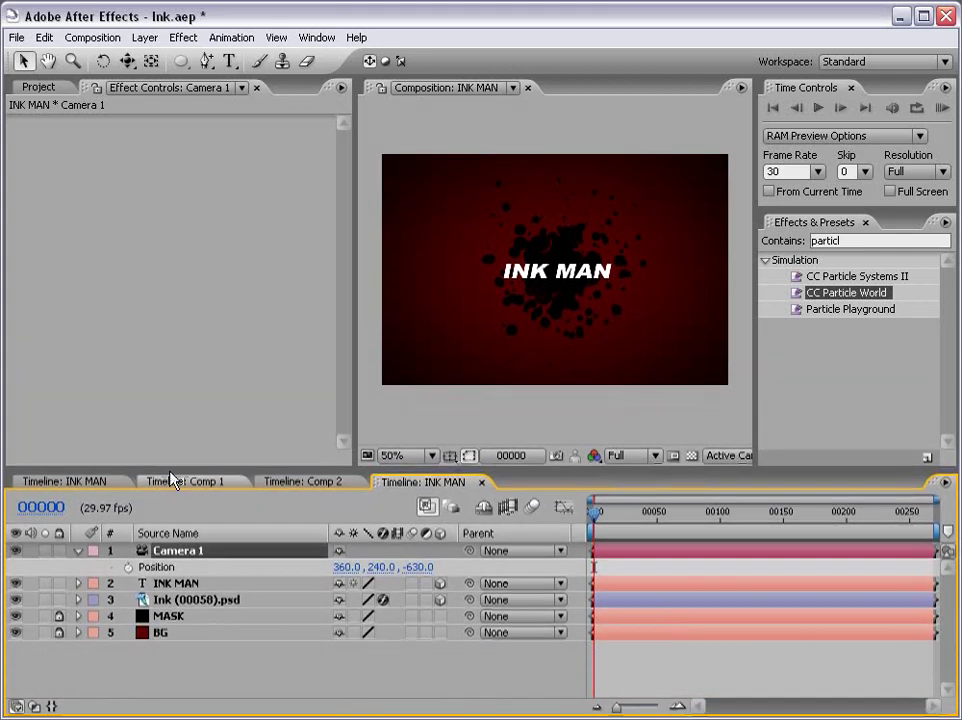
left_click(128, 567)
Orbit Camera 1 toward the right side of the text at frame 43 to add a second Position keyframe
left_click_drag(596, 527, 650, 521)
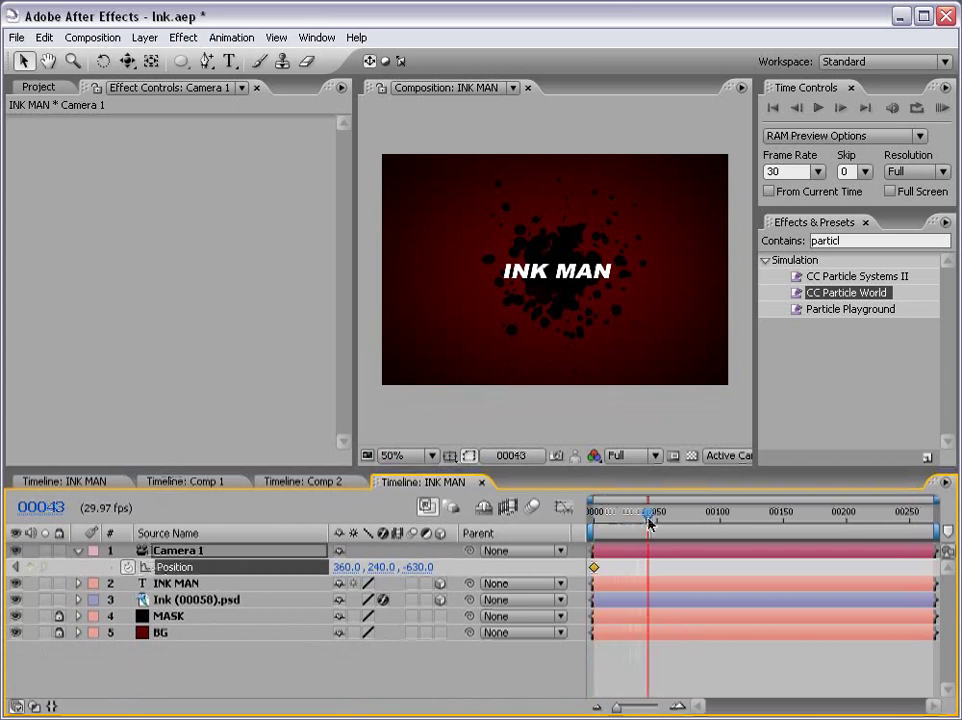
left_click(127, 62)
left_click_drag(127, 62, 165, 60)
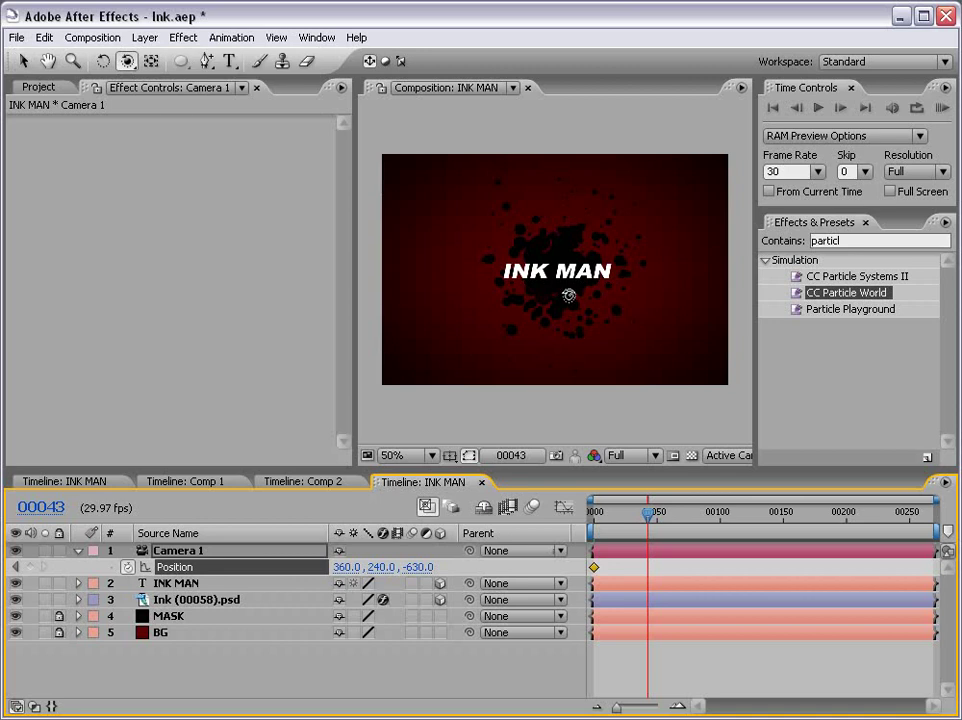
mouse_move(583, 296)
left_mouse_down()
mouse_move(540, 296)
mouse_move(552, 295)
left_mouse_up()
Orbit Camera 1 toward the left side of the text at frame 0 and scrub through the move
left_click_drag(648, 513, 575, 516)
left_click_drag(533, 308, 594, 296)
left_click_drag(602, 533, 644, 537)
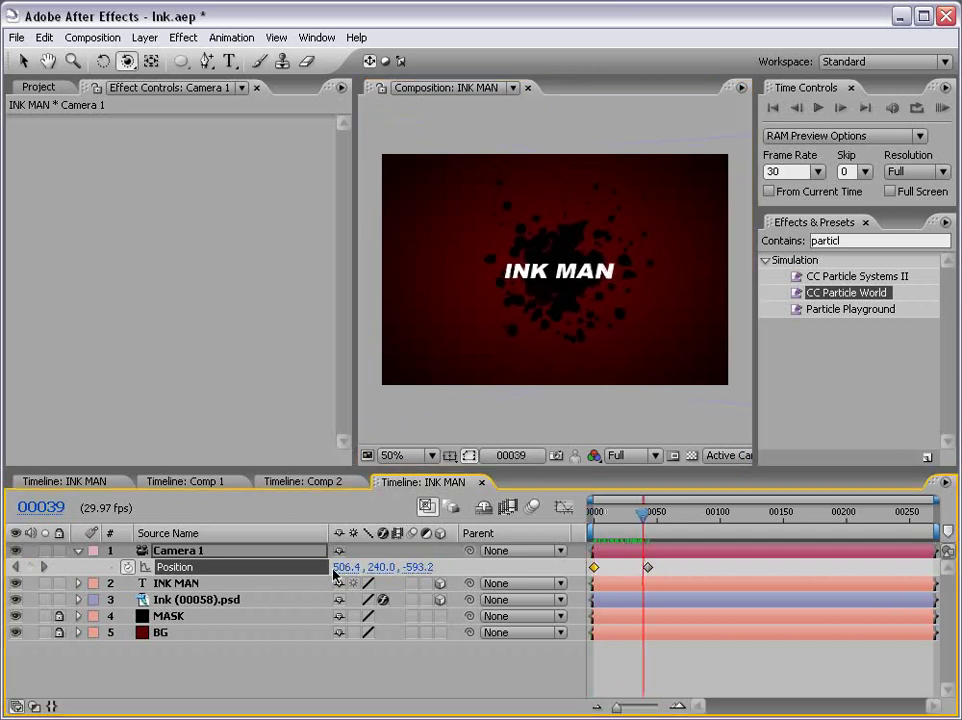
Apply Easy Ease to both Position keyframes of Camera 1
left_click(195, 655)
left_click(181, 568)
key("F9")
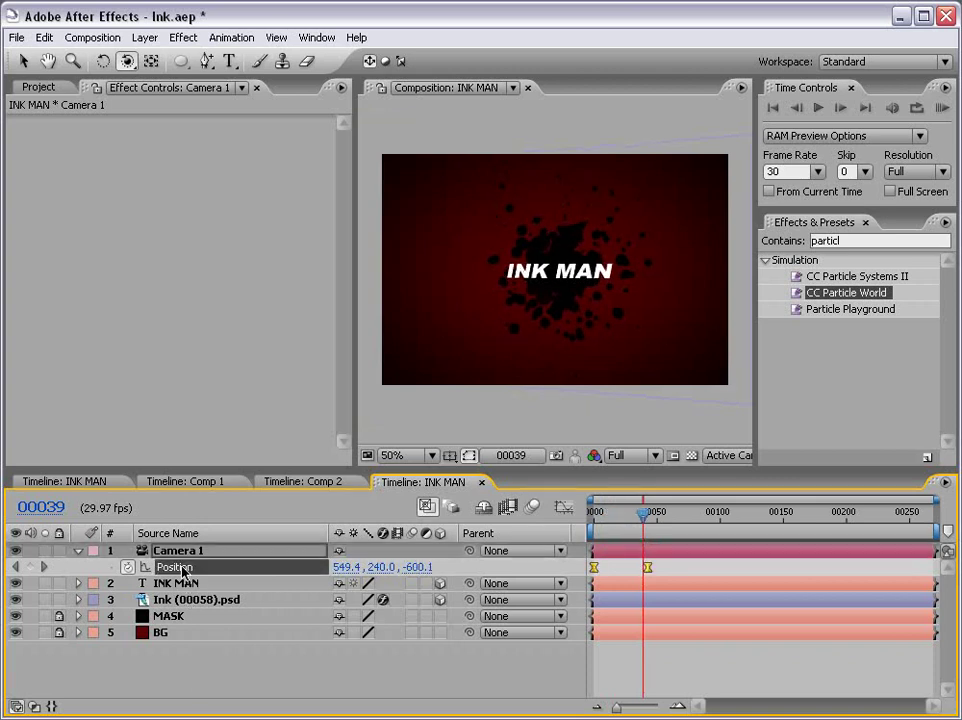
key("v")
left_click(560, 655)
Preview the eased camera move across the opening frames of the composition
left_click_drag(626, 537, 603, 525)
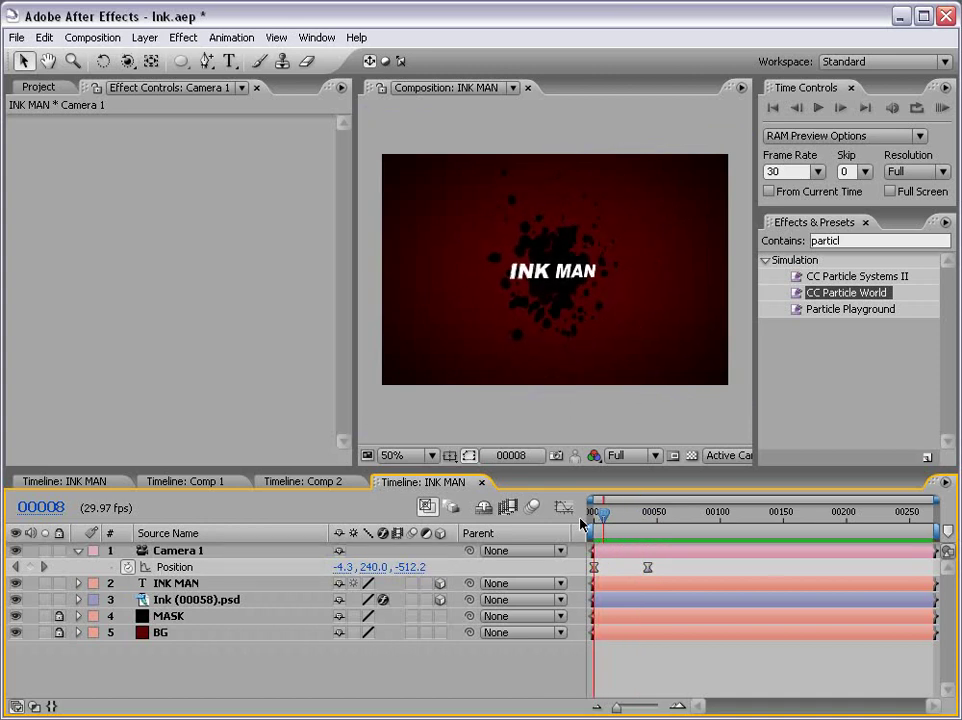
key("space")
left_click_drag(650, 522, 627, 514)
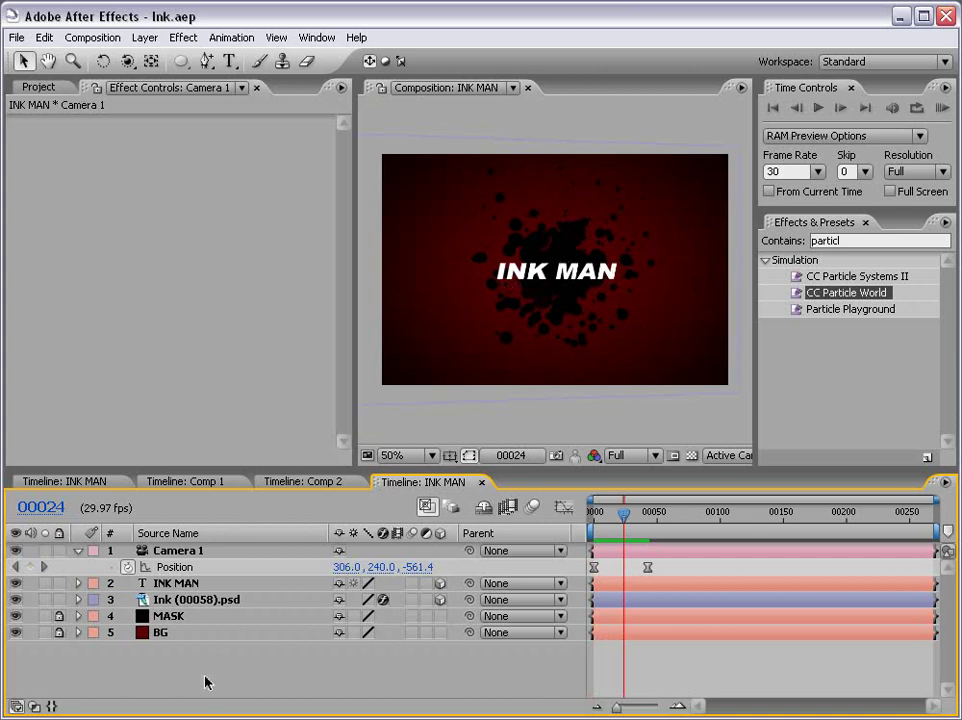
Duplicate the Ink (00058).psd layer at frame 24
left_click(186, 600)
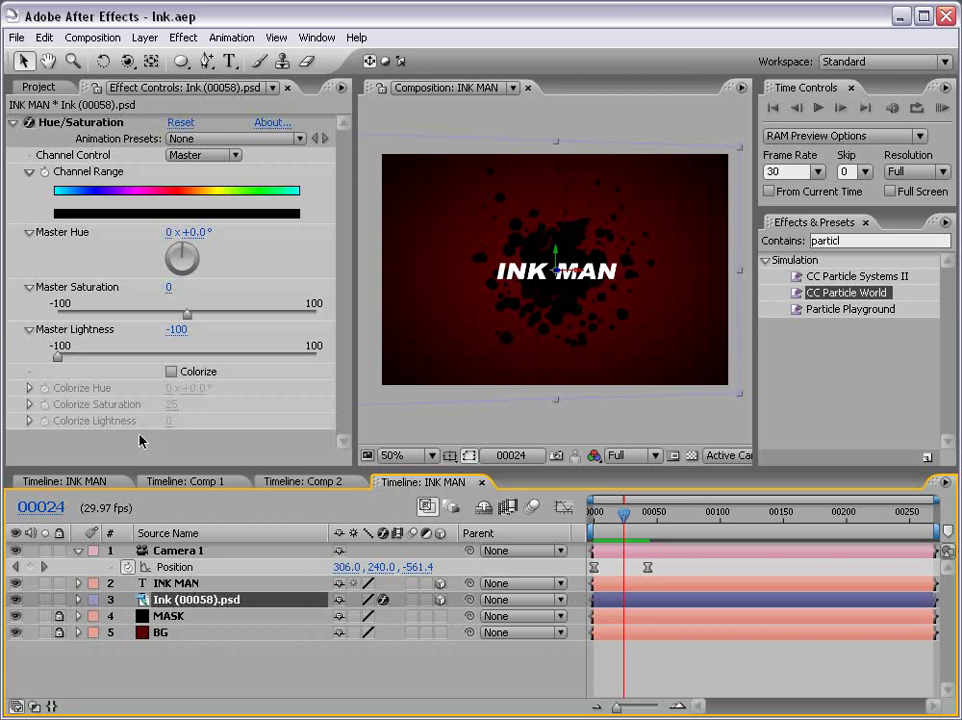
key("ctrl+d")
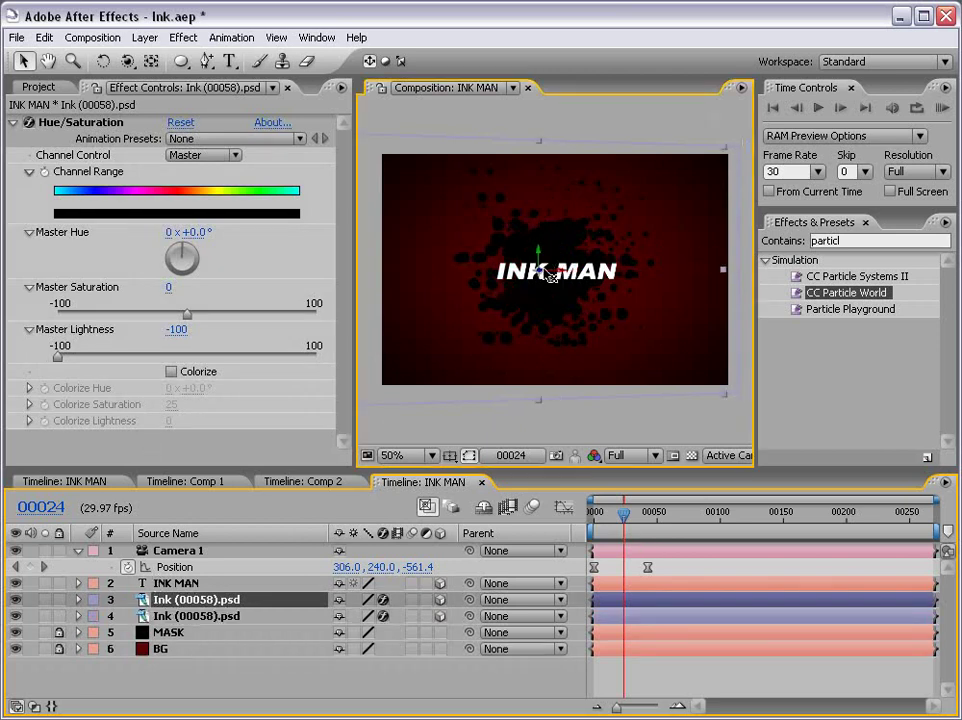
scroll(554, 287, "up", 2)
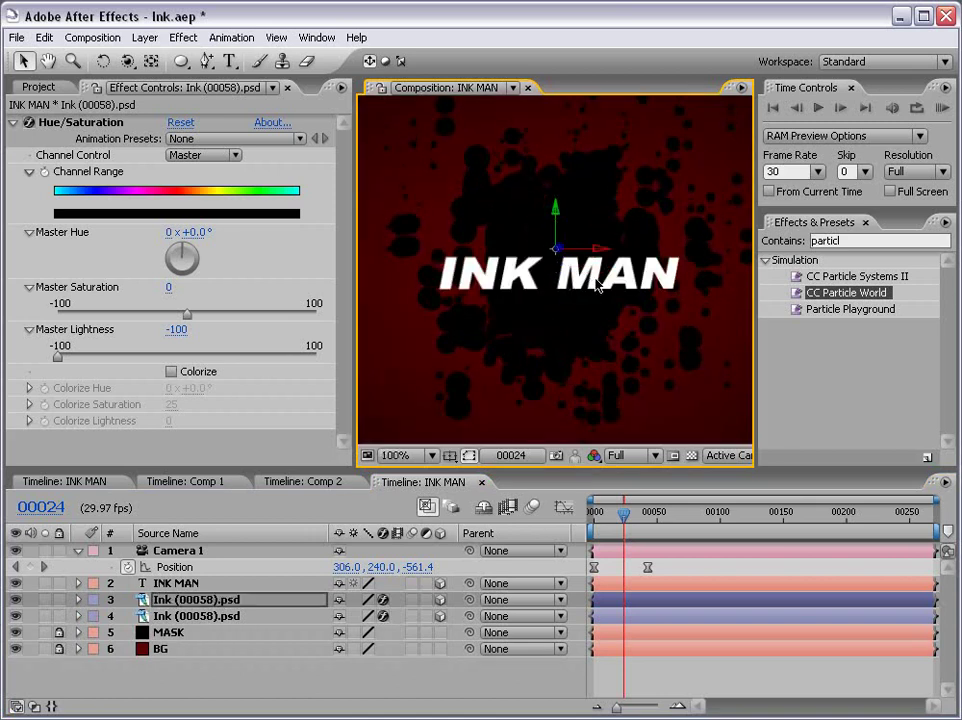
scroll(577, 276, "down", 2)
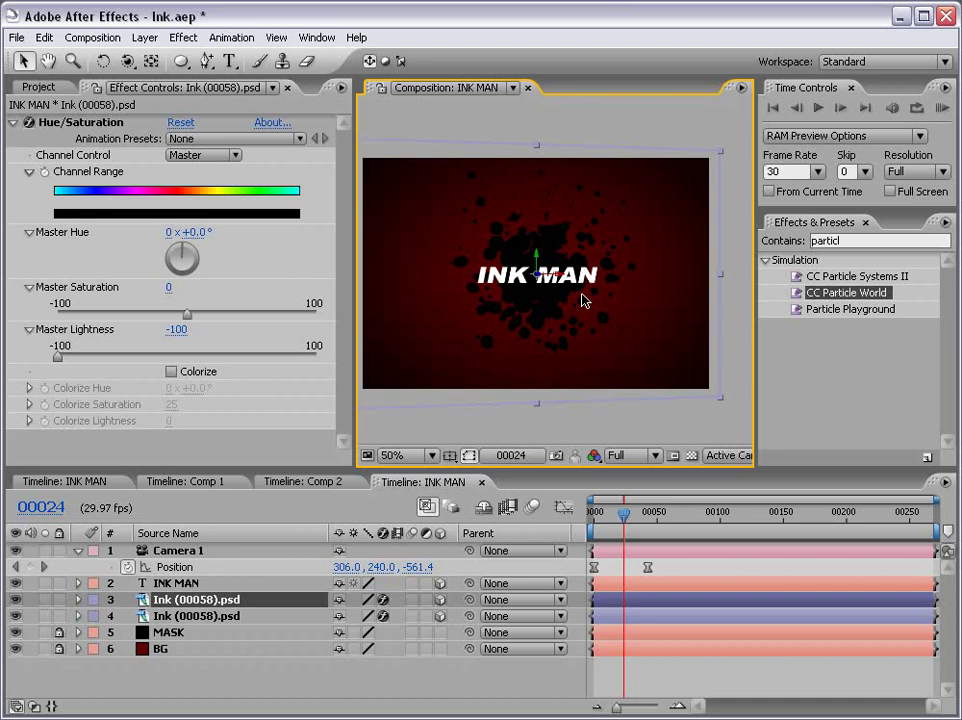
Move the duplicated ink splatter to the lower-left corner of the composition frame
left_click_drag(556, 280, 381, 280)
scroll(455, 281, "down", 1)
left_click_drag(494, 297, 538, 265)
scroll(538, 265, "up", 1)
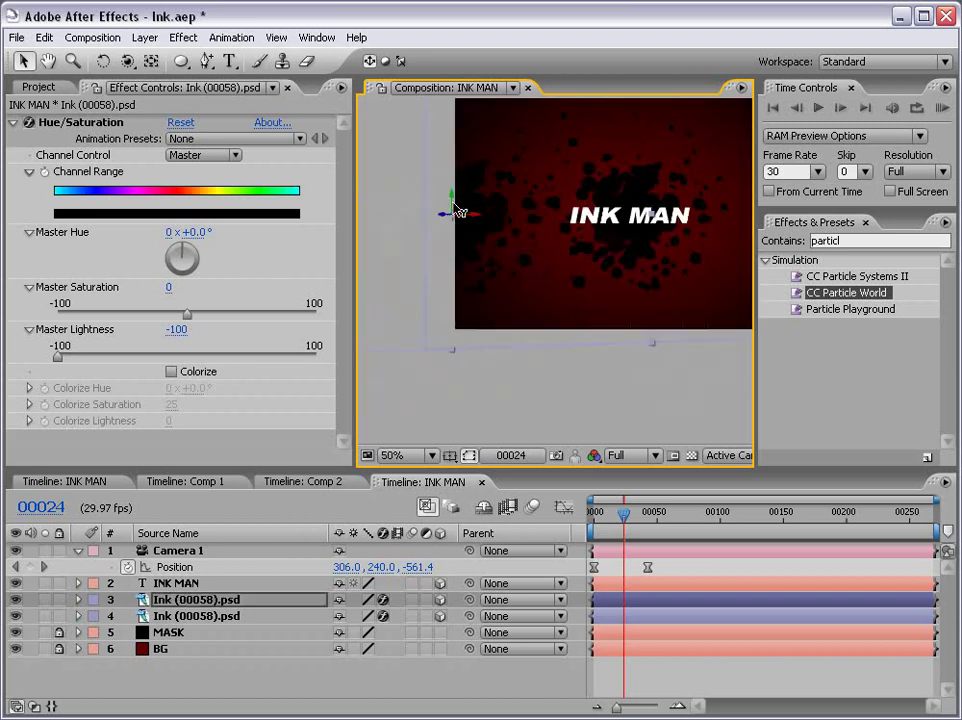
left_click_drag(455, 208, 444, 316)
key("comma")
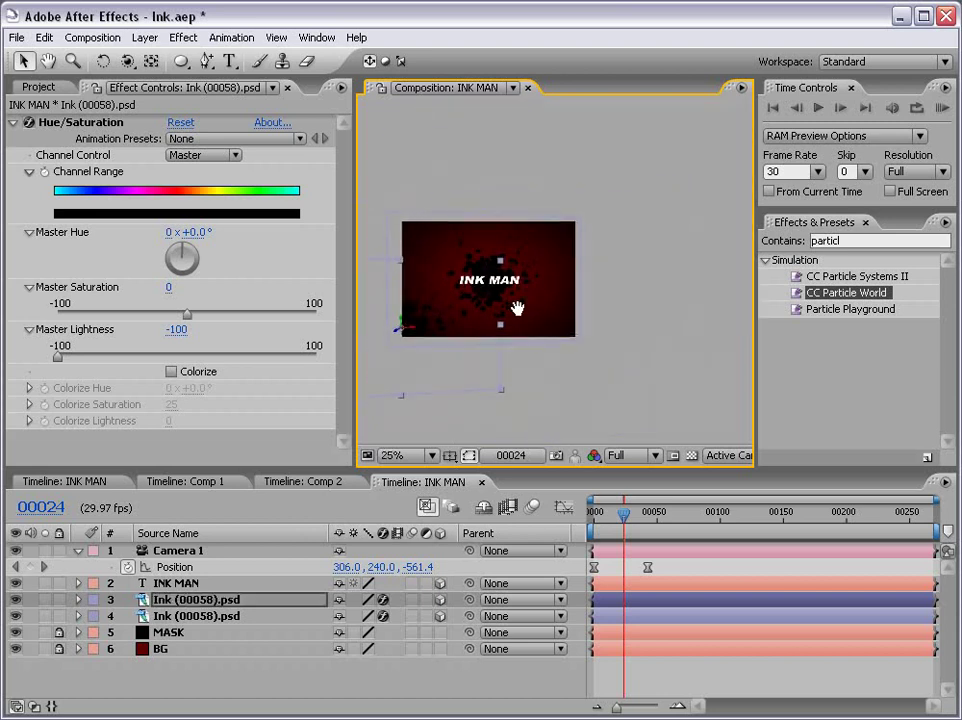
left_click(192, 603)
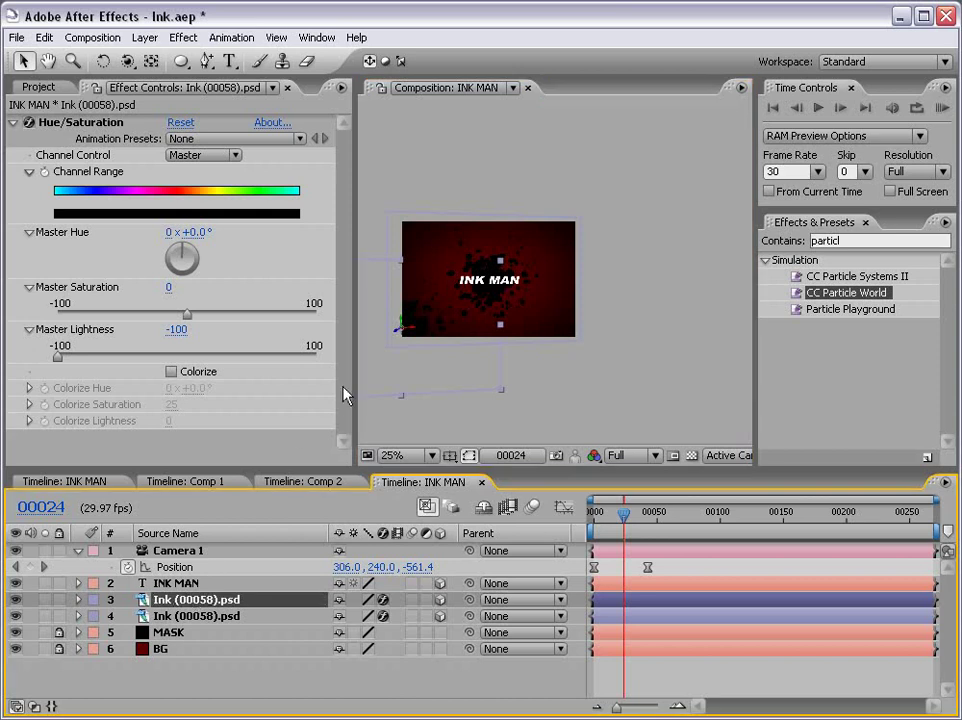
Duplicate the lower-left ink splatter and move the copy to the upper-right corner of the composition frame
key("ctrl+d")
mouse_move(413, 335)
left_mouse_down()
mouse_move(580, 326)
mouse_move(577, 237)
left_mouse_up()
scroll(576, 236, "up", 1)
left_click_drag(474, 270, 491, 285)
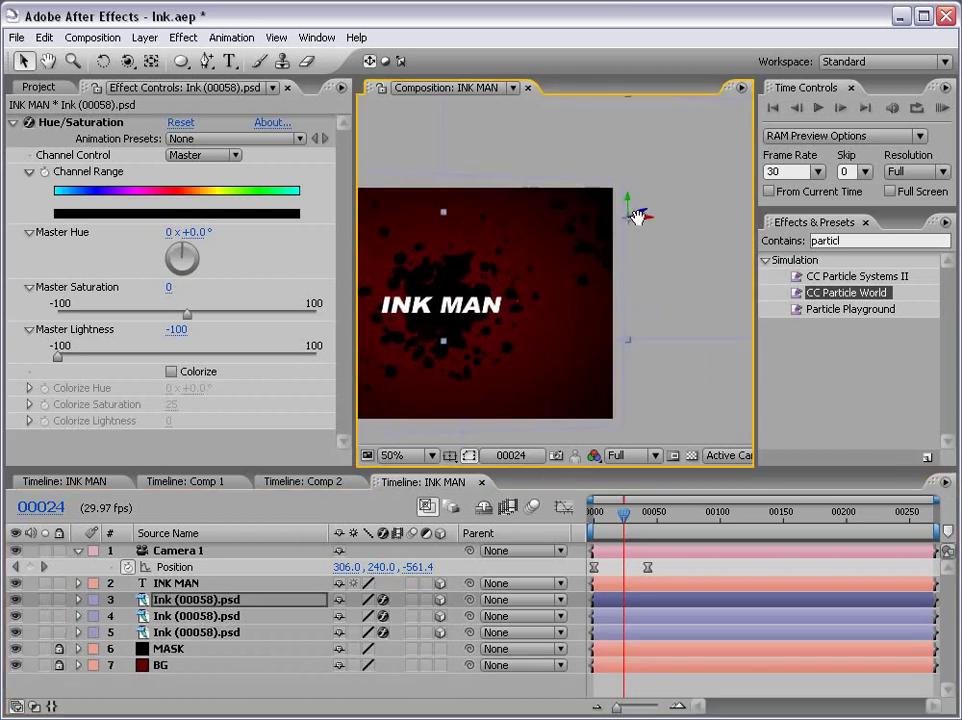
scroll(524, 260, "down", 1)
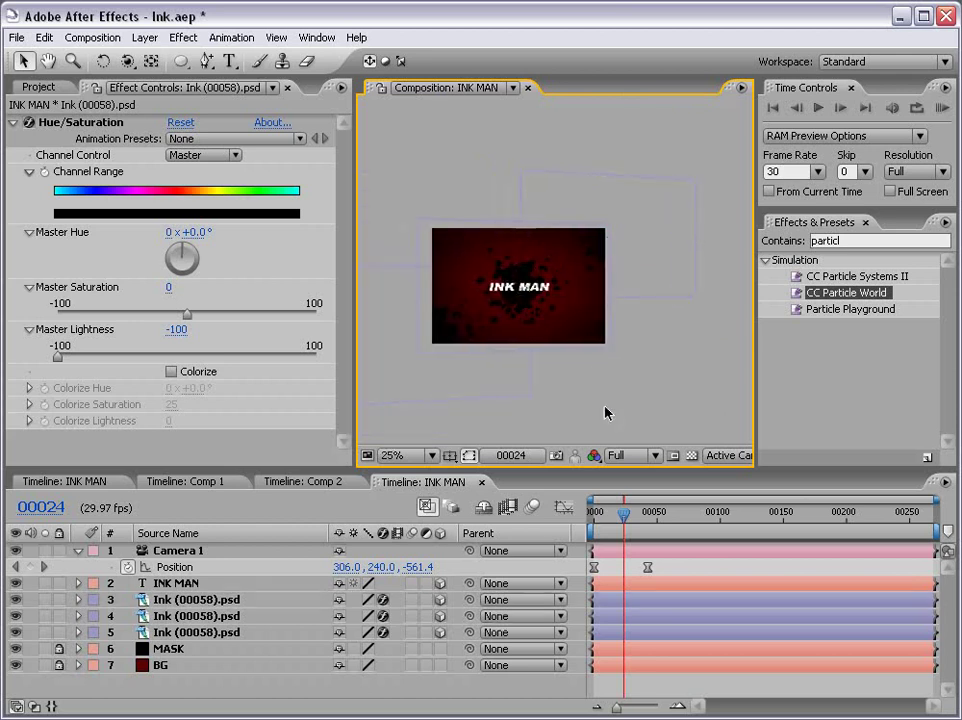
Preview the composition with the three black splatters in a maximized view at 100% magnification
scroll(526, 337, "up", 1)
key("grave")
scroll(508, 337, "up", 1)
left_click_drag(500, 354, 543, 318)
key("space")
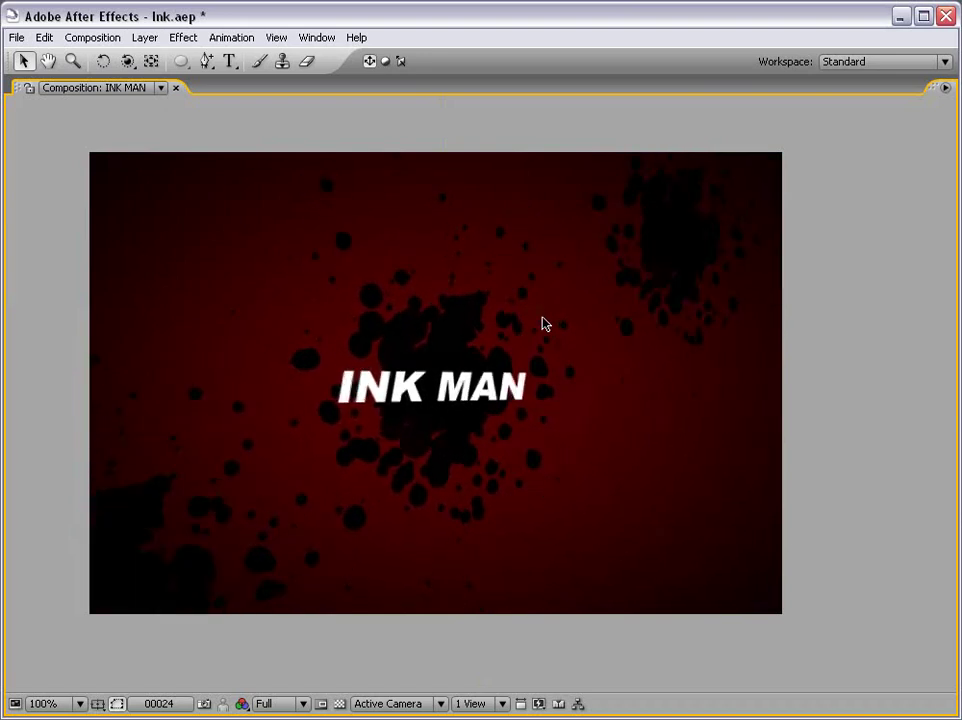
scroll(501, 312, "down", 1)
key("grave")
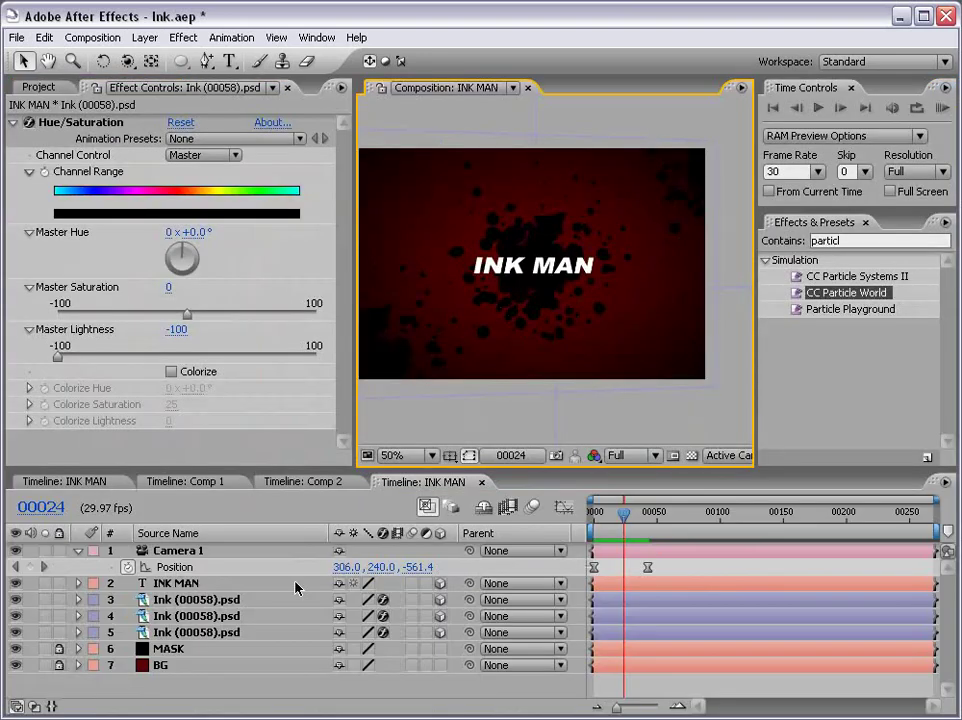
Move the INK MAN text layer closer to the camera along its Z axis and preview the animation
left_click(183, 584)
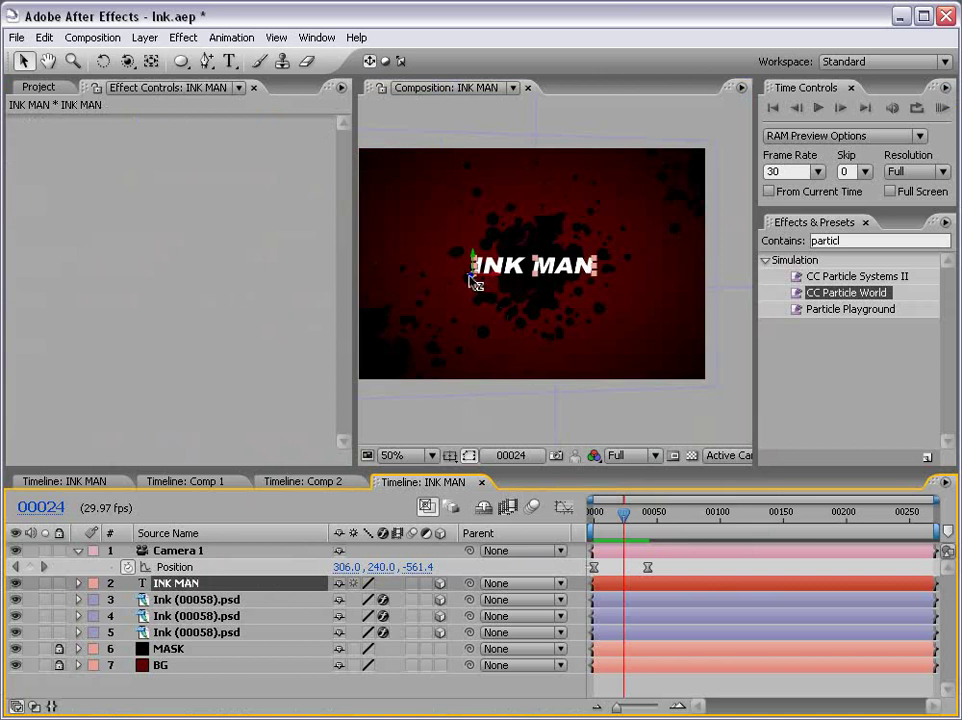
left_click(477, 328)
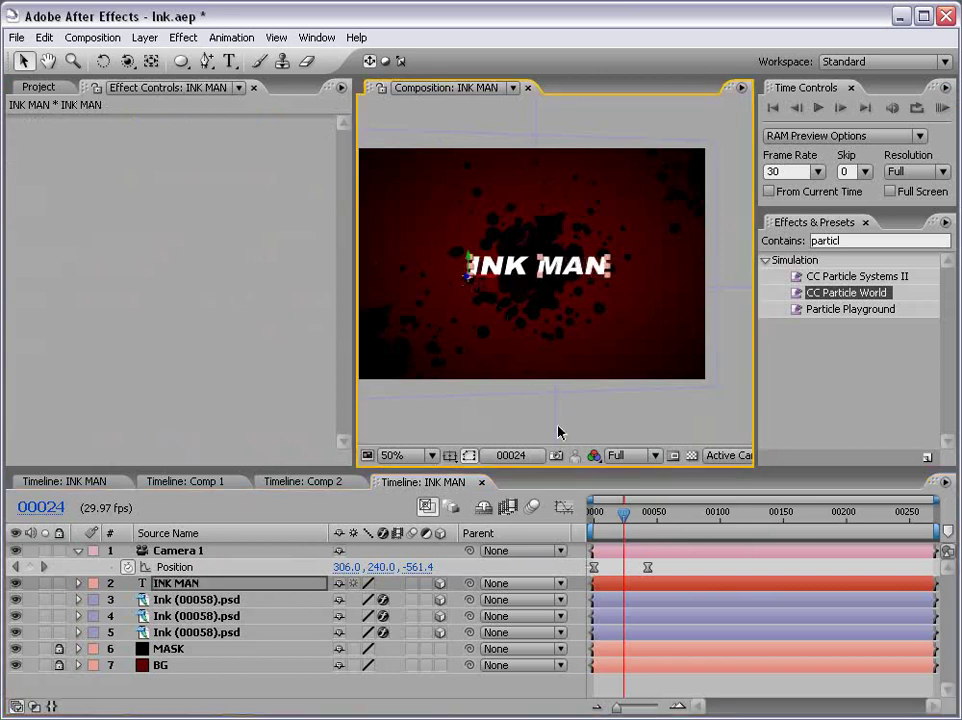
key("KP_0")
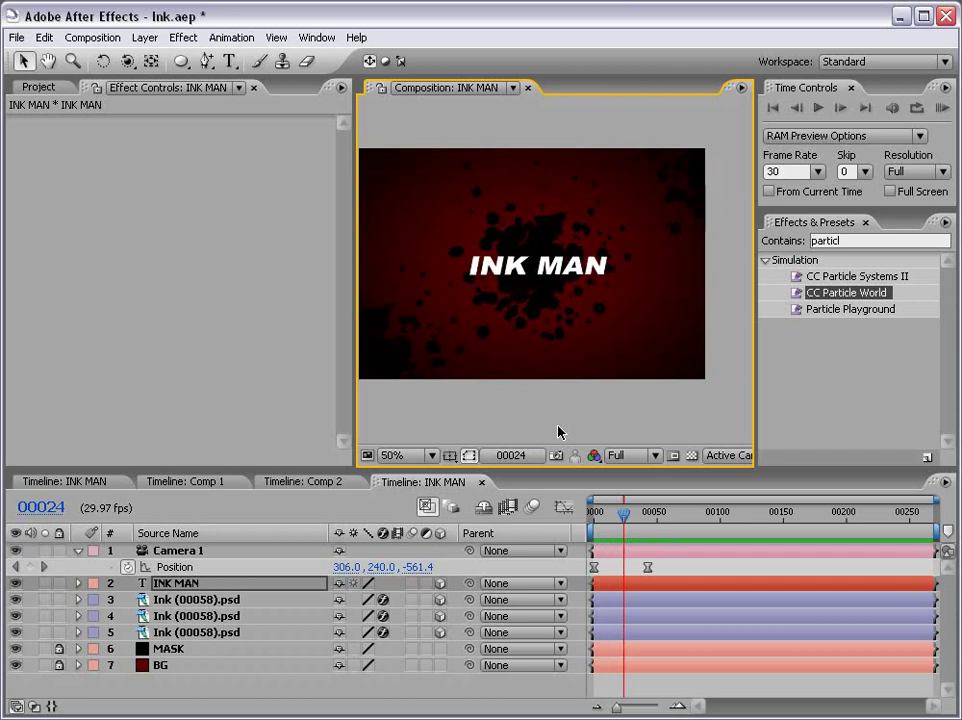
key("space")
Duplicate the upper-right ink splatter layer and turn off the Hue/Saturation effect on the copy
left_click(197, 599)
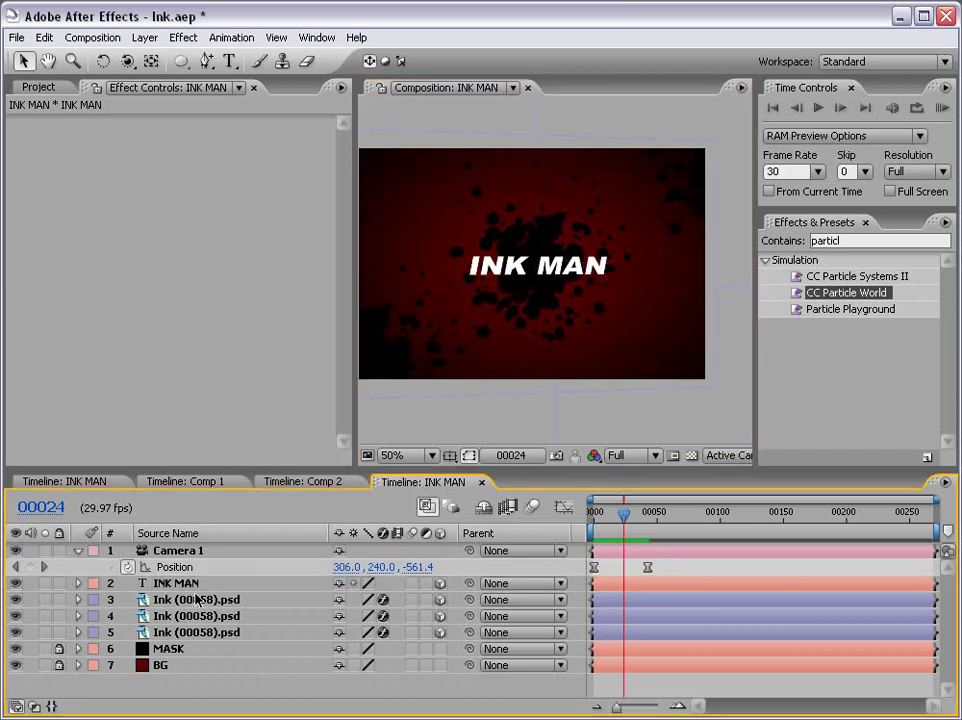
left_click(186, 601)
left_click(192, 632, "shift")
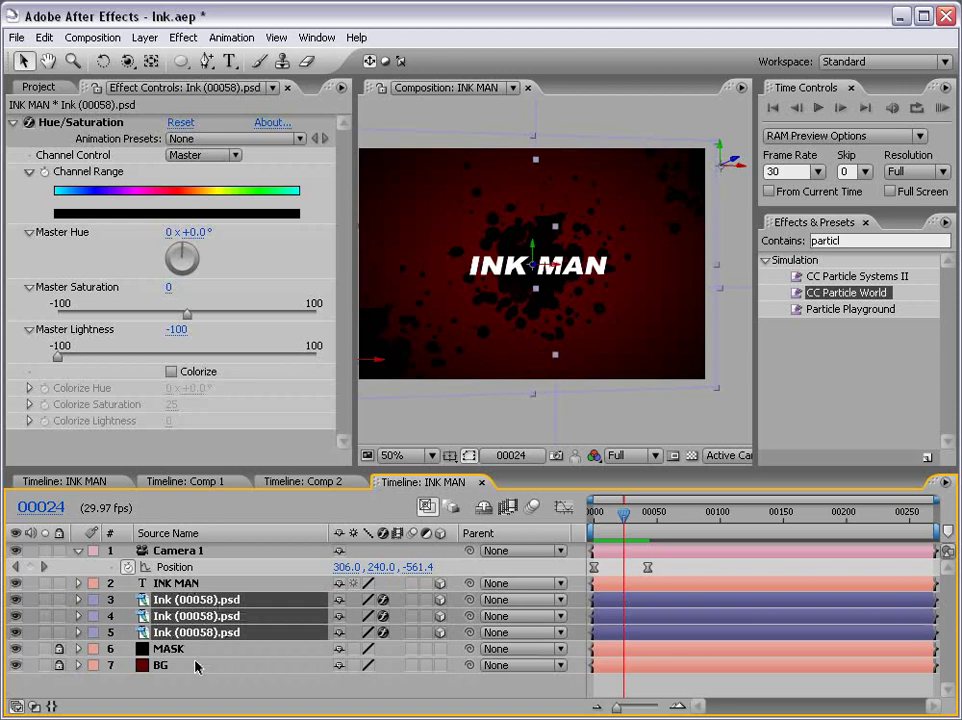
left_click(168, 602)
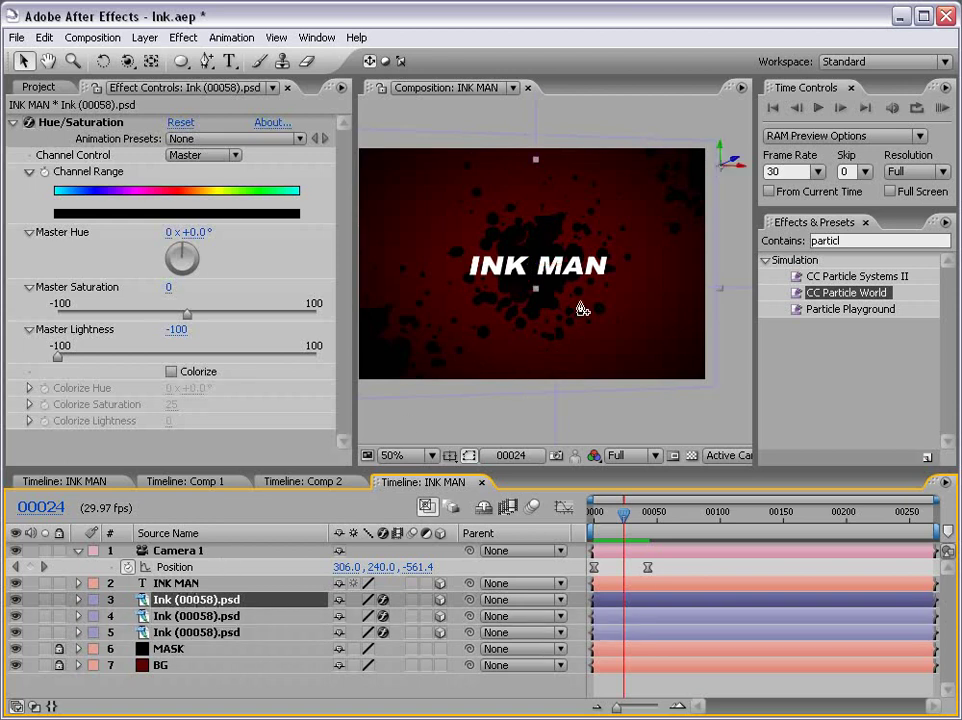
key("ctrl+d")
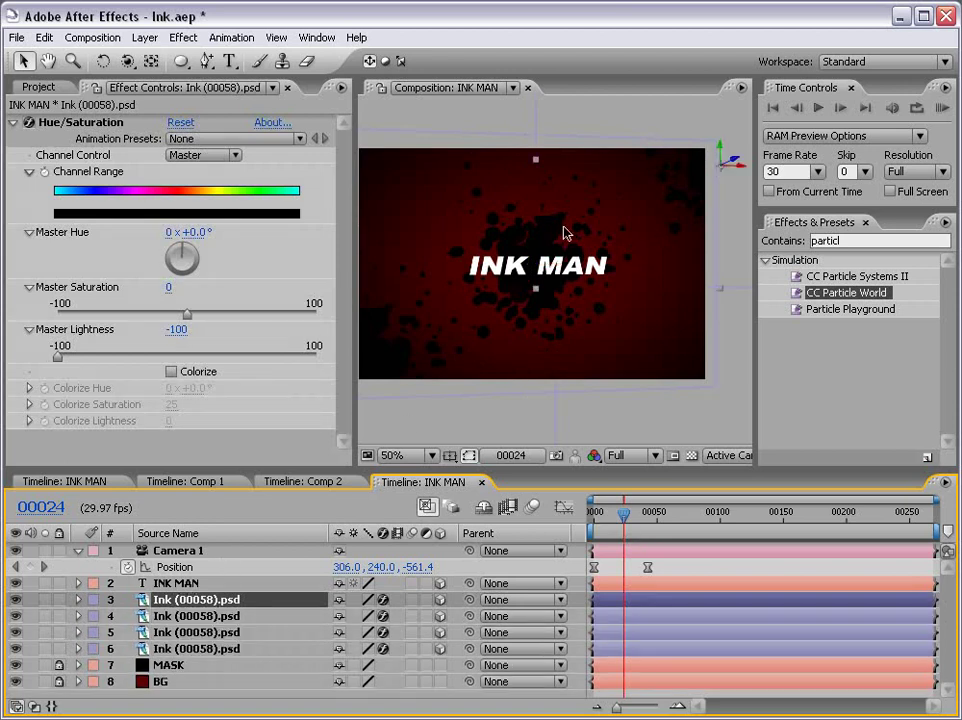
left_click(30, 128)
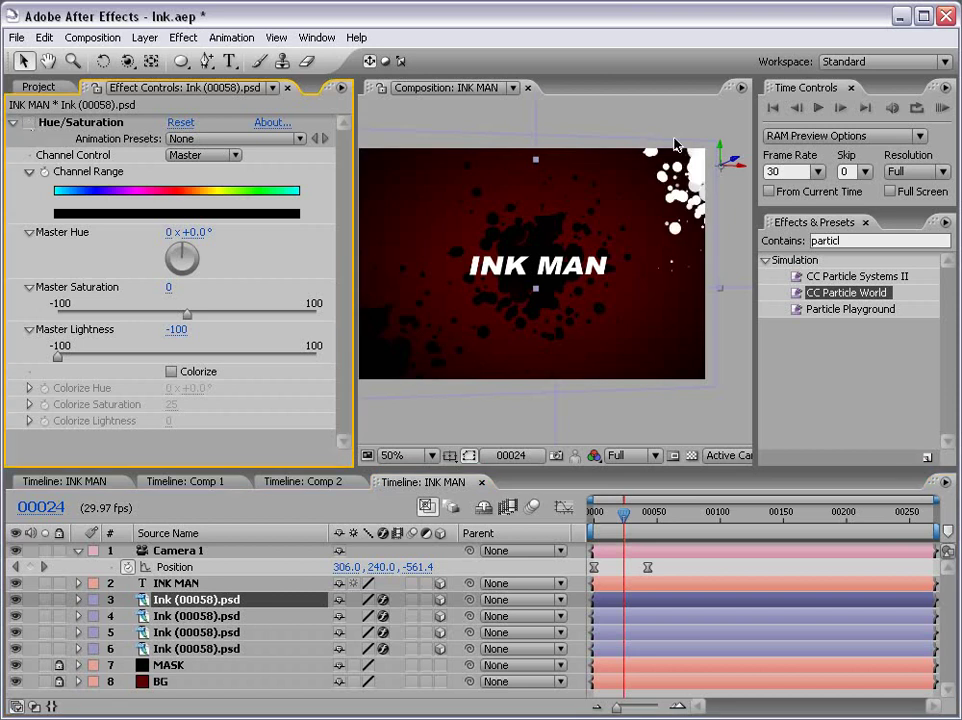
Move the white ink splatter copy to the upper-left corner of the composition frame
mouse_move(738, 176)
left_mouse_down()
mouse_move(480, 176)
mouse_move(547, 267)
left_mouse_up()
key("space")
left_click_drag(480, 215, 420, 210)
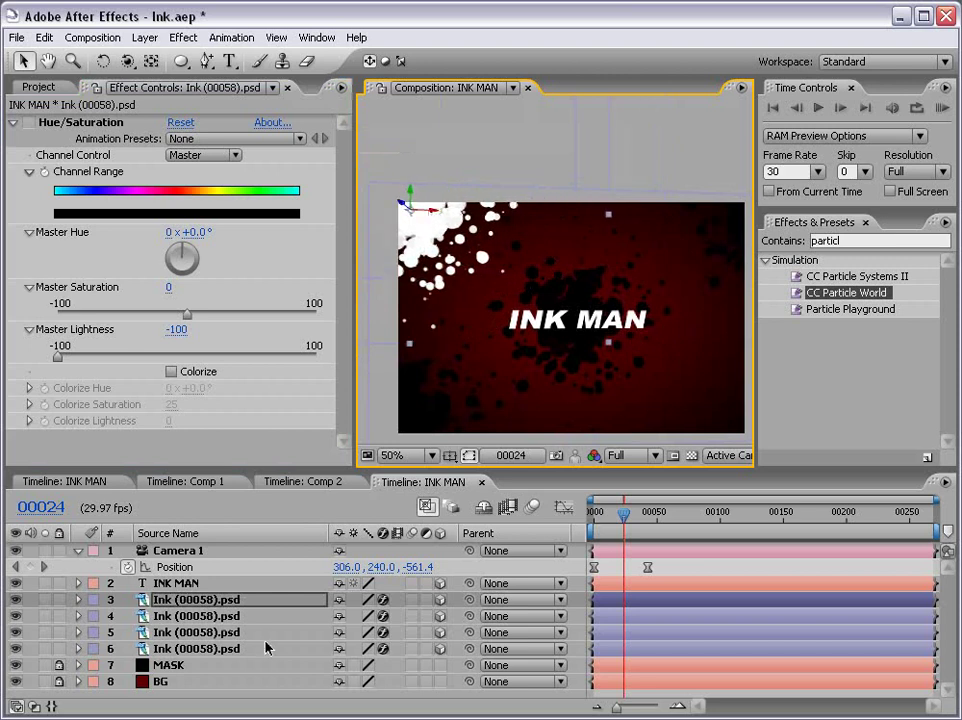
Set the white splatter's blending mode to Overlay and nudge it slightly along its X axis
key("F4")
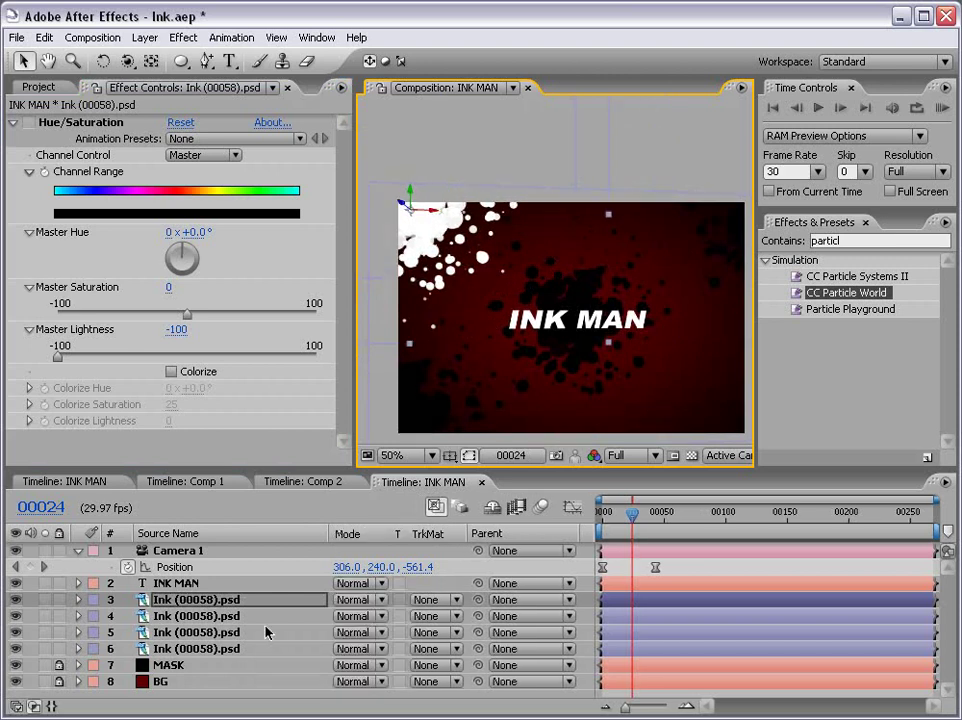
left_click(355, 600)
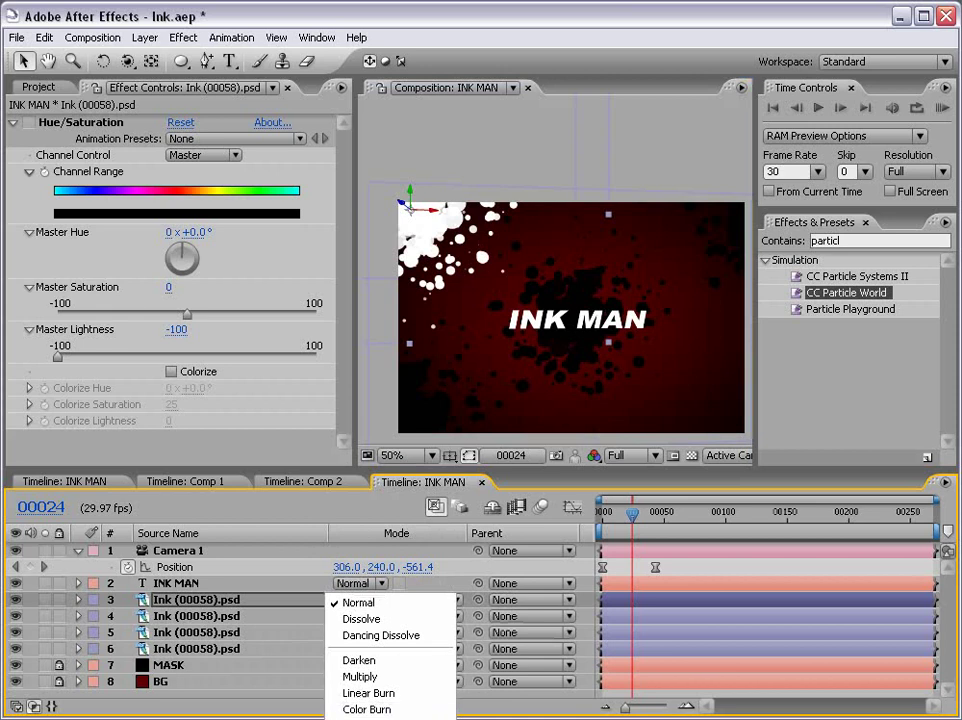
left_click(362, 719)
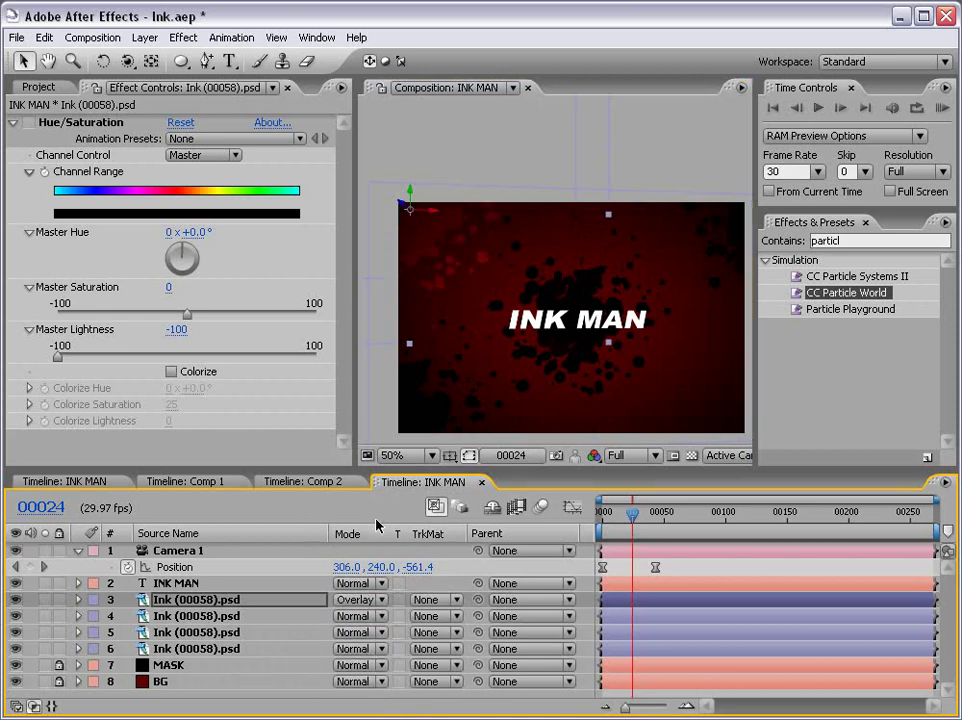
left_click(357, 592)
left_click(368, 600)
left_click_drag(425, 211, 429, 212)
Duplicate the Overlay splatter twice and place the copies at the lower-right corner and the bottom center of the frame
key("ctrl+d")
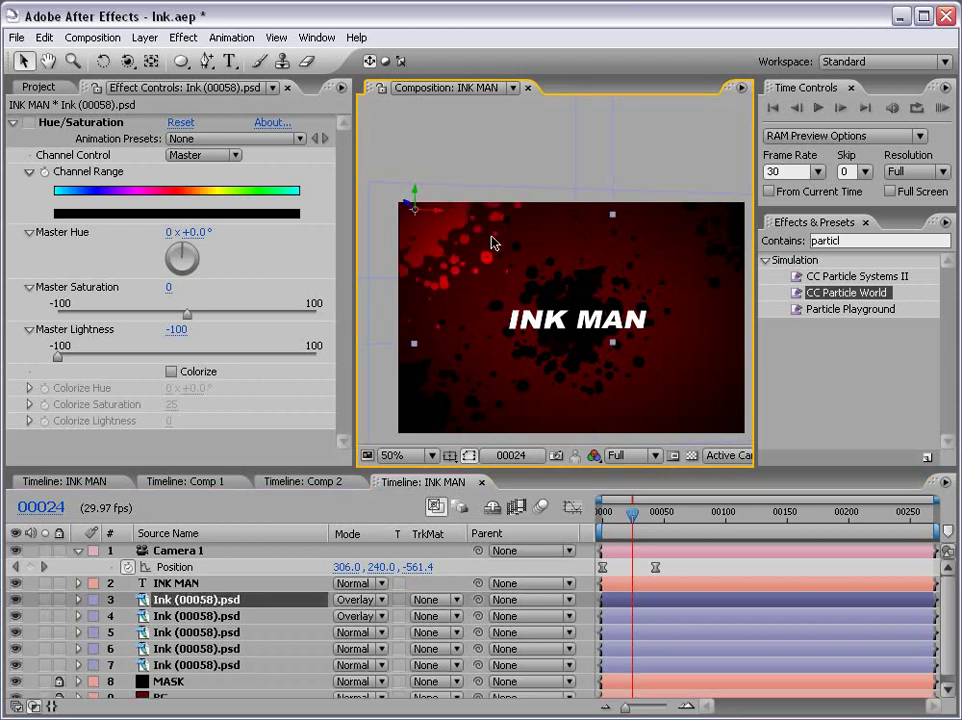
mouse_move(438, 219)
left_mouse_down()
mouse_move(629, 217)
mouse_move(733, 222)
mouse_move(730, 232)
left_mouse_up()
mouse_move(712, 302)
left_mouse_down()
mouse_move(713, 445)
mouse_move(693, 436)
mouse_move(508, 437)
left_mouse_up()
key("ctrl+d")
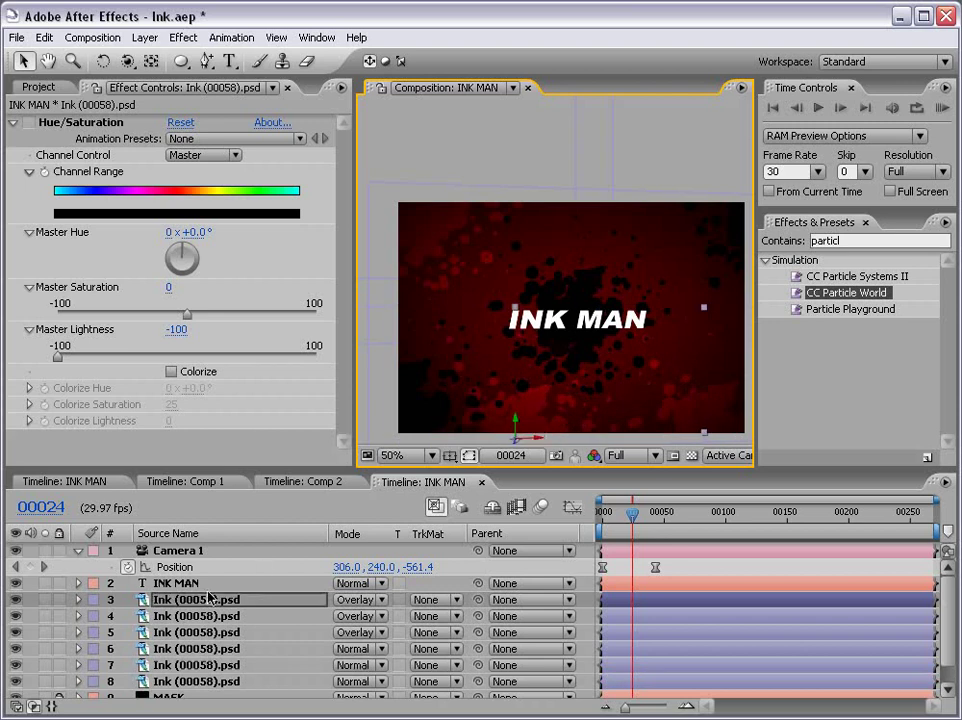
Push the three Overlay splatters back in depth together along their Z axis
left_click(173, 636, "shift")
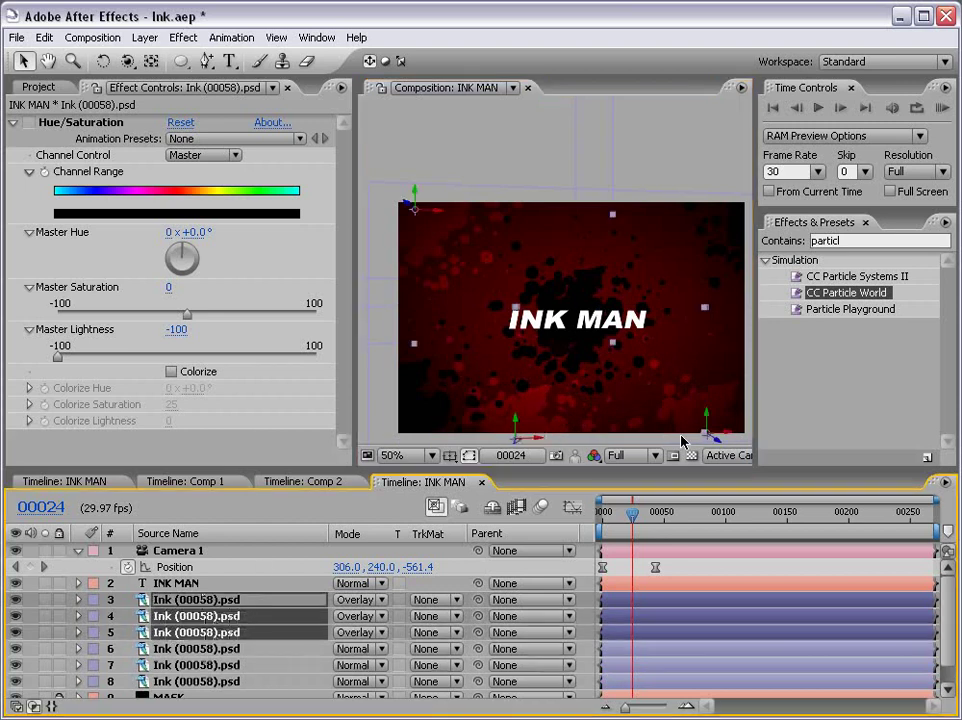
left_click_drag(716, 443, 707, 396)
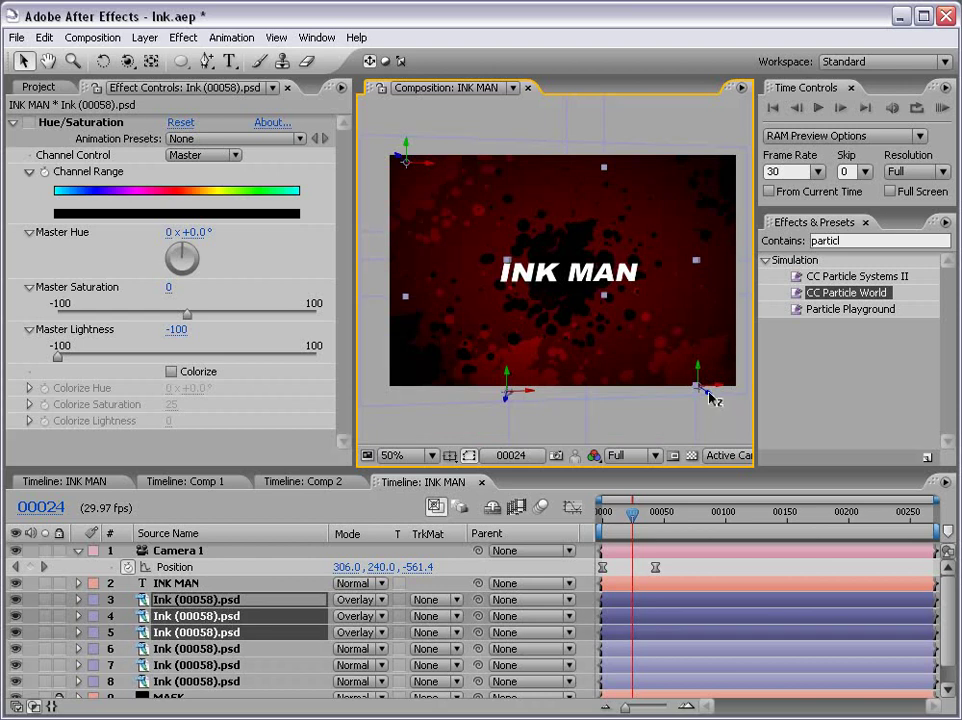
mouse_move(706, 398)
left_mouse_down()
mouse_move(580, 323)
mouse_move(596, 328)
left_mouse_up()
left_click(674, 600)
left_click(676, 618)
left_click(704, 549)
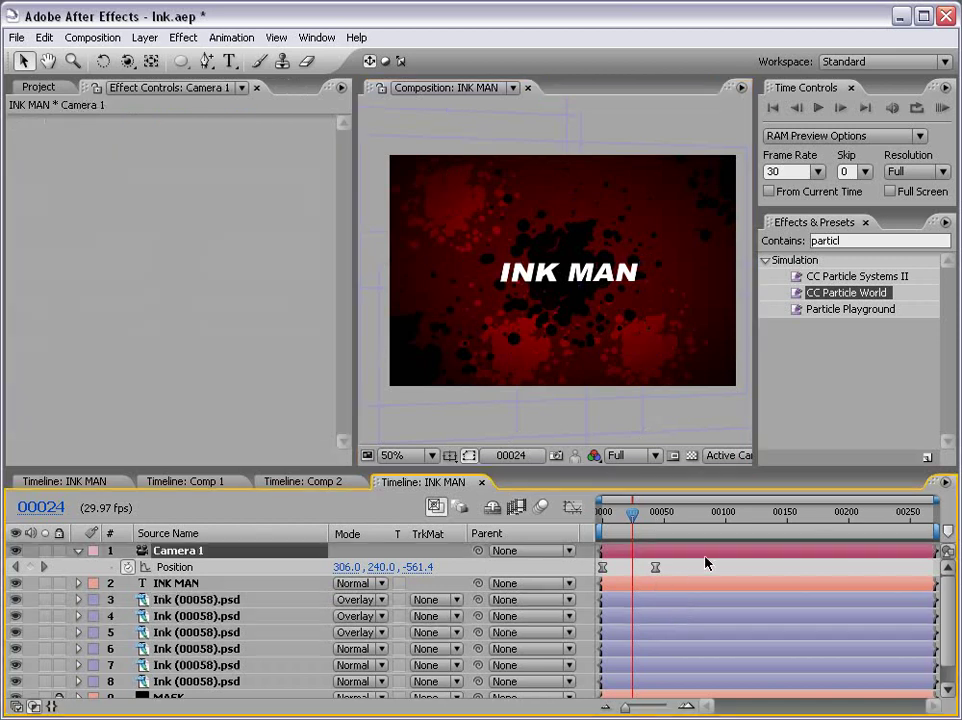
Scale the topmost Ink (00058).psd layer up uniformly to 137.9%
left_click(677, 600)
key("s")
left_click_drag(637, 272, 687, 236)
Shrink the lower-right red splatter on layer 4 and move it up to the right of the title
left_click(666, 632)
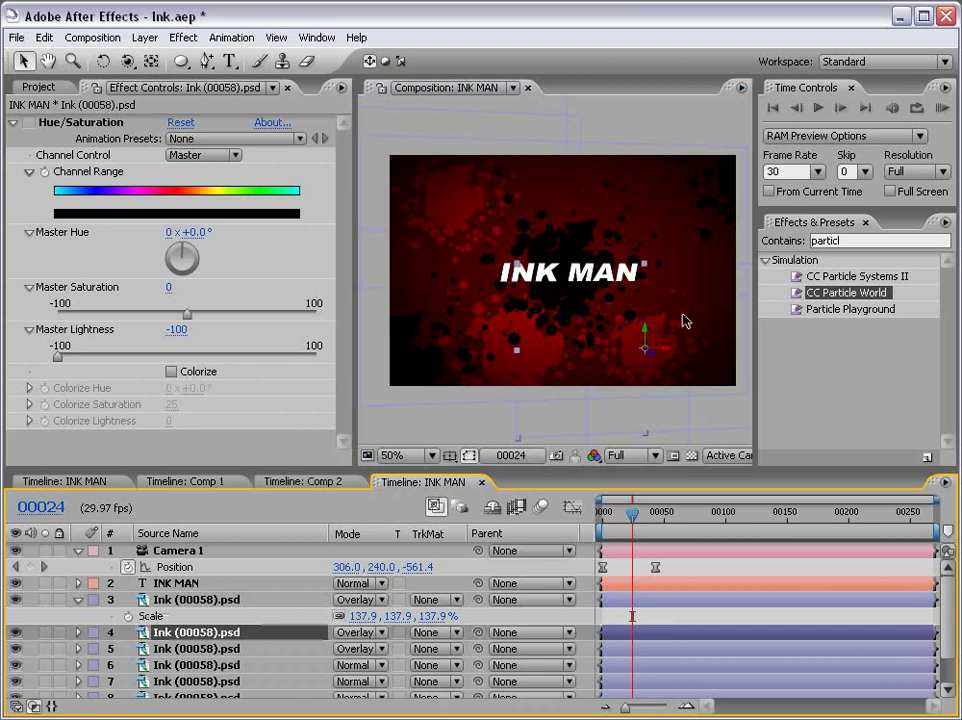
left_click_drag(517, 265, 520, 292)
left_click_drag(645, 337, 639, 171)
left_click(571, 318)
left_click(658, 633)
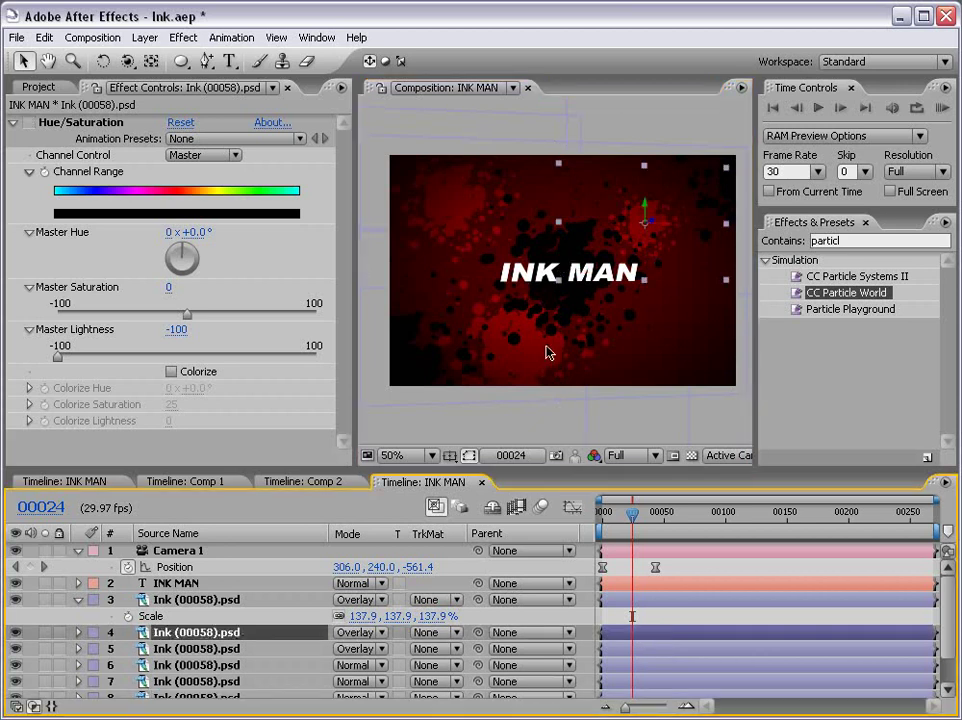
Shift the upper-left red splatter farther left and move the enlarged red splatter to the lower-right corner
left_click(624, 648)
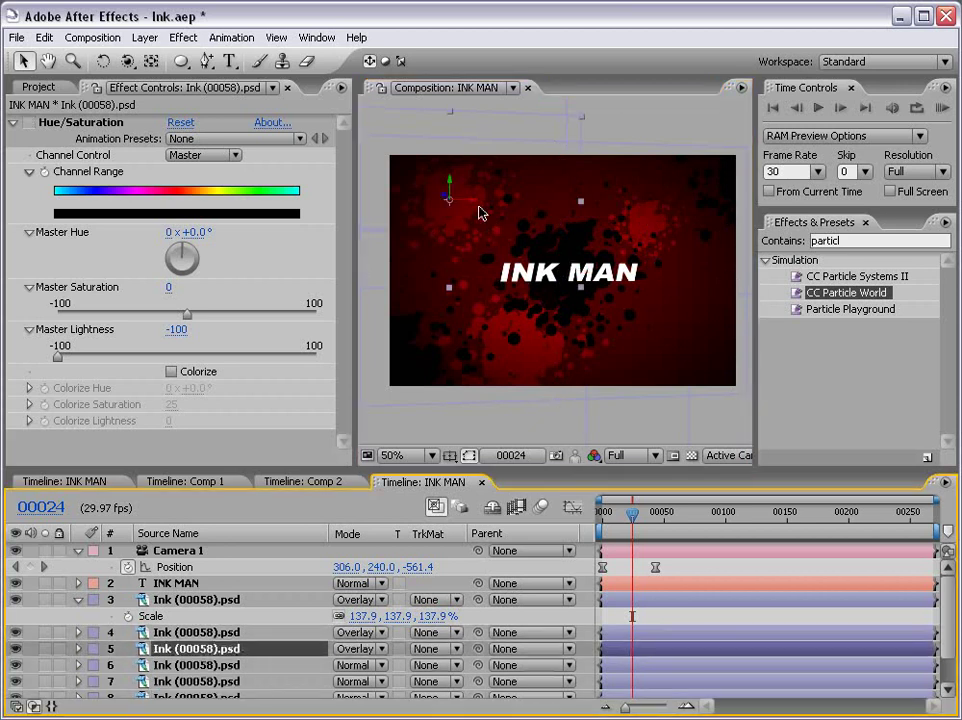
left_click_drag(470, 207, 505, 202)
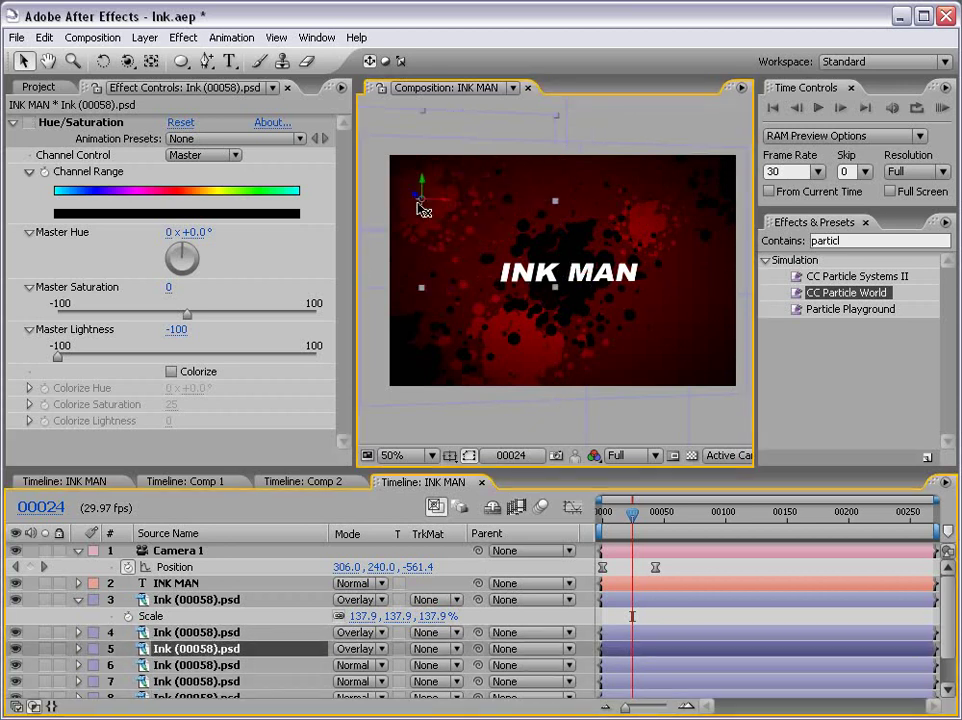
left_click(626, 633)
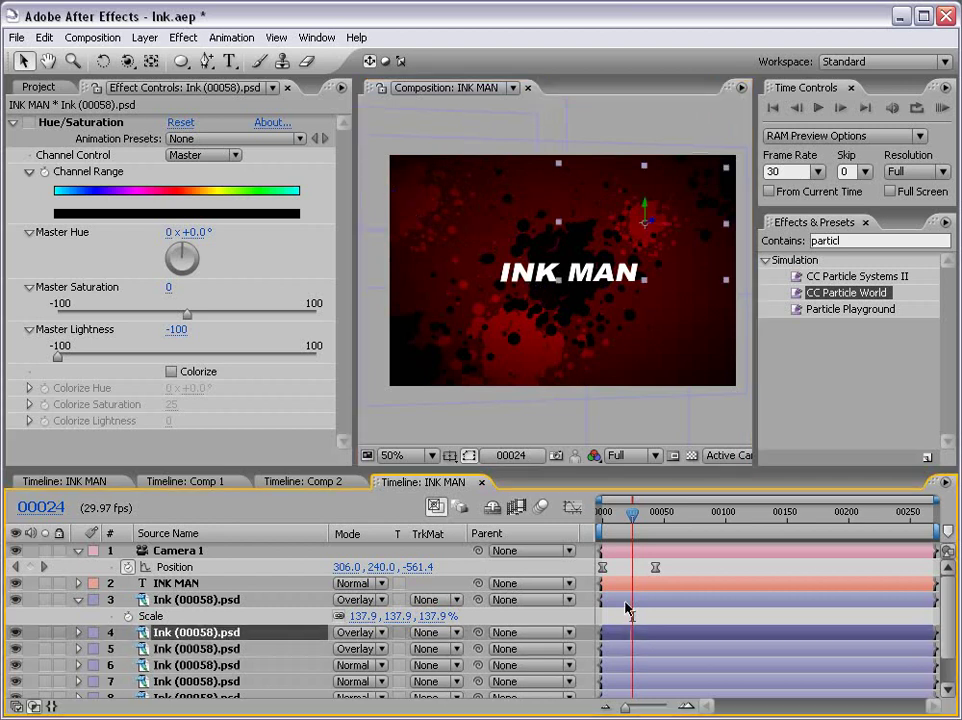
left_click(627, 600)
left_click_drag(540, 358, 673, 392)
Move the upper-right black splatter on layer 6 slightly left so its center lies inside the frame
left_click(617, 667)
key("comma")
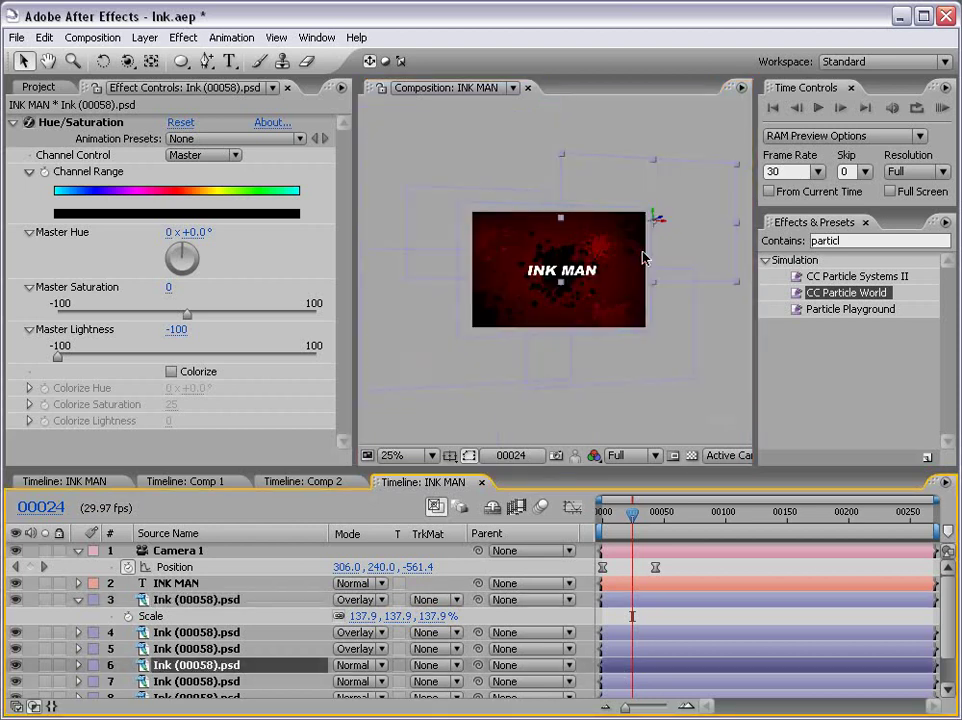
left_click_drag(667, 220, 651, 221)
key("period")
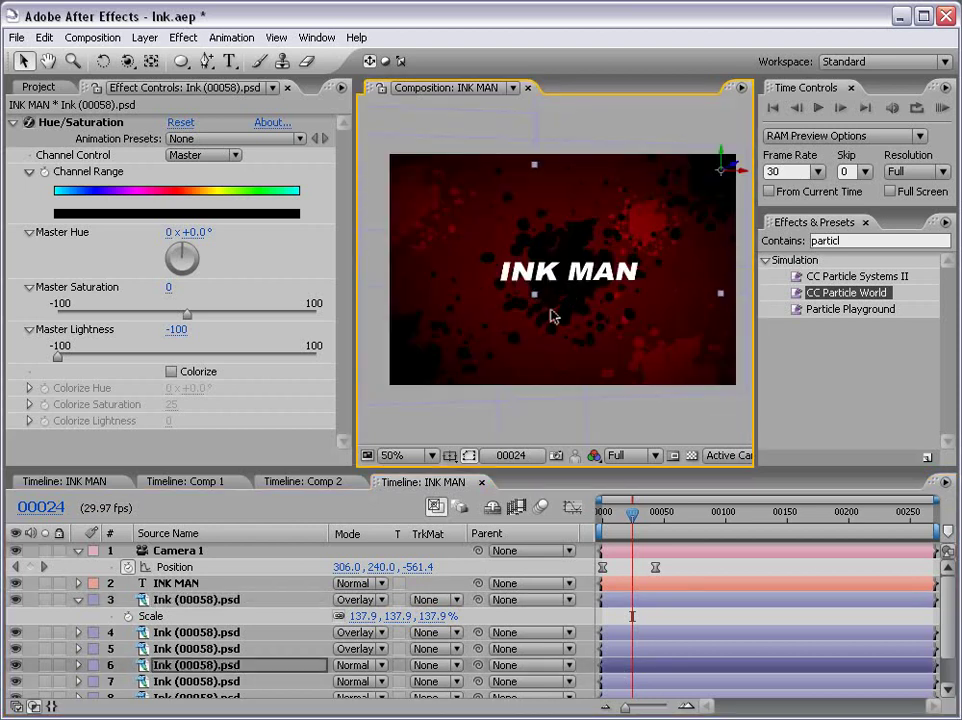
Preview the camera move across the rearranged black and red splatters
key("KP_0")
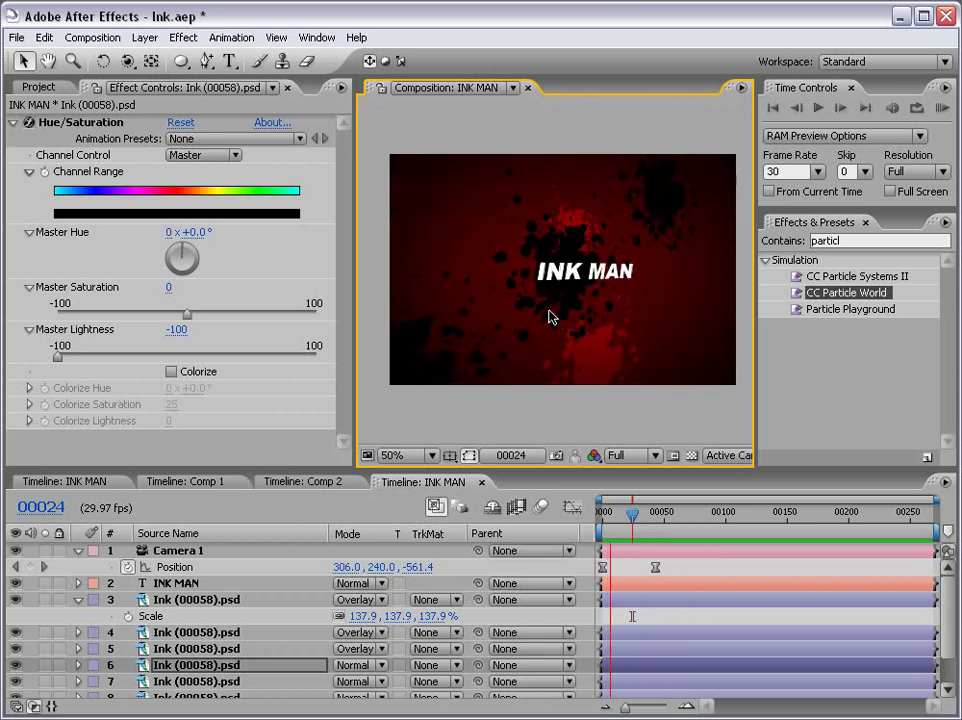
key("space")
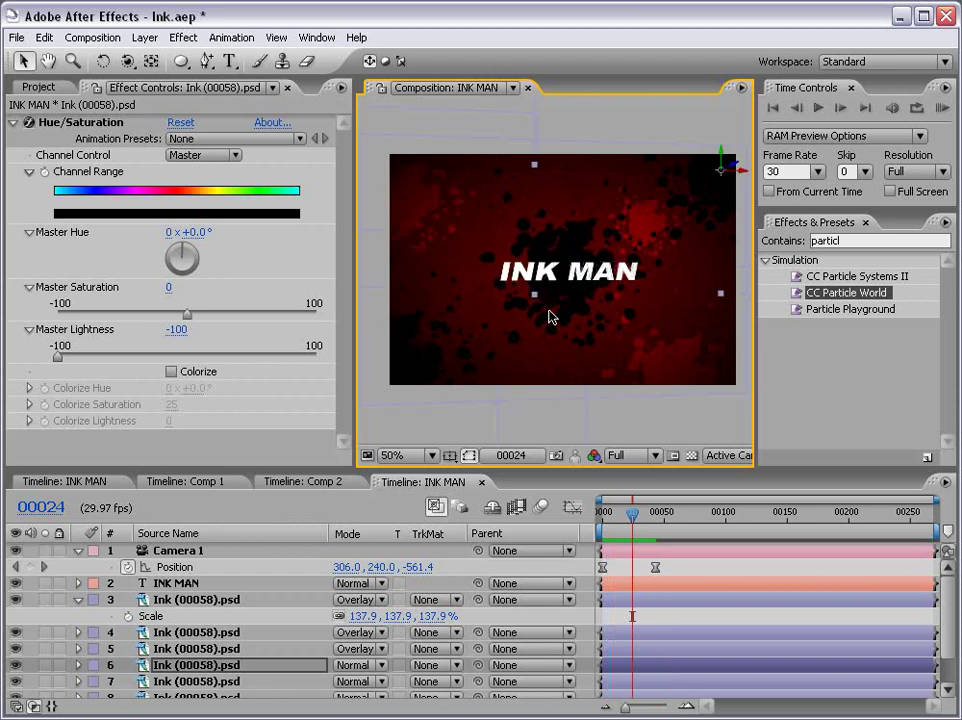
key("space")
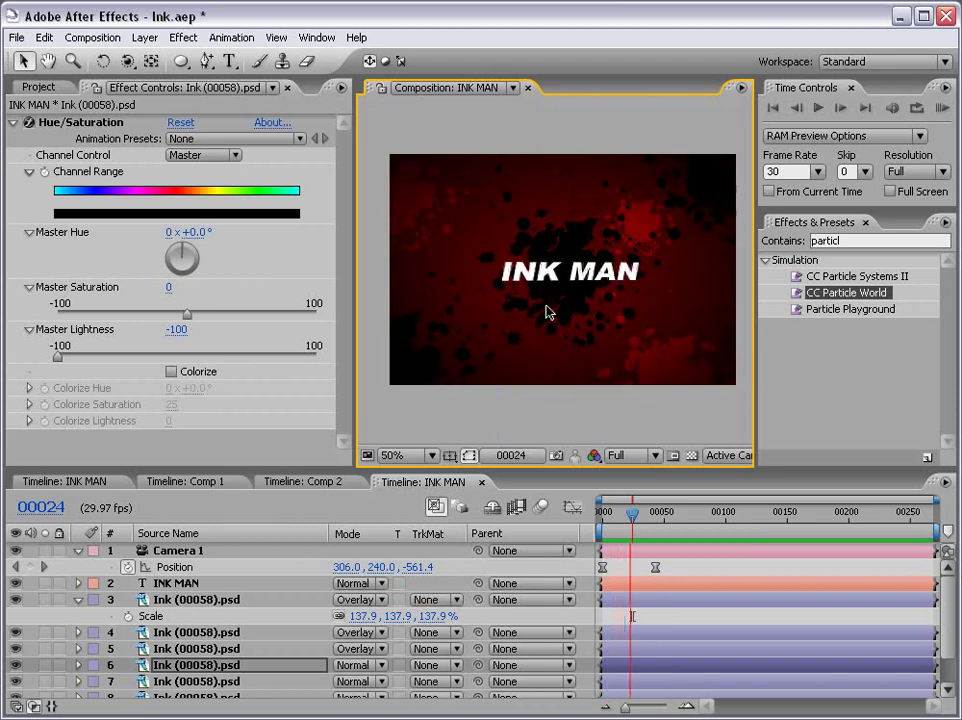
key("space")
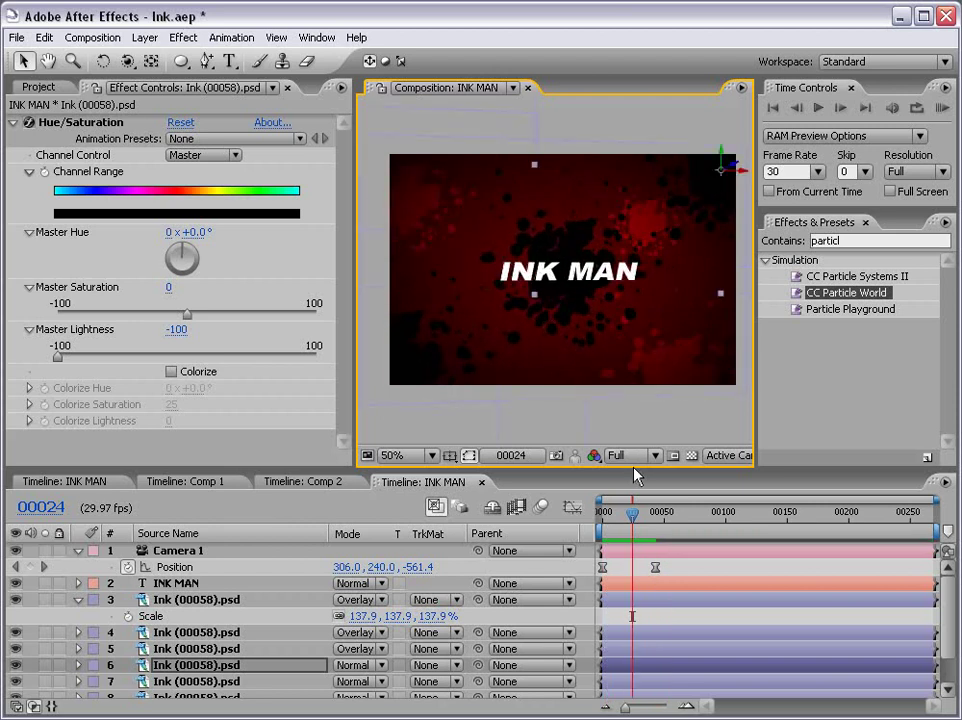
Rename each of the three red Overlay splatter layers, 3 to 5, as R
left_click_drag(644, 524, 668, 512)
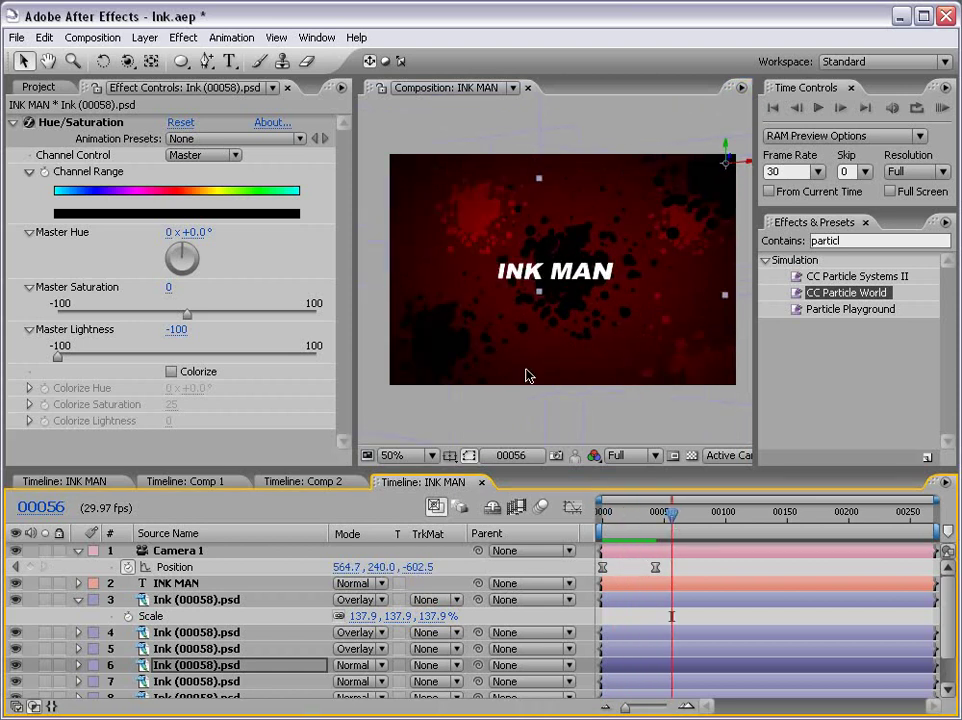
left_click(79, 600)
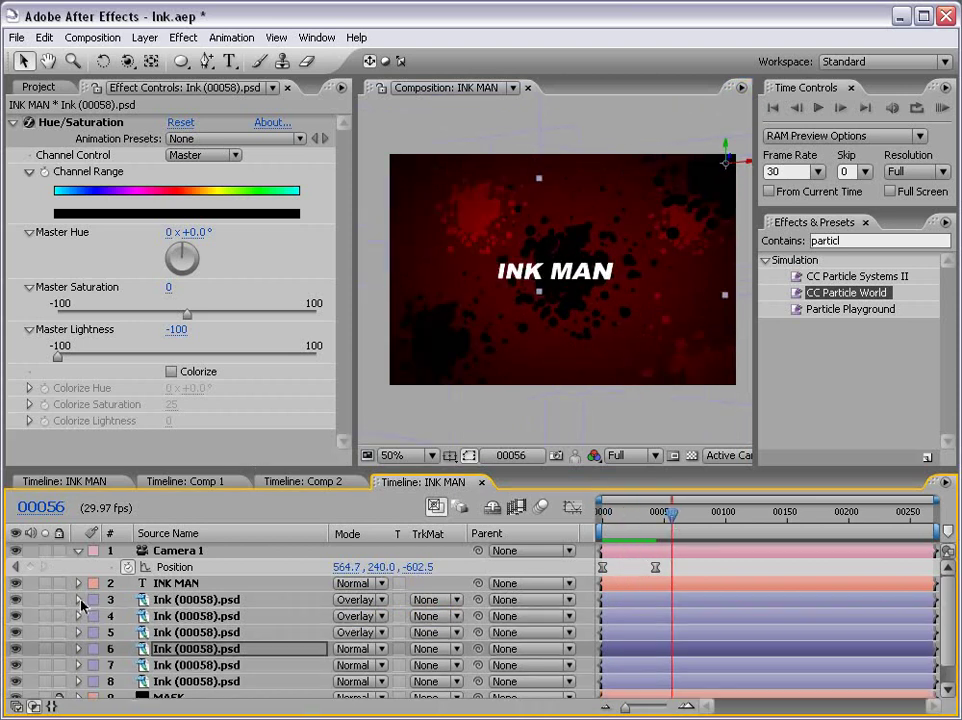
left_click(182, 634)
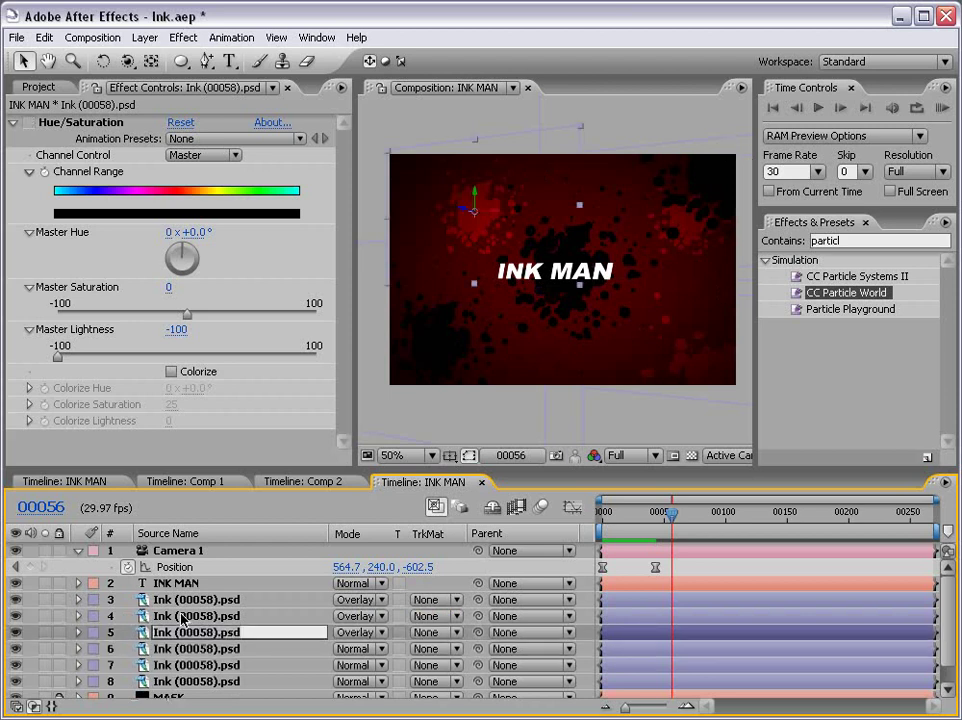
key("Return")
type("R")
left_click(190, 617)
key("Return")
type("R")
left_click(188, 600)
key("Return")
type("R")
Rename each of the three black splatter layers, 6 to 8, as B
left_click(186, 648)
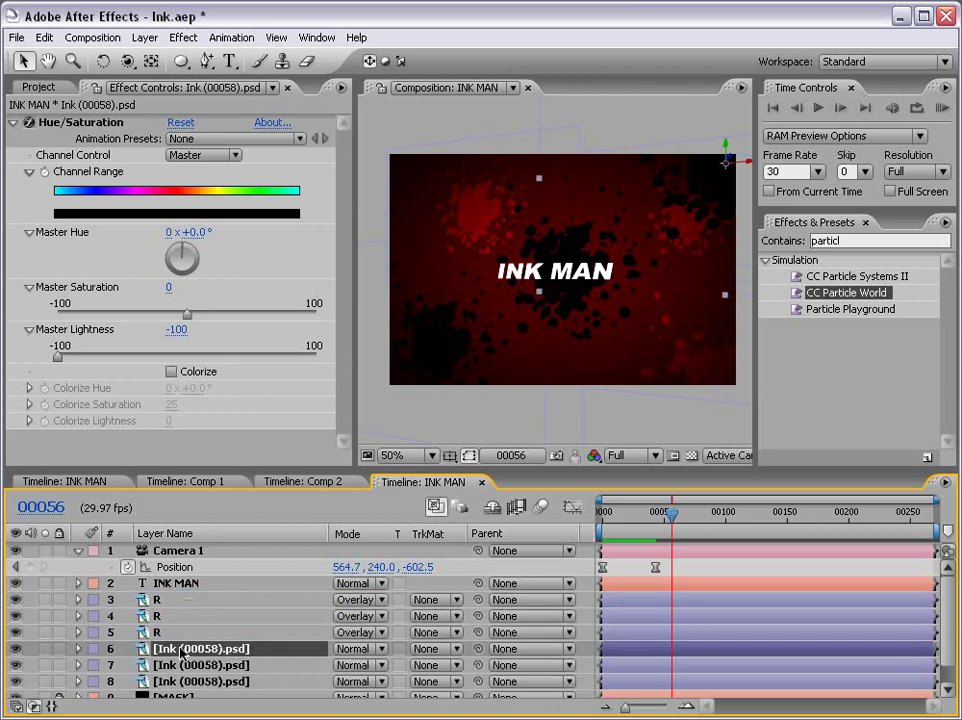
key("Return")
type("N")
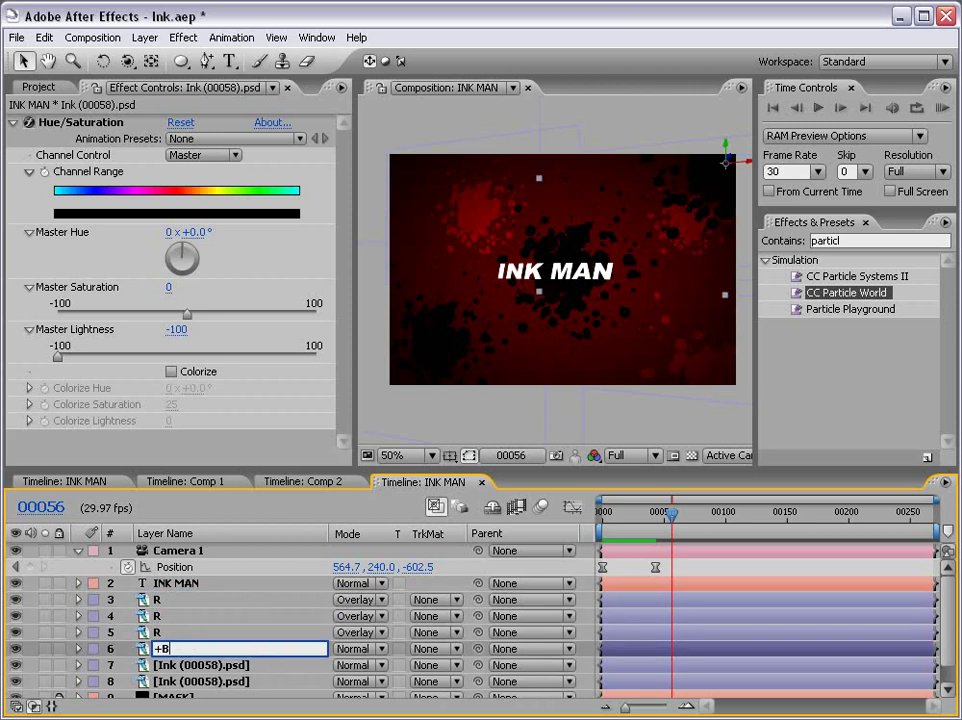
left_click(175, 666)
key("Return")
type("B")
left_click(175, 681)
key("Return")
type("B")
left_click(172, 665)
Duplicate the upper-right black splatter on layer 6 and move the copy down and left, centered just below the frame
left_click(164, 650)
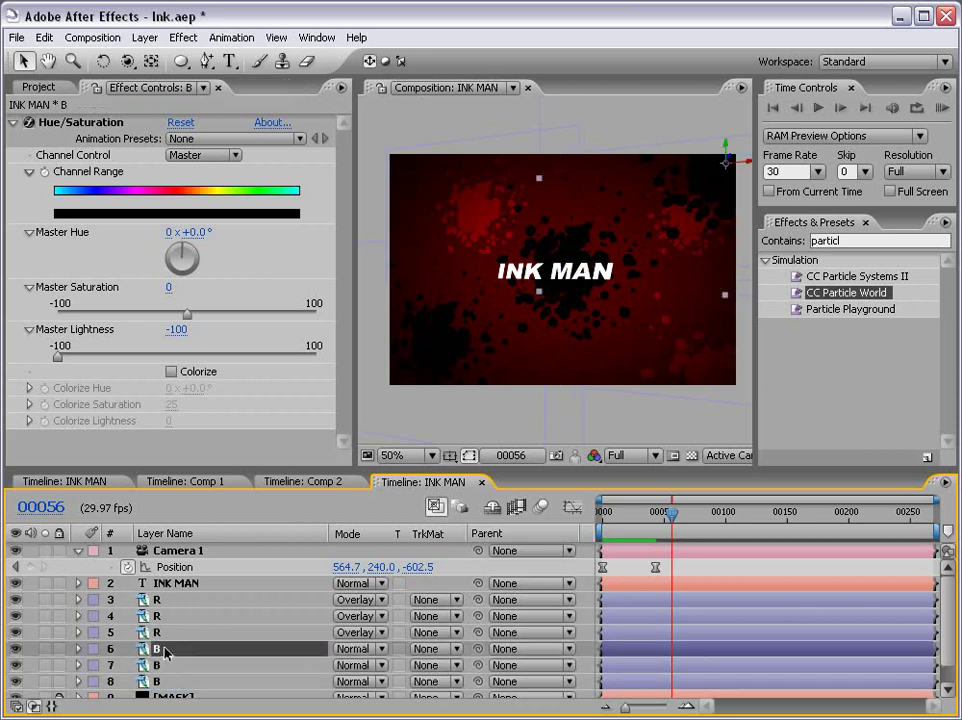
key("ctrl+d")
mouse_move(745, 165)
left_mouse_down()
mouse_move(573, 163)
mouse_move(575, 255)
mouse_move(539, 215)
mouse_move(427, 163)
mouse_move(471, 193)
mouse_move(466, 318)
left_mouse_up()
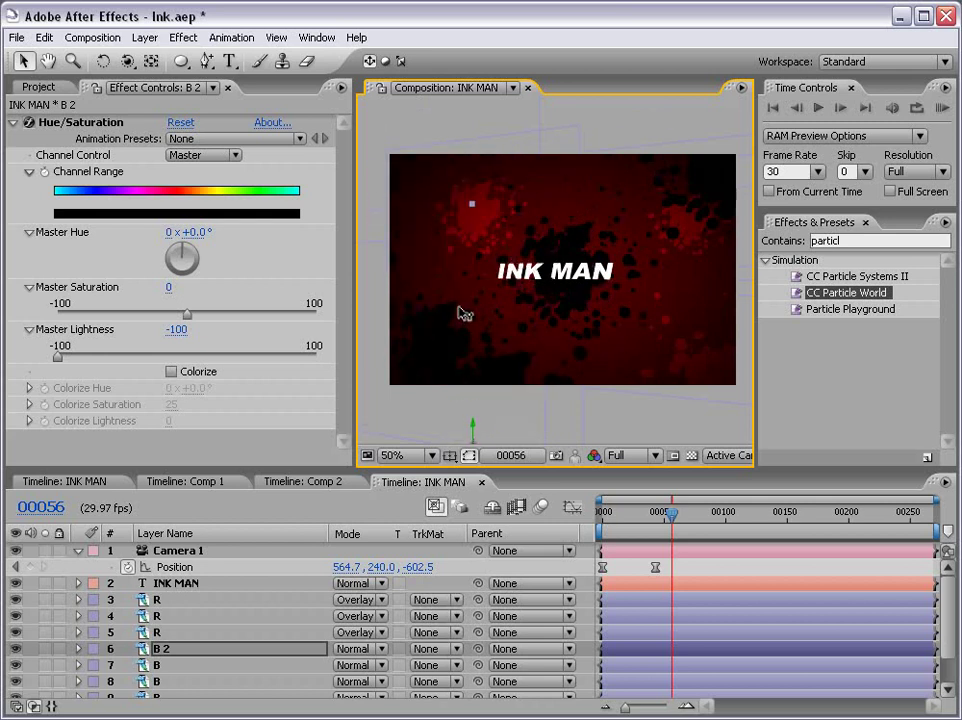
Duplicate the B 2 splatter at frame 30, move the copy above the frame's upper edge, and check it at an earlier frame
left_click_drag(670, 525, 638, 522)
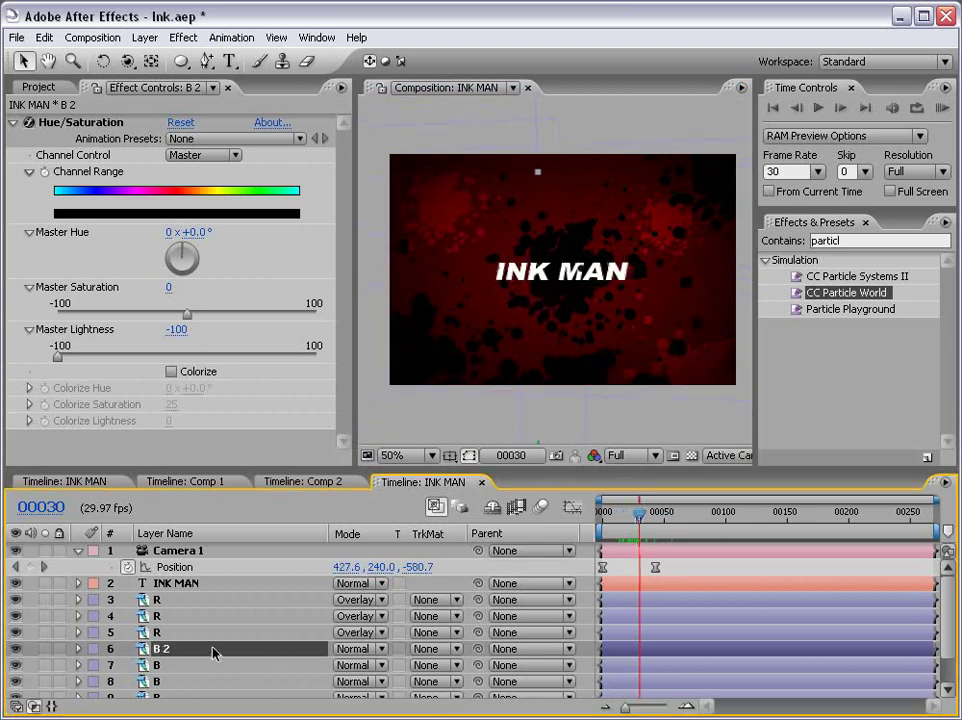
key("ctrl+d")
key("comma")
key("comma")
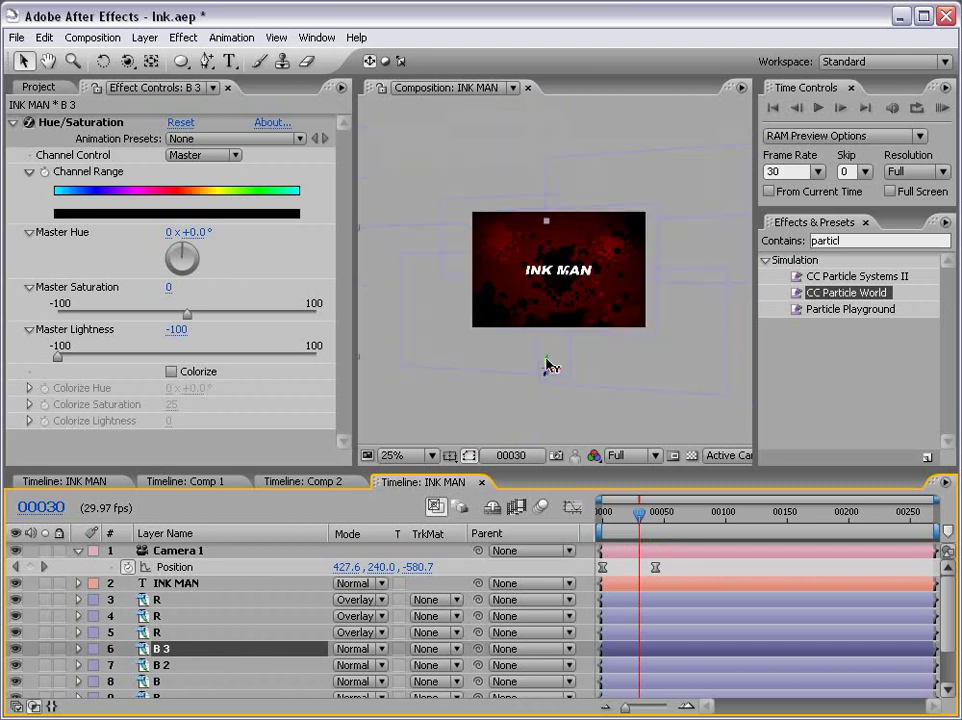
left_click_drag(546, 360, 520, 277)
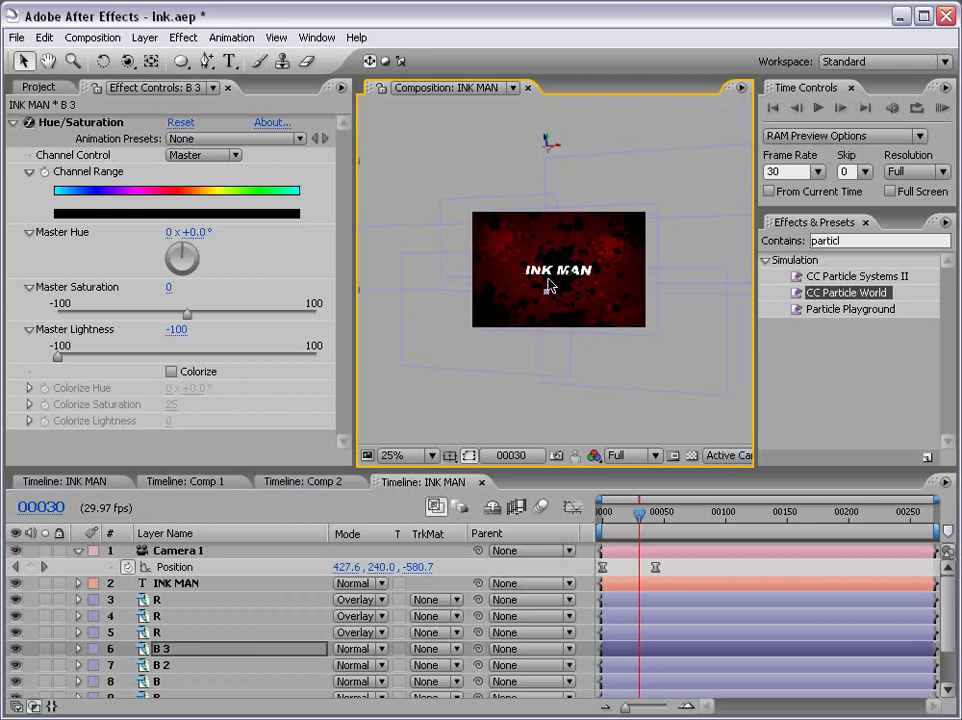
key("period")
key("period")
left_click_drag(643, 518, 608, 517)
key("period")
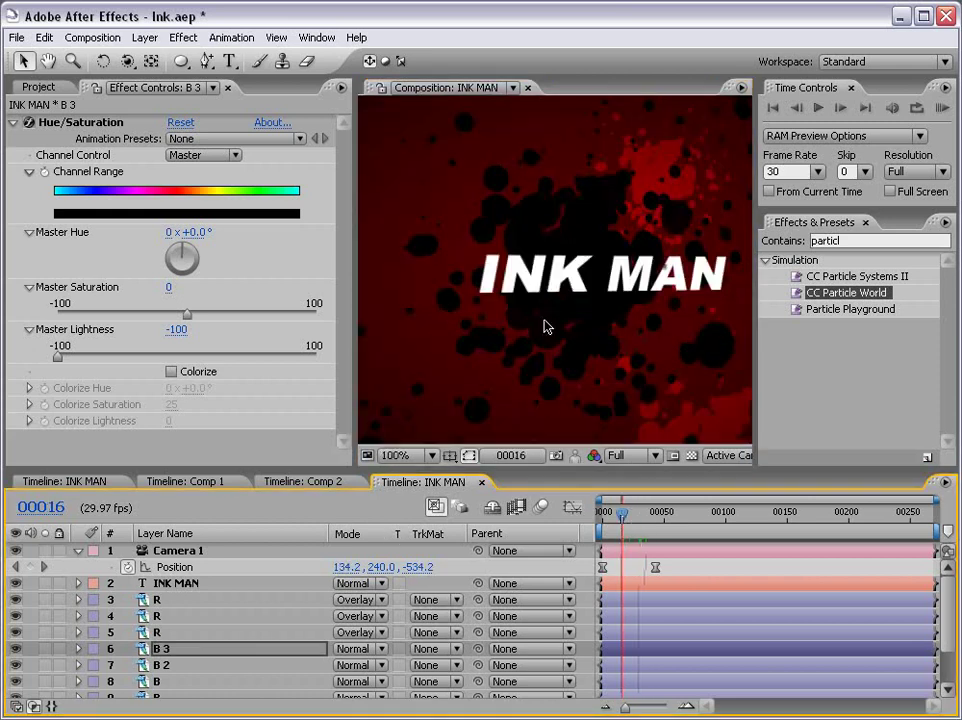
Turn on motion blur for the INK MAN text and all red and black splatter layers, 2 to 10
key("comma")
key("comma")
key("F4")
left_click_drag(470, 467, 445, 377)
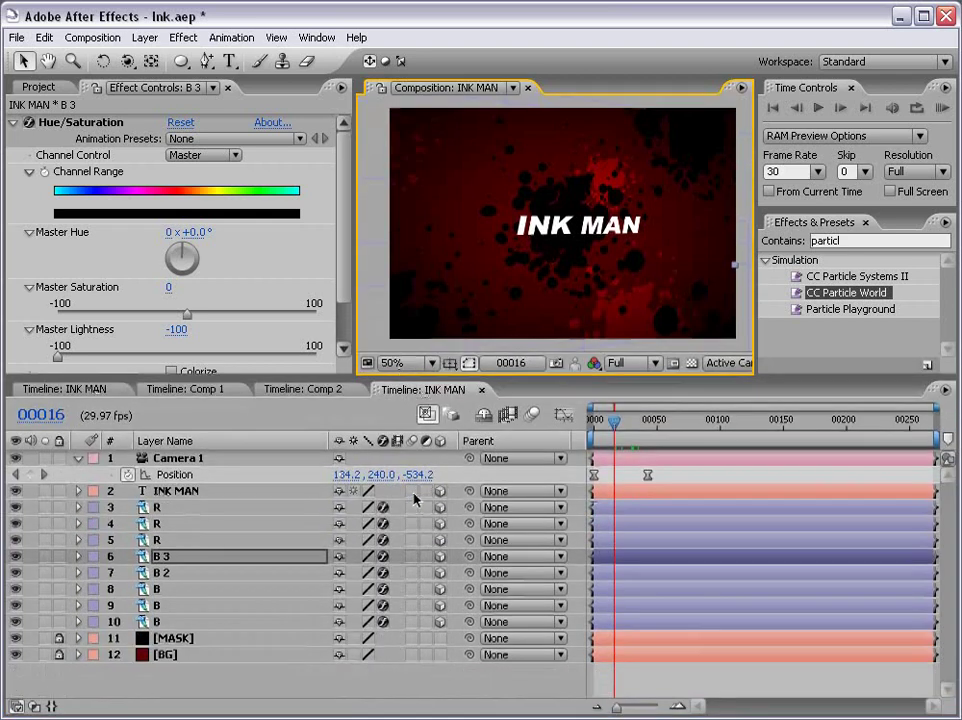
left_click_drag(413, 491, 410, 621)
left_click(405, 679)
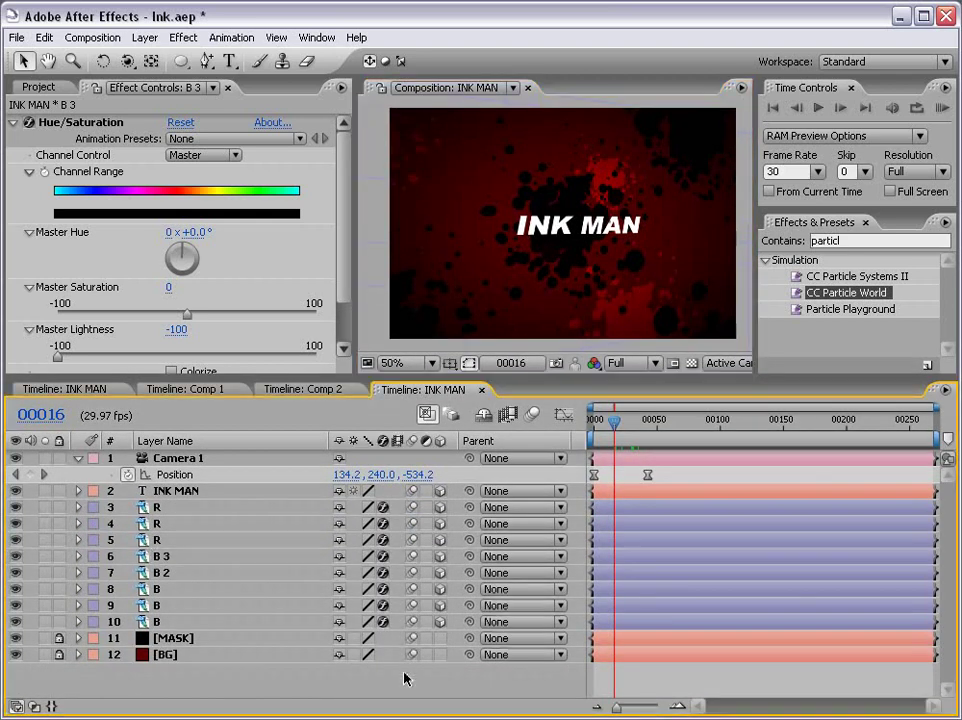
Preview the motion-blurred camera move in the enlarged composition view and save the project
left_click_drag(485, 377, 483, 436)
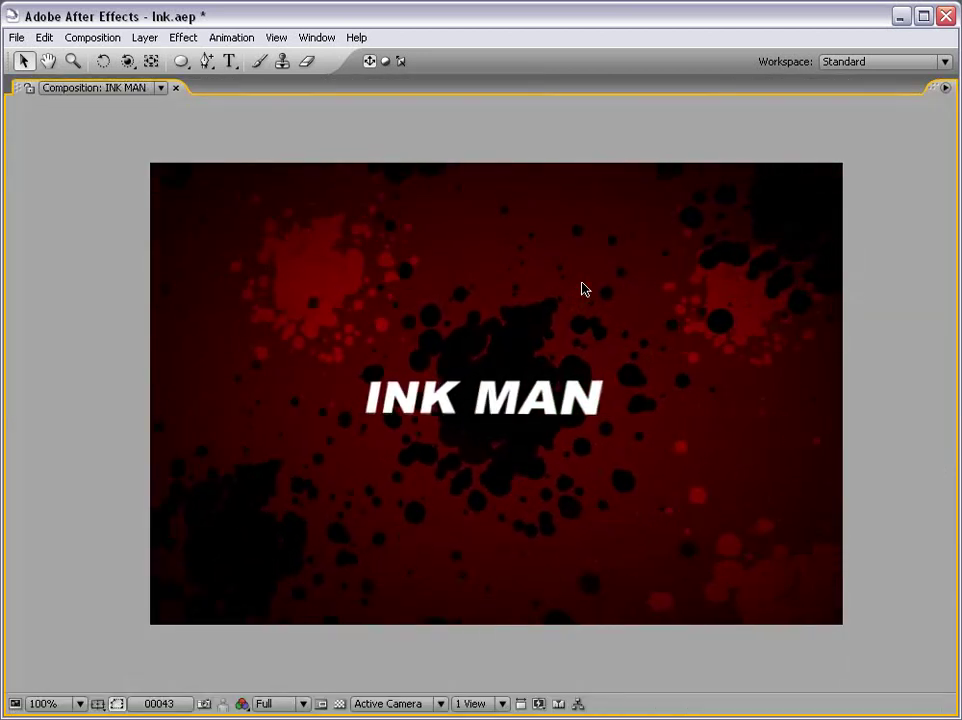
key("grave")
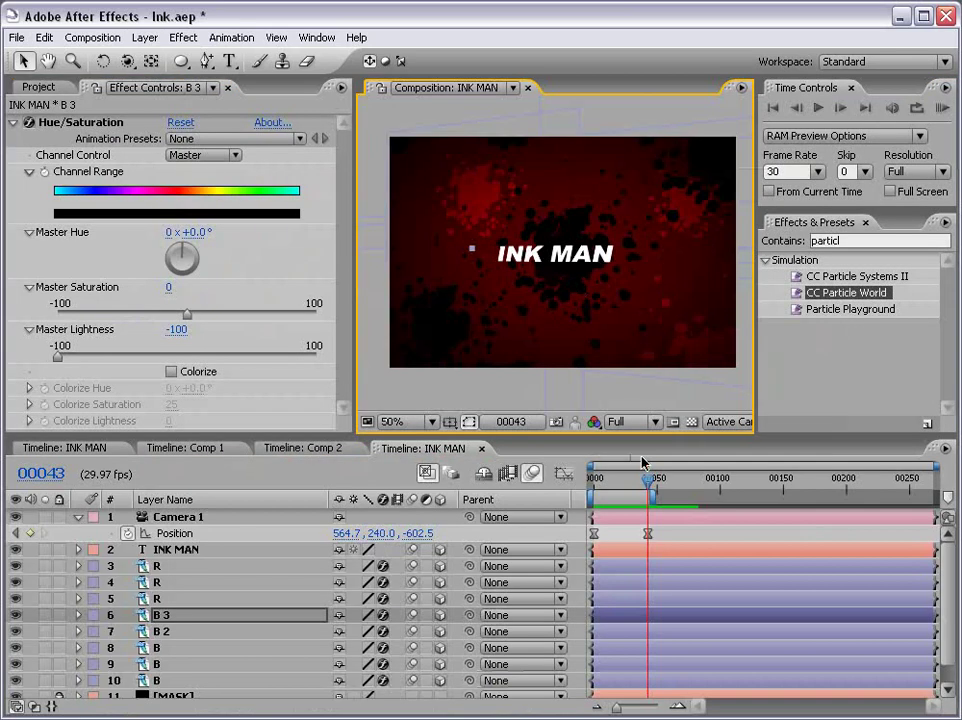
left_click(622, 482)
mouse_move(622, 482)
left_mouse_down()
mouse_move(603, 482)
mouse_move(622, 482)
left_mouse_up()
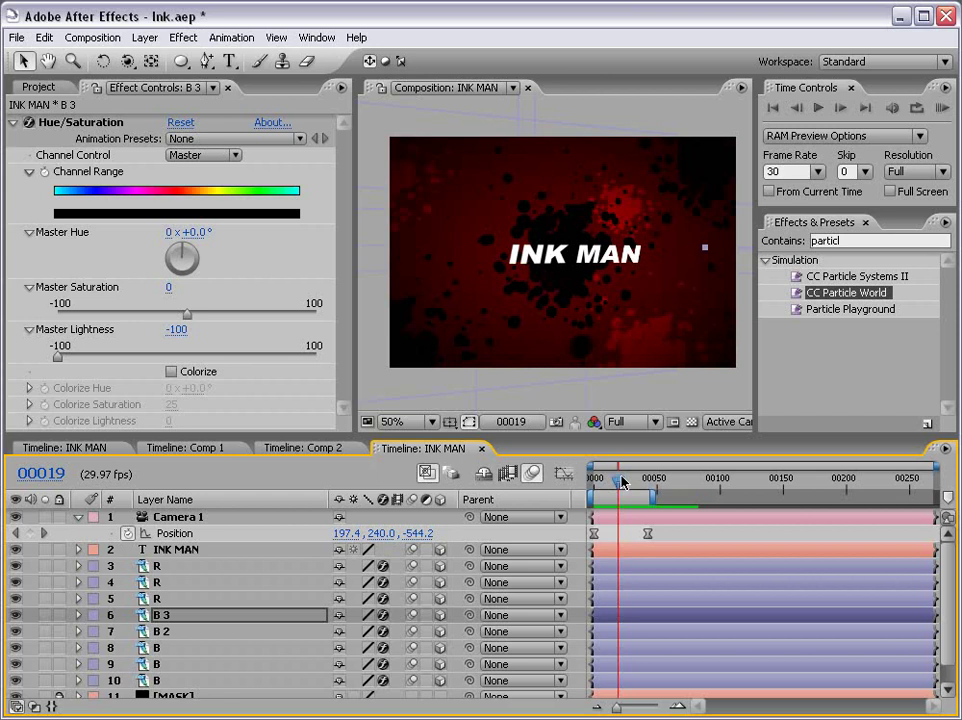
key("grave")
key("slash")
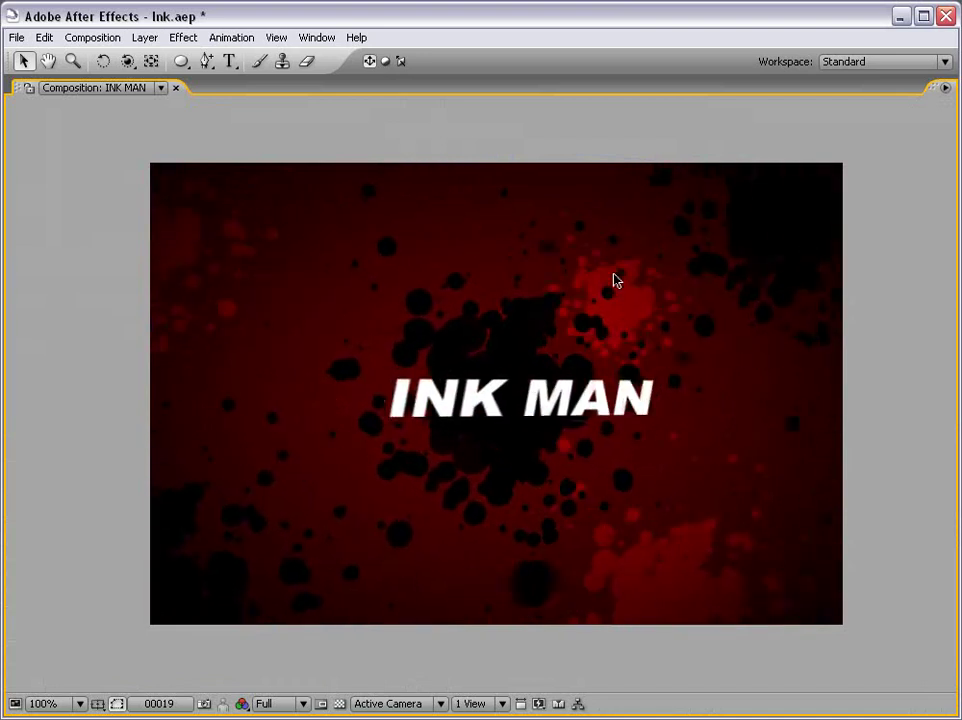
key("grave")
key("comma")
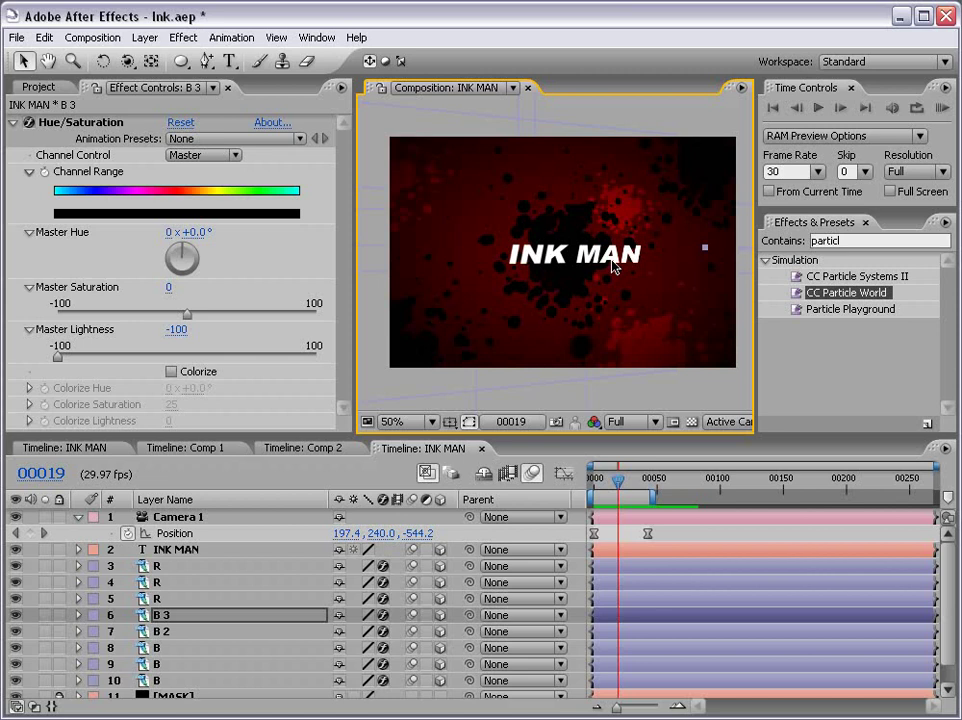
key("ctrl+s")
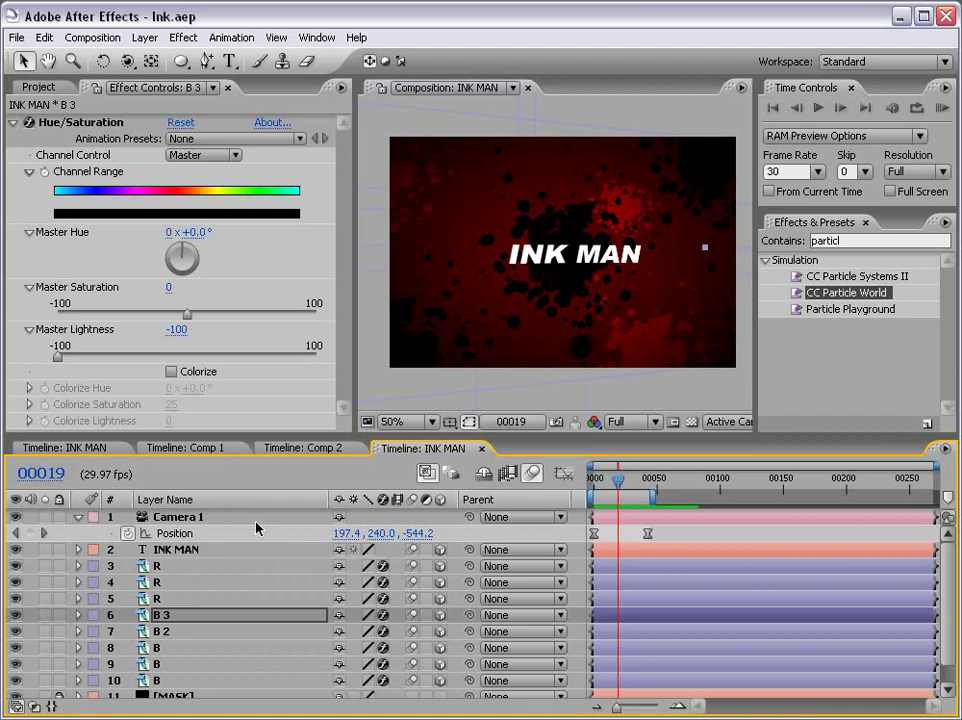
Open Comp 1 and review its ink drop animation up to frame 9
left_click(192, 449)
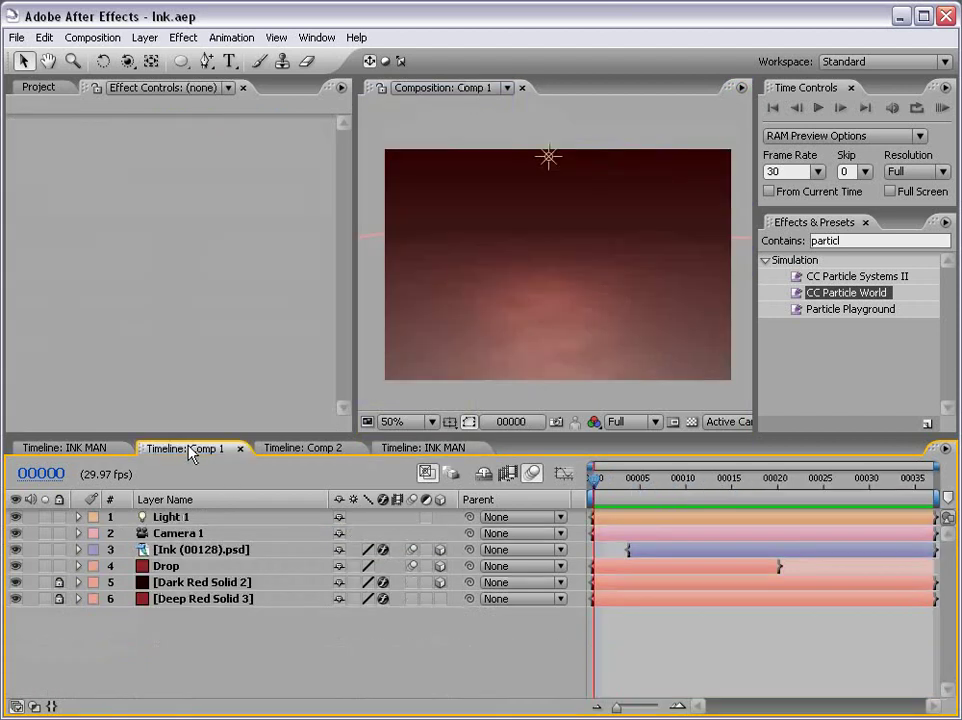
key("KP_0")
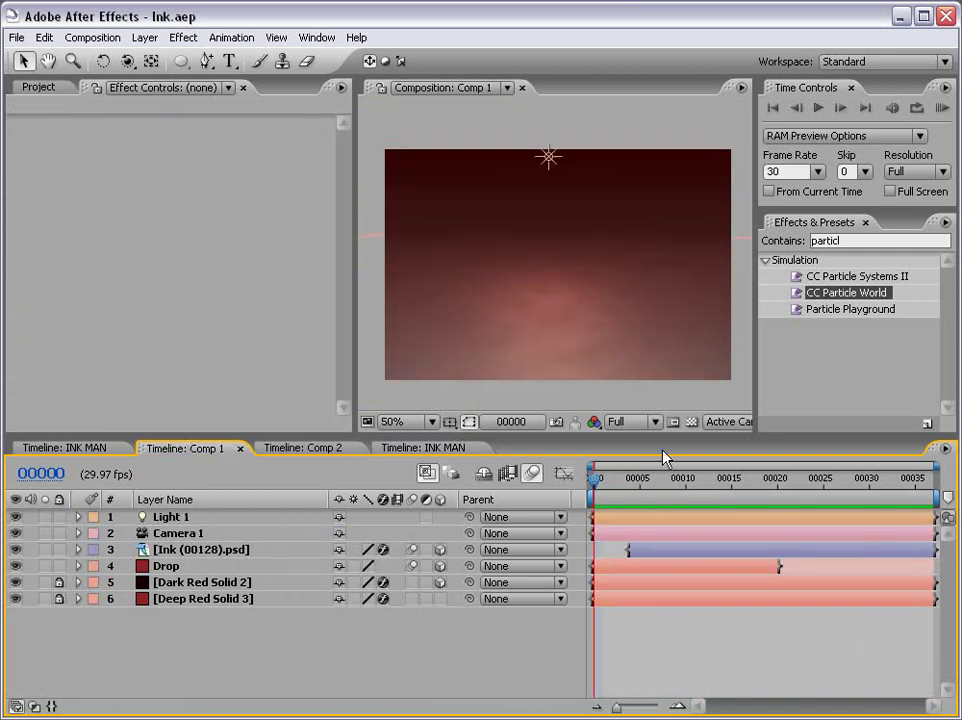
mouse_move(675, 480)
left_mouse_down()
mouse_move(760, 487)
mouse_move(756, 496)
mouse_move(677, 490)
left_mouse_up()
Create the new composition Comp 3 with the NTSC DV preset, 720 x 480, 29.97 fps and 269 frames
left_click(92, 37)
left_click(70, 58)
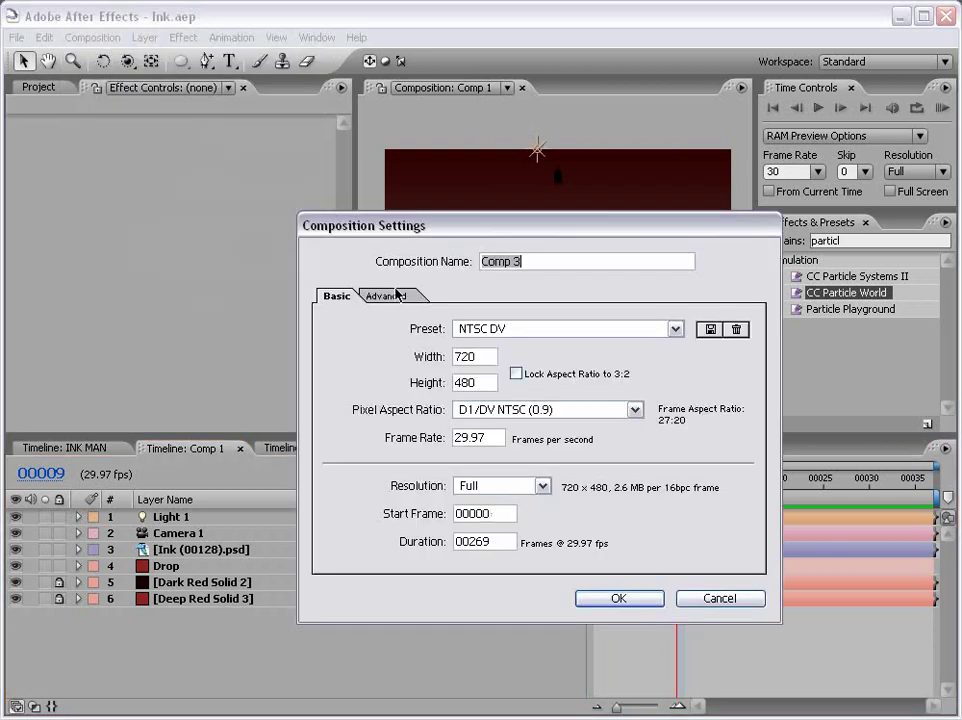
left_click(627, 599)
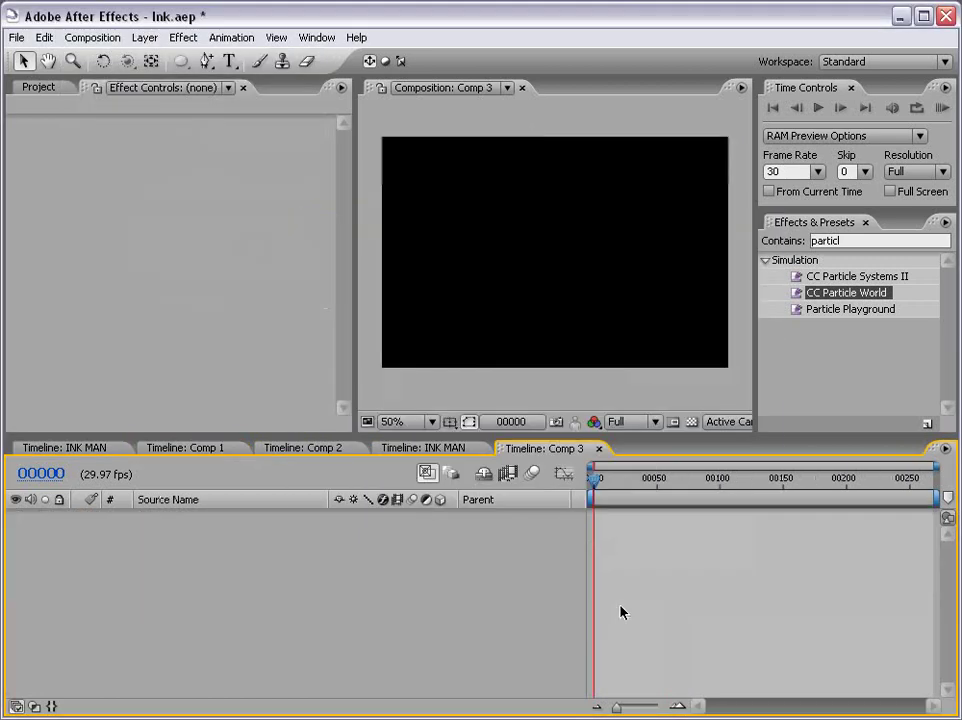
Add a comp-sized mid-gray solid in color 757575 to Comp 3 as the background
left_click(144, 37)
mouse_move(155, 60)
left_click(419, 79)
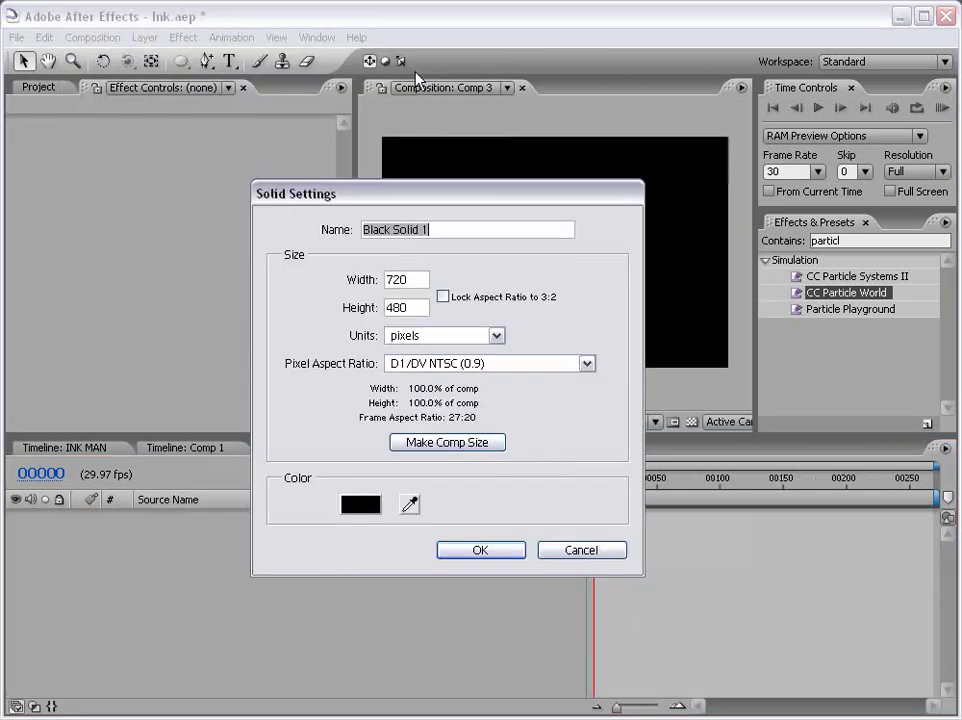
left_click(372, 498)
left_click(271, 446)
left_click(699, 302)
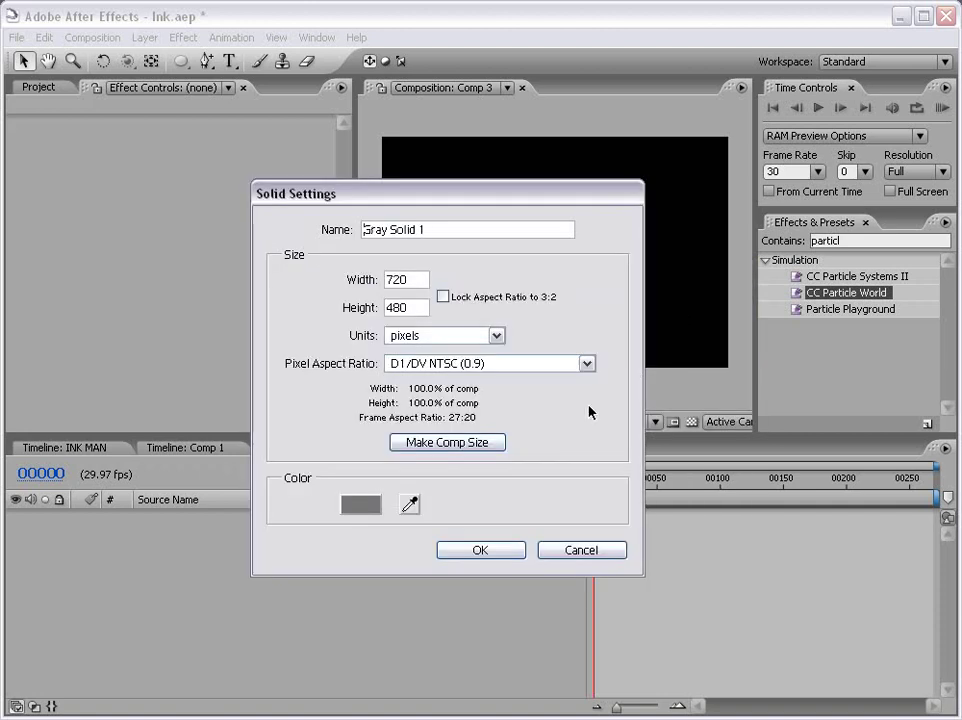
left_click(481, 548)
left_click(481, 550)
Add a 720 x 480 black solid above the gray solid
left_click(145, 37)
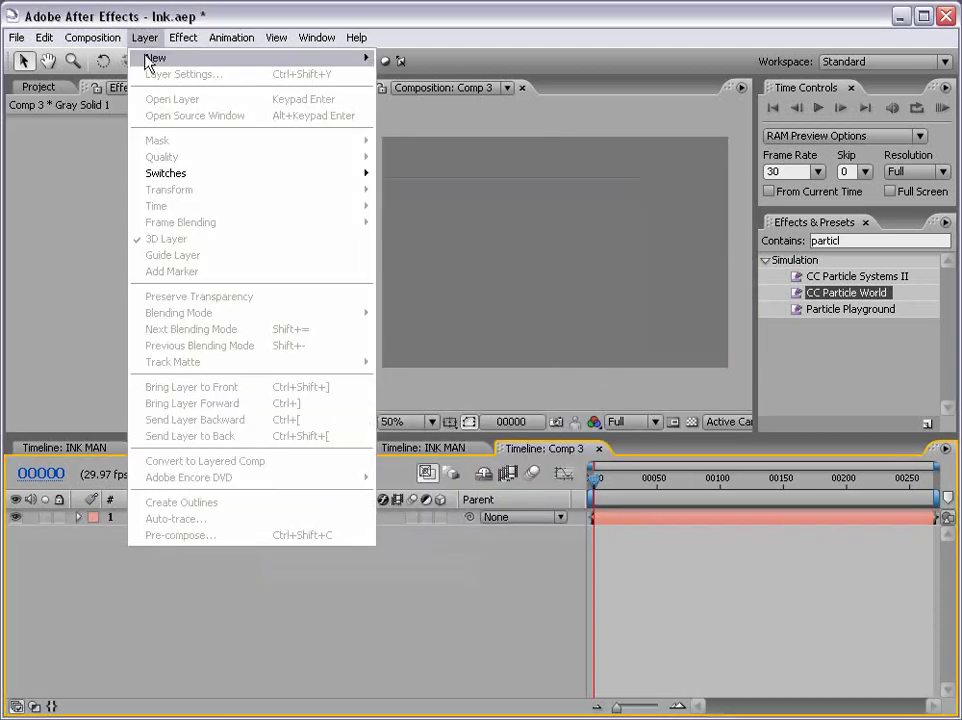
mouse_move(161, 56)
left_click(408, 73)
left_click(367, 519)
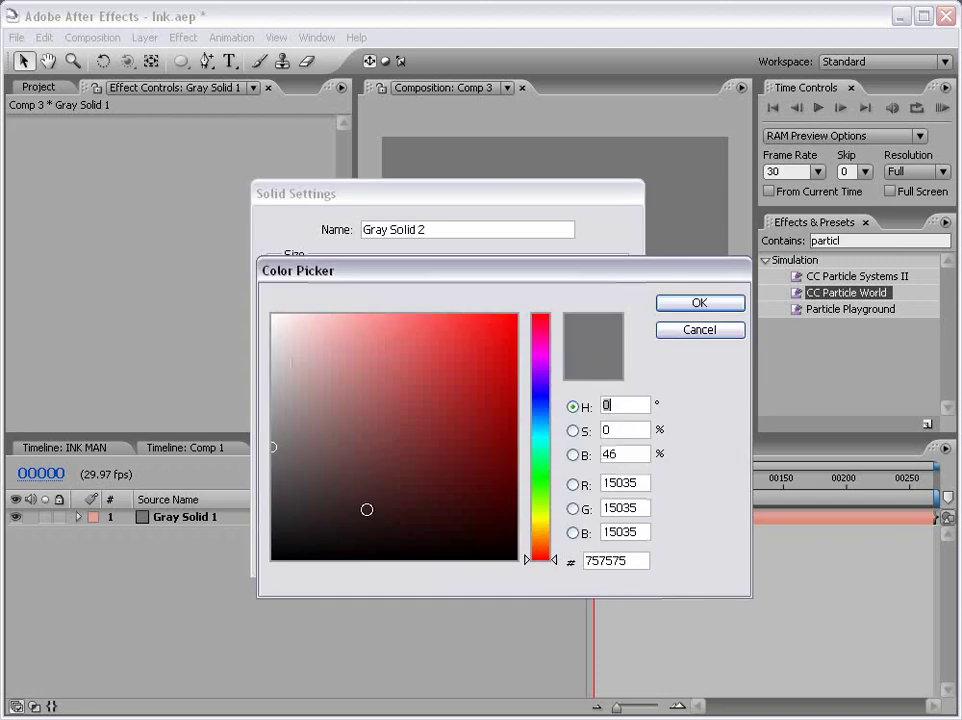
left_click_drag(367, 519, 601, 586)
left_click(700, 303)
left_click(480, 550)
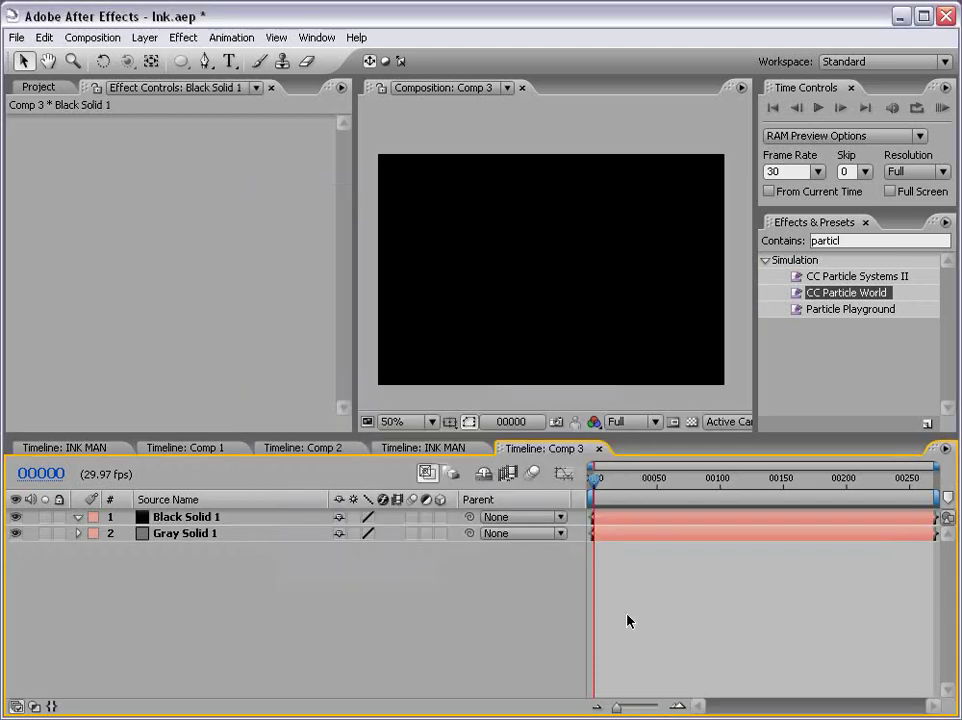
Draw a closed teardrop mask on the black solid with the Pen tool, pointed at the top and rounded at the bottom
left_click(612, 517)
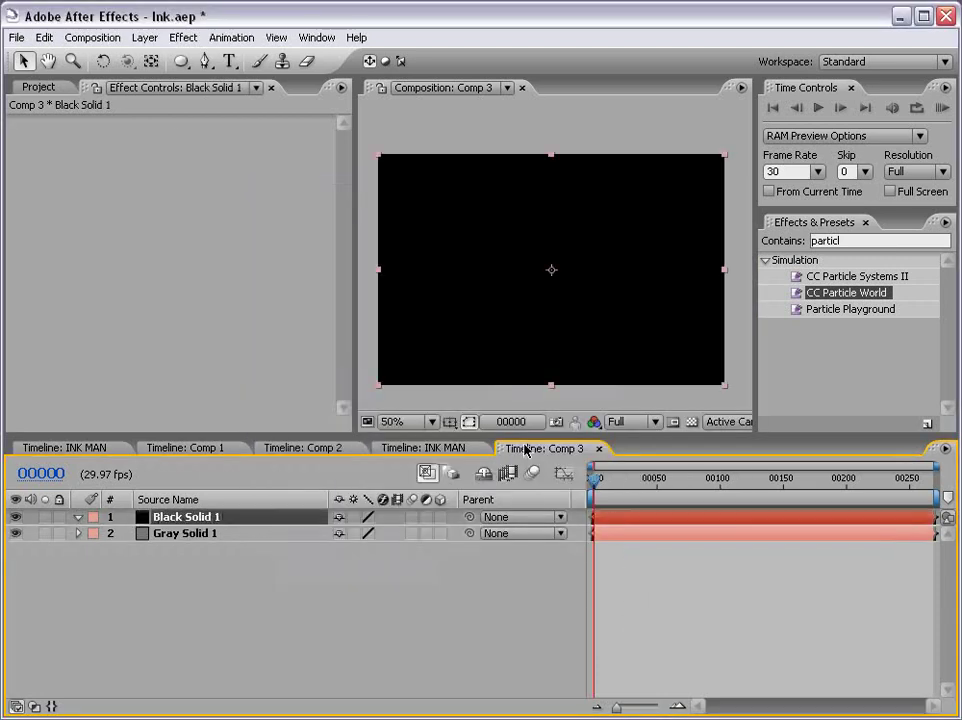
left_click(205, 60)
left_click(554, 214)
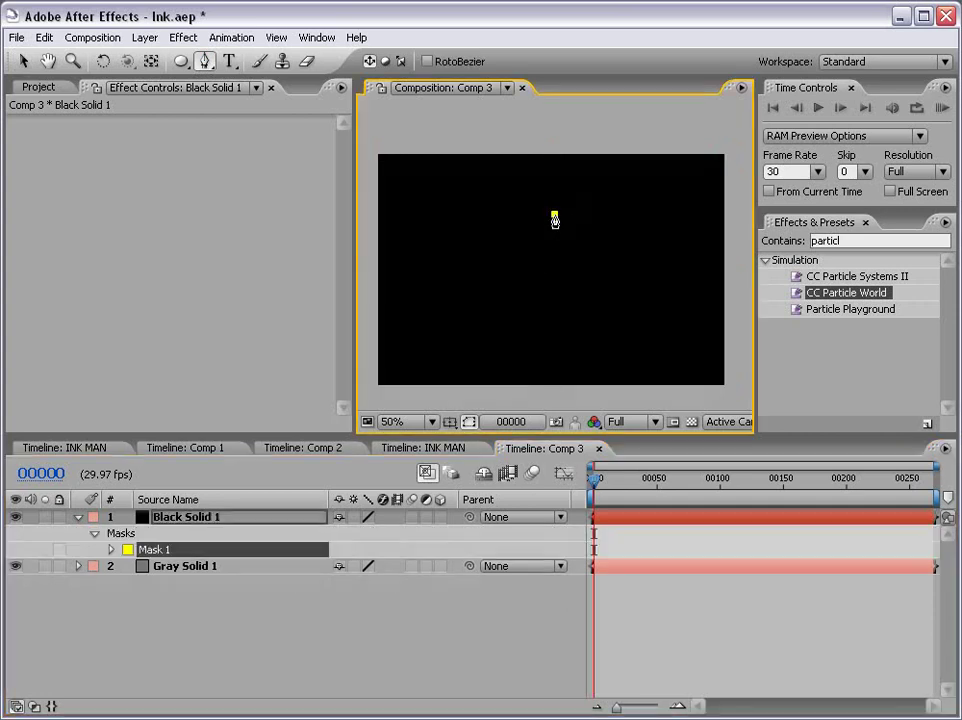
left_click_drag(538, 263, 578, 249)
left_click(554, 215)
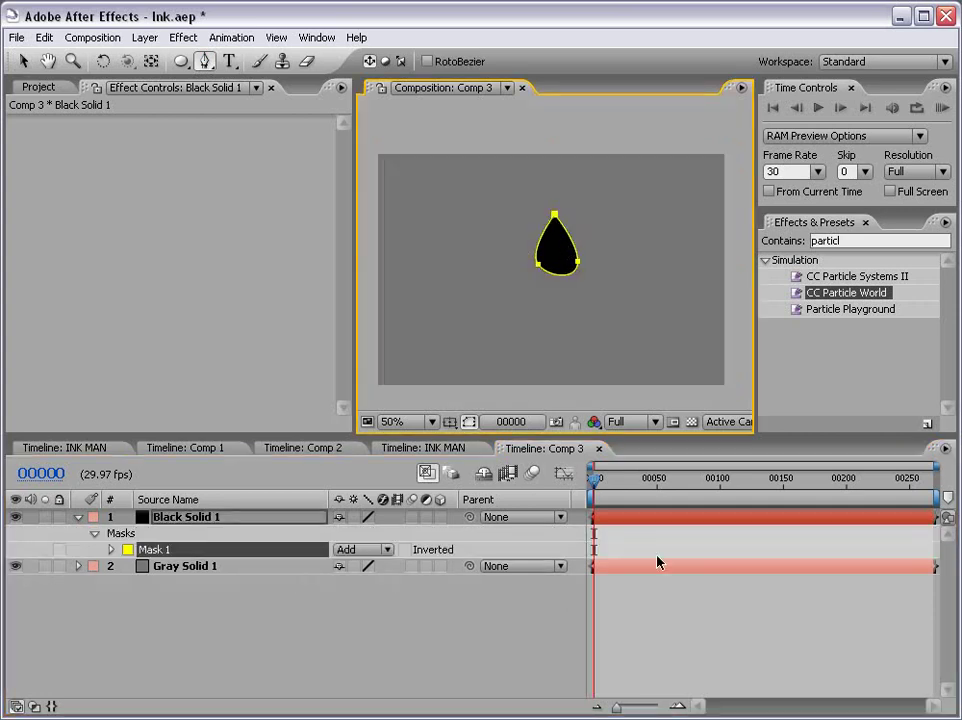
left_click(657, 617)
left_click(624, 519)
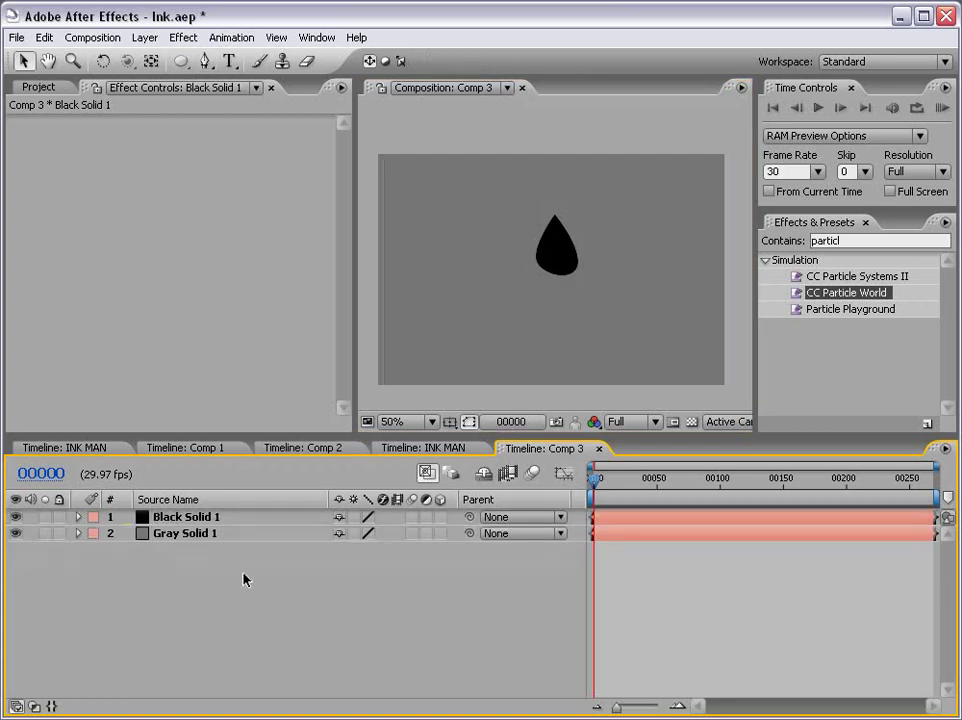
Scale the black drop layer down to about a third of its size and make both solids 3D layers
left_click(187, 516)
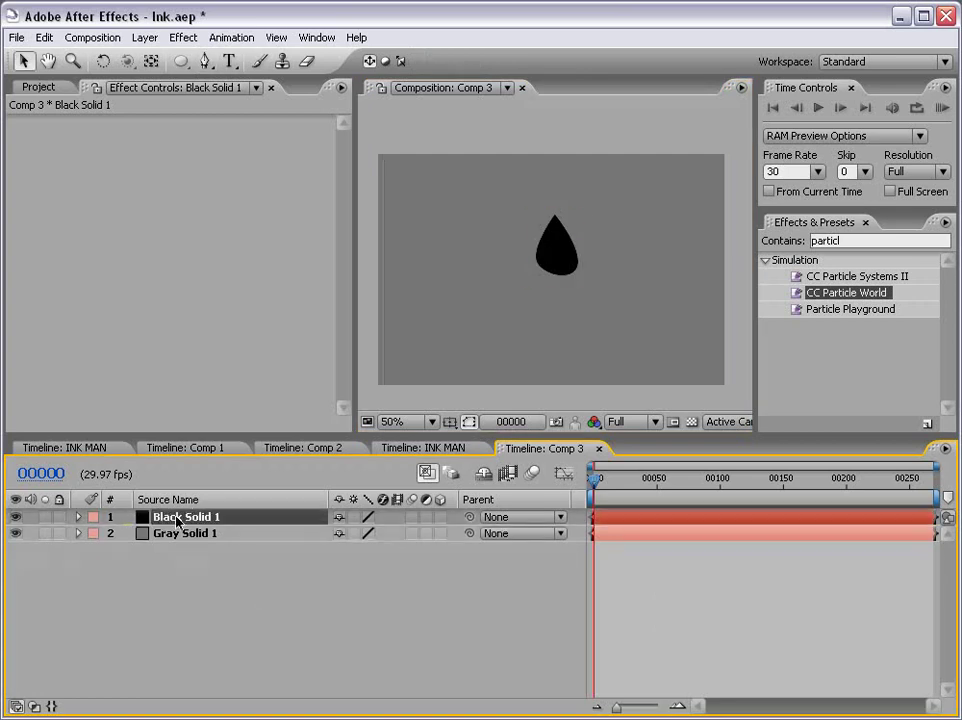
left_click_drag(579, 219, 560, 230)
left_click(447, 594)
left_click_drag(440, 517, 441, 534)
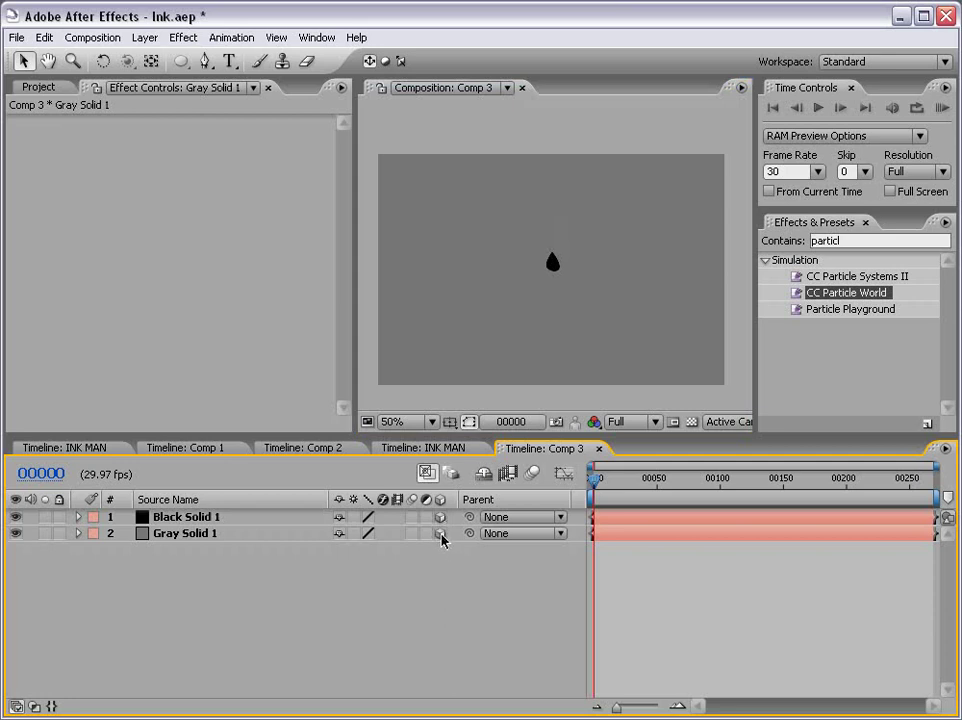
Rename the gray solid layer to FLoor
left_click(400, 295)
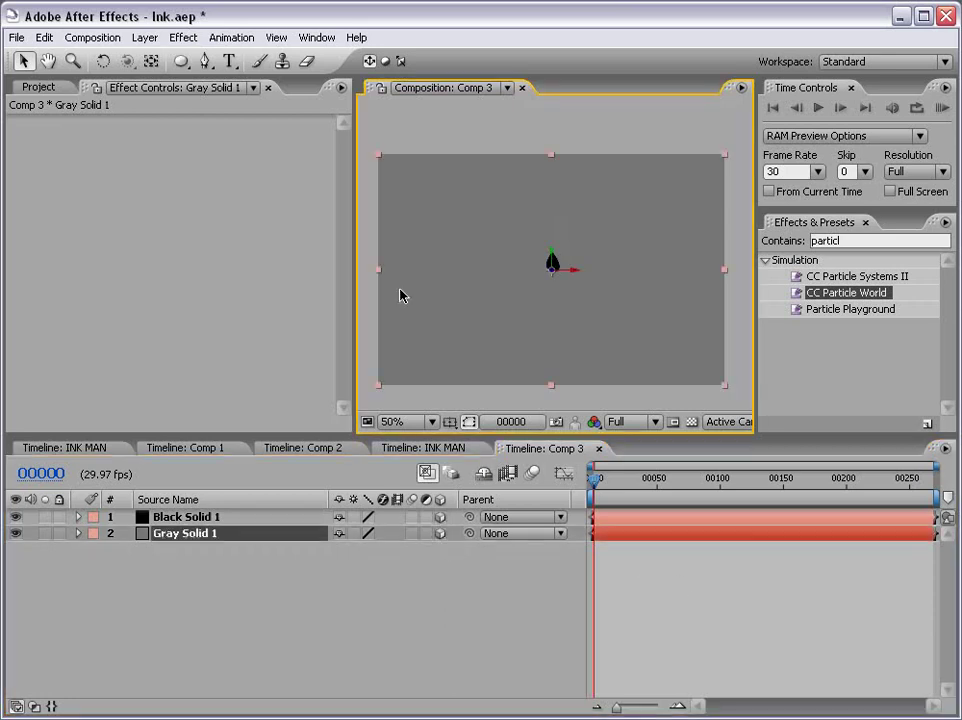
left_click(190, 537)
key("Return")
type("FLoor")
key("Return")
left_click(185, 556)
left_click(180, 537)
Rotate the FLoor layer 90 degrees on its X axis so it lies flat, and lower it to the base of the frame
left_click(103, 61)
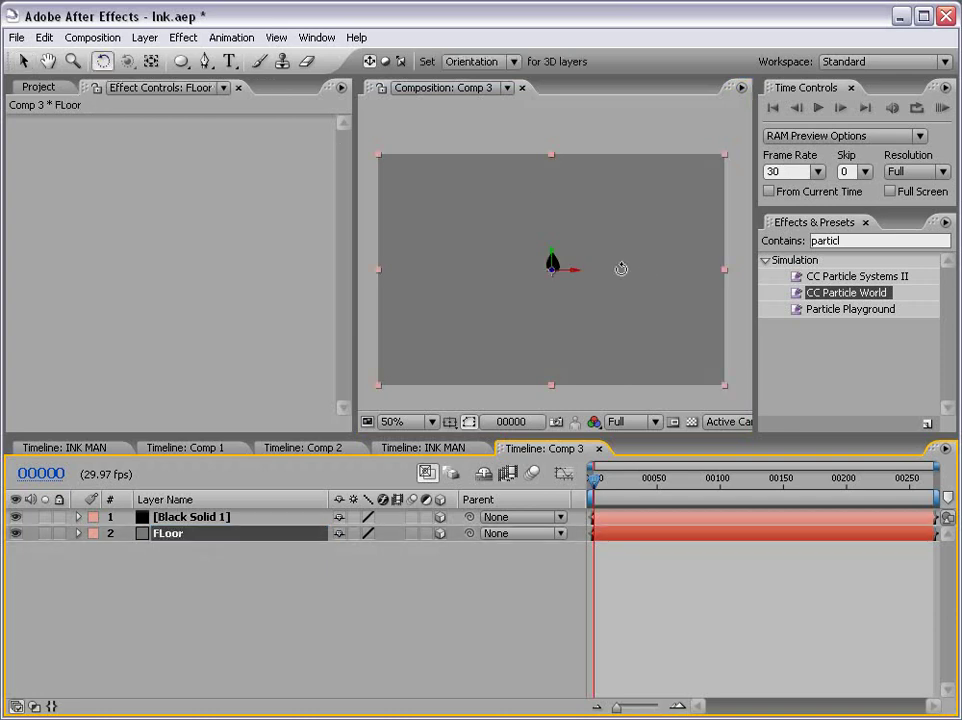
left_click_drag(569, 272, 569, 230)
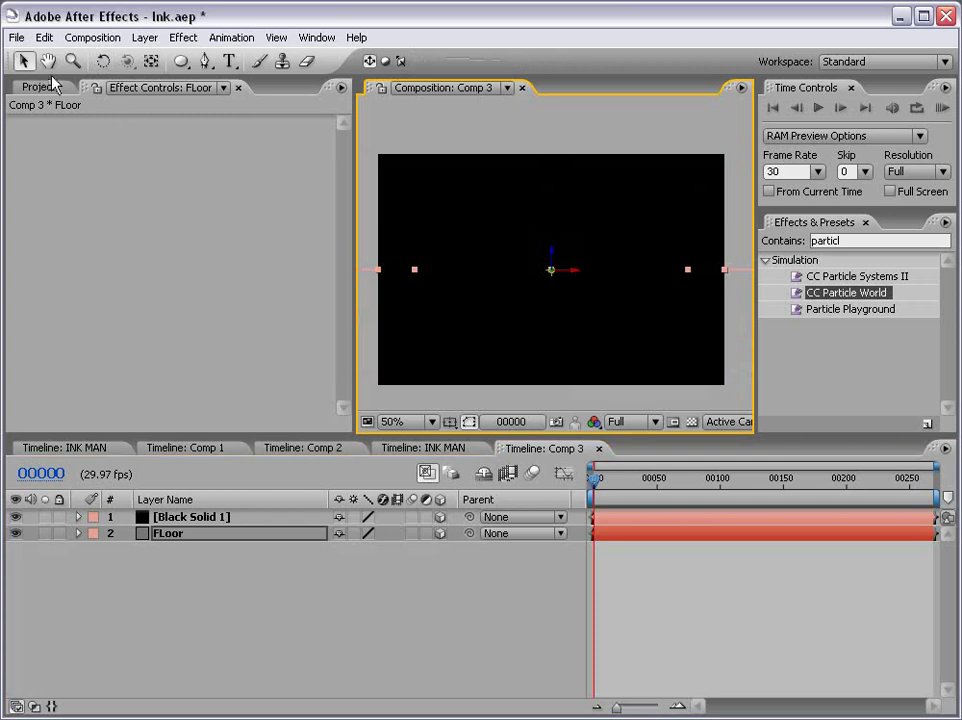
left_click(24, 61)
left_click_drag(555, 262, 551, 352)
left_click(463, 552)
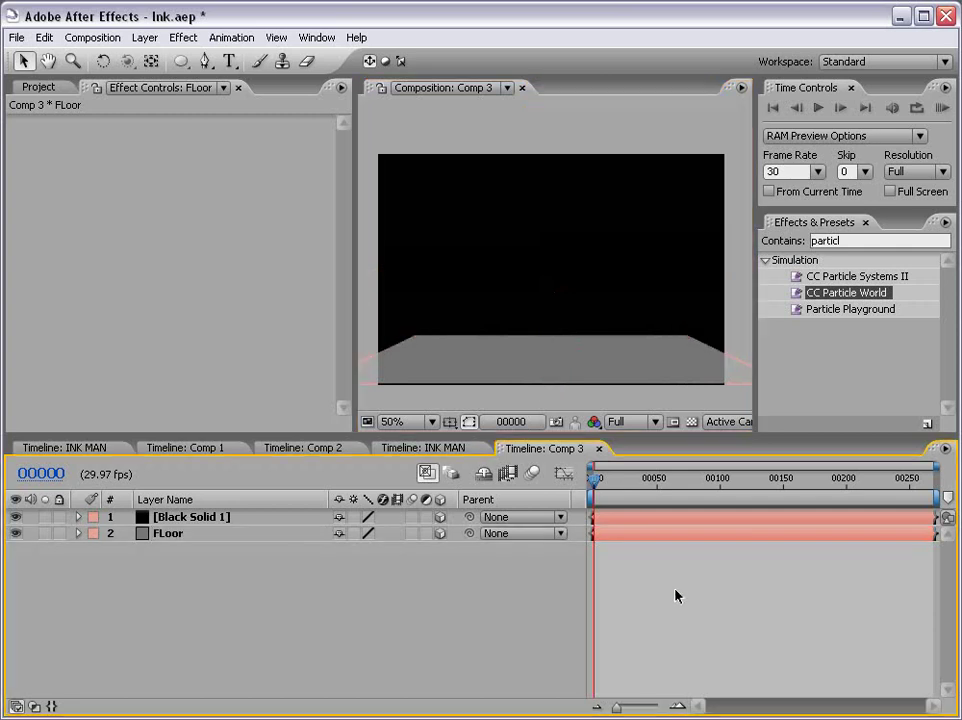
Show the transparency grid in the composition view and rename the black solid layer to DROP
left_click(691, 421)
left_click(146, 612)
left_click(190, 517)
key("Return")
type("DR")
key("Return")
left_click(204, 575)
Keyframe the DROP layer's Position to fall from above the frame at frame 0 to the floor at about frame 24
left_click(165, 518)
key("p")
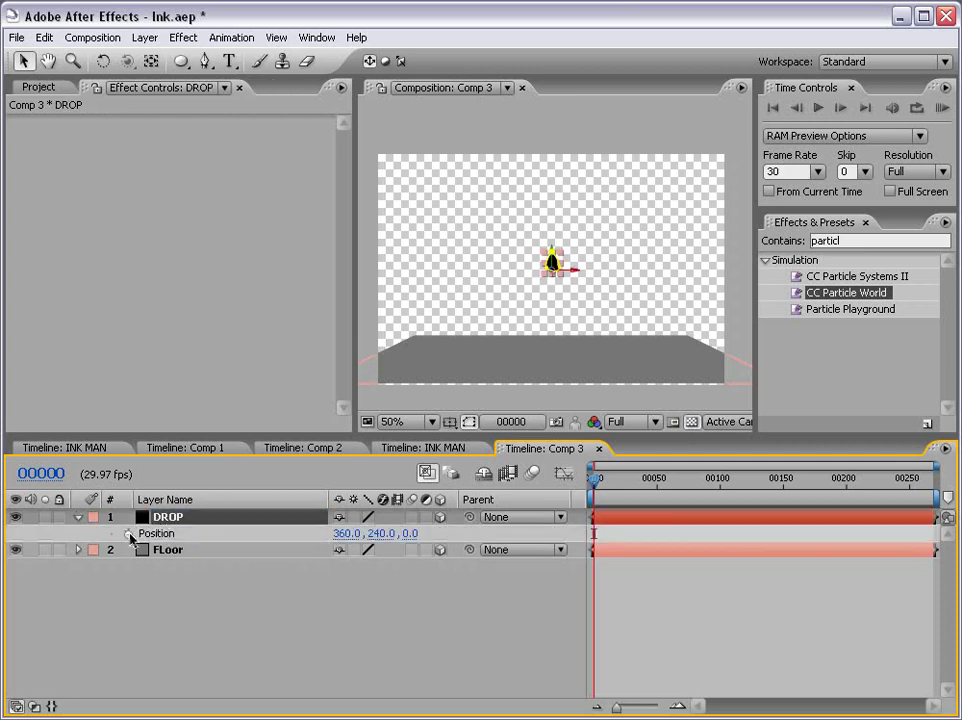
left_click(129, 534)
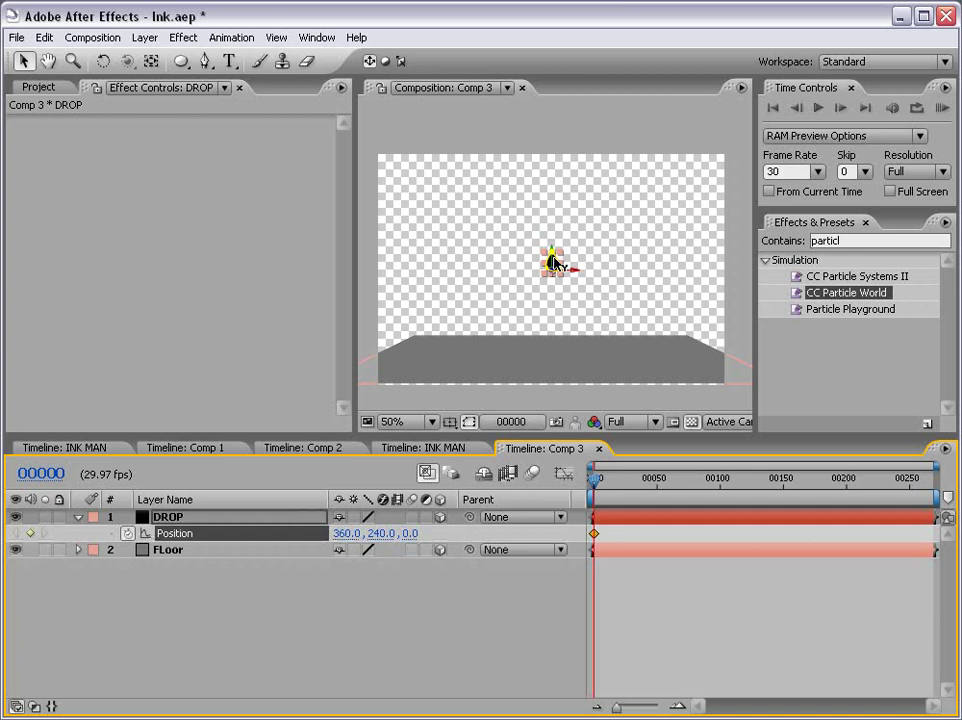
left_click_drag(549, 263, 540, 140)
left_click_drag(599, 486, 624, 484)
left_click_drag(553, 138, 515, 363)
left_click(704, 625)
Enable motion blur for the DROP layer and the composition, and preview the fall
left_click_drag(627, 490, 603, 491)
left_click(411, 517)
left_click(530, 475)
key("KP_0")
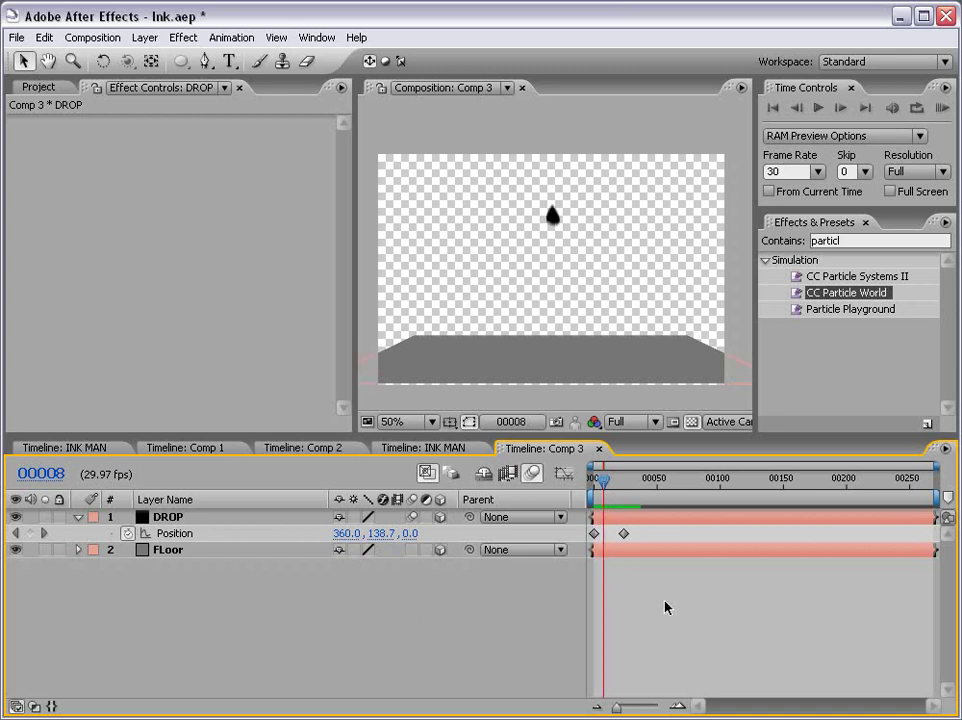
Add Ink (00128).psd from the ink folder to Comp 3 above the DROP layer
left_click(38, 87)
left_click(107, 353)
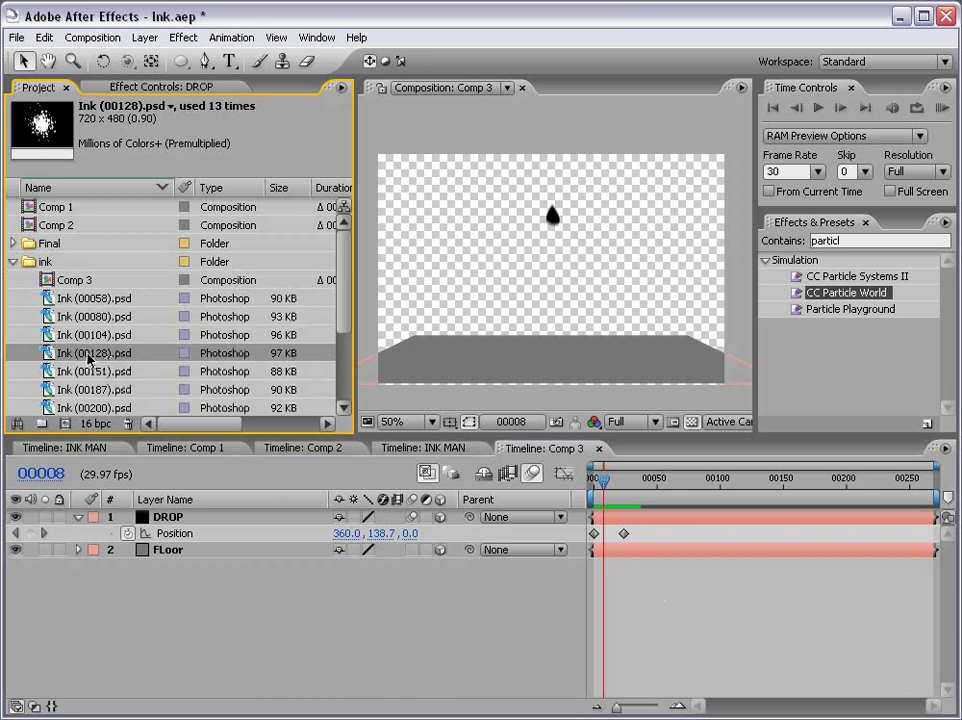
mouse_move(95, 355)
left_mouse_down()
mouse_move(451, 311)
mouse_move(556, 275)
mouse_move(558, 305)
left_mouse_up()
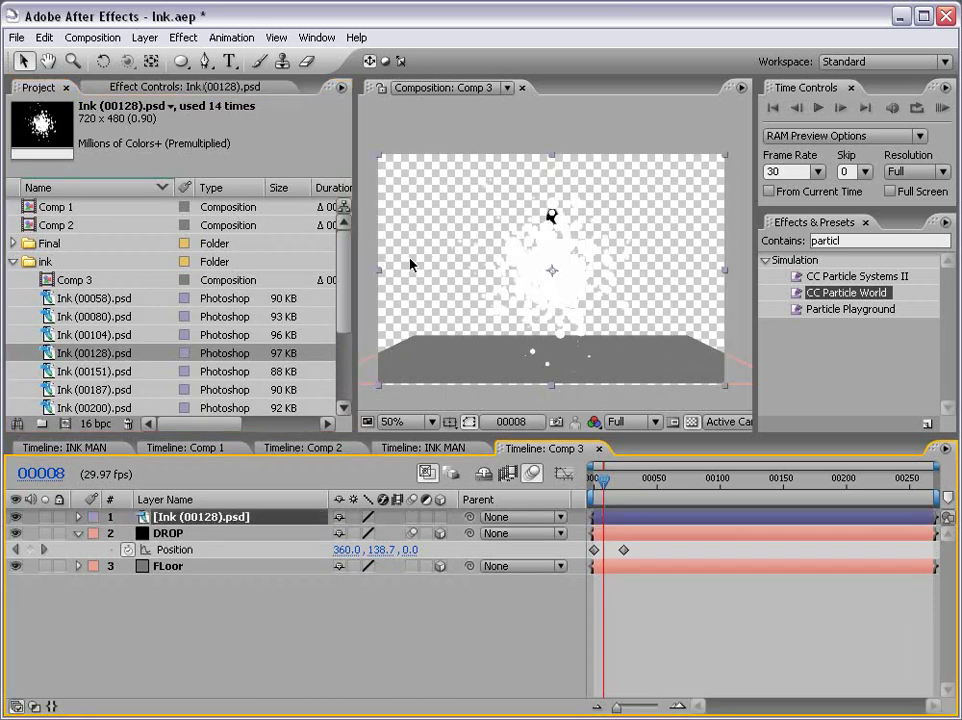
Apply Hue/Saturation to the ink splatter layer with Colorize on and Colorize Lightness at -100
left_click(181, 39)
mouse_move(213, 197)
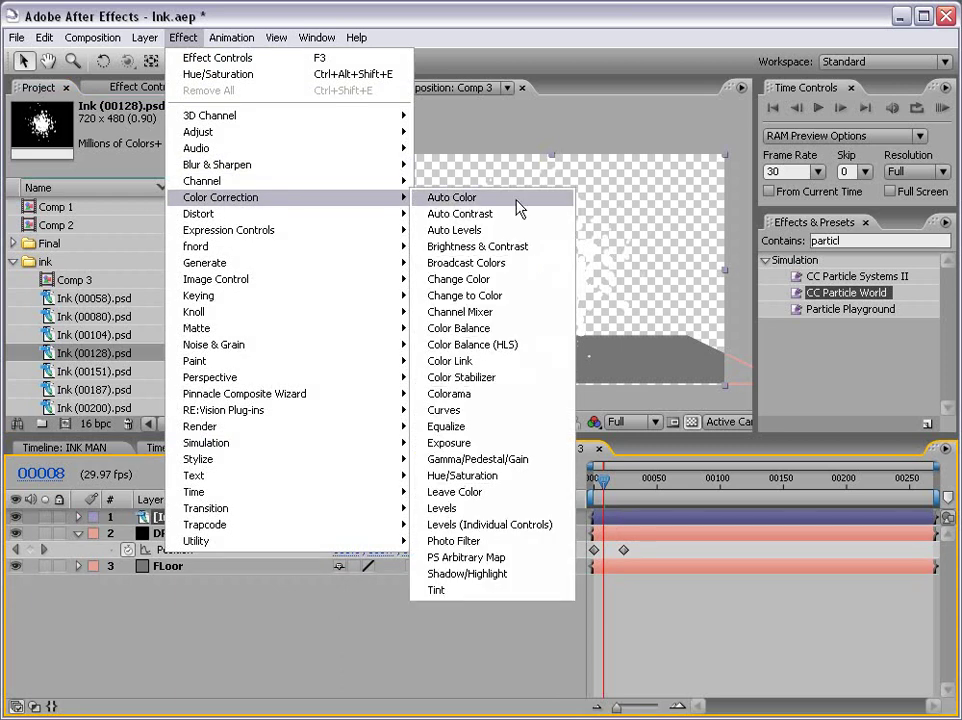
left_click(485, 477)
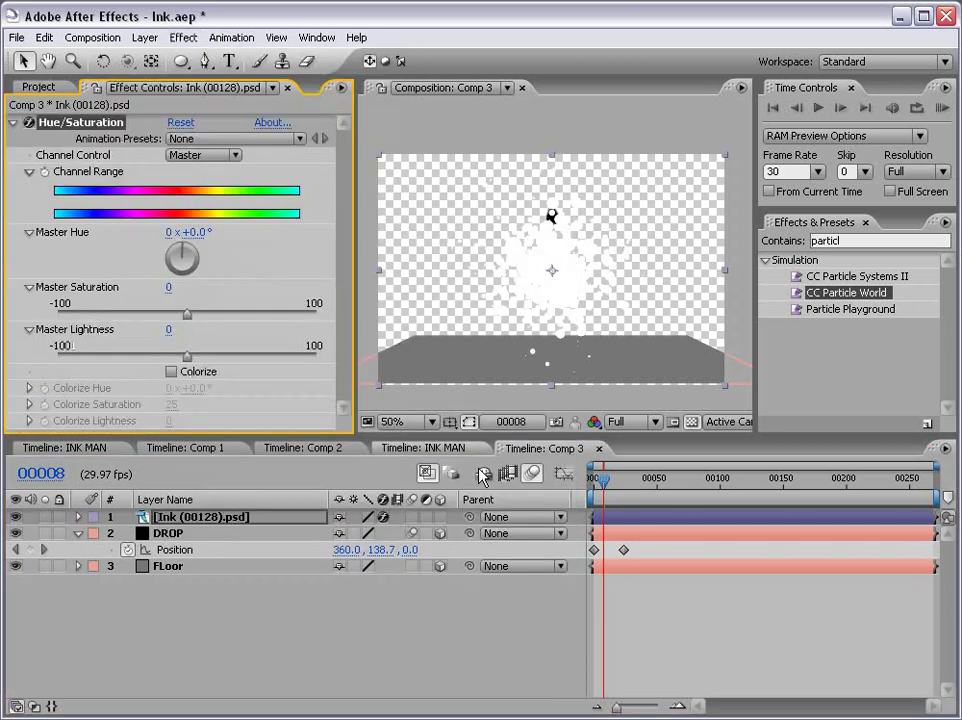
left_click(171, 372)
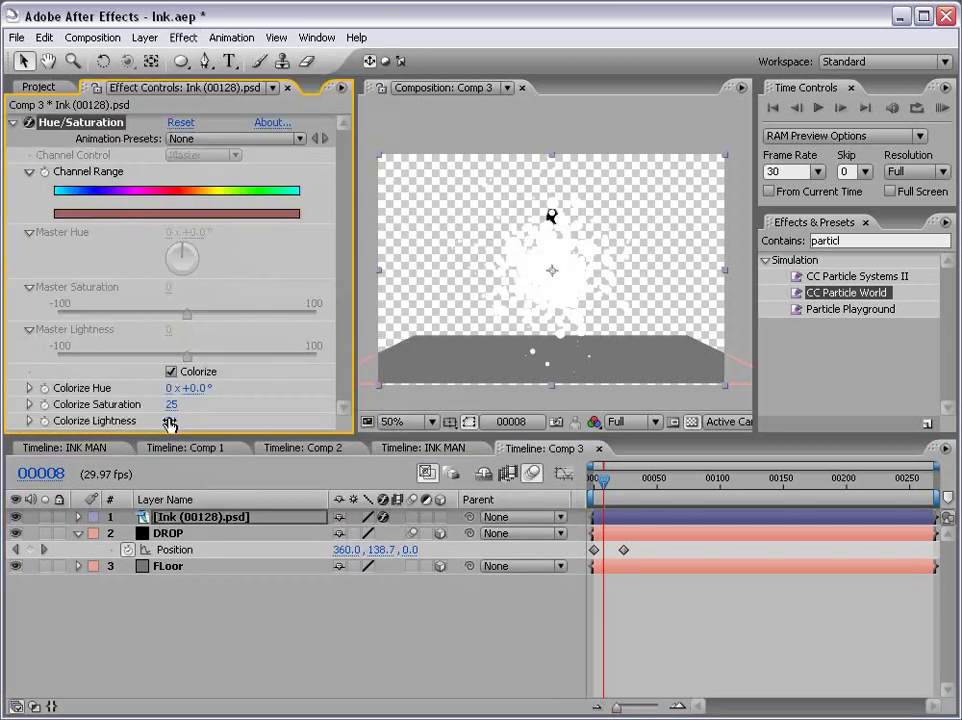
left_click_drag(142, 417, 60, 421)
left_click(642, 636)
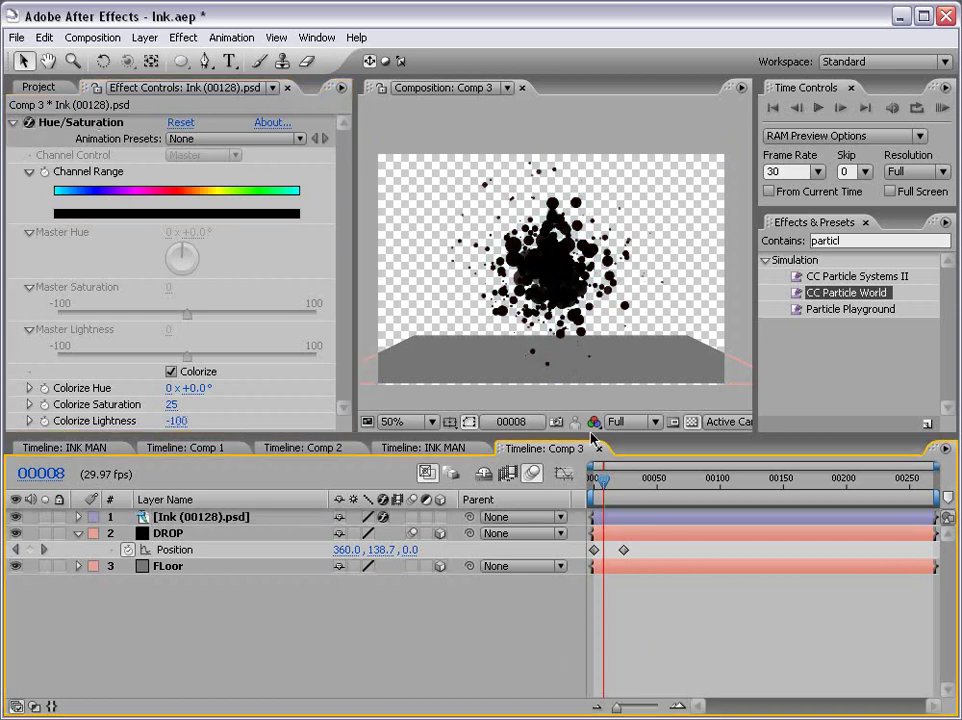
Make the ink splatter a 3D layer, rotate it flat on its X axis, and lower it onto the floor
left_click(628, 517)
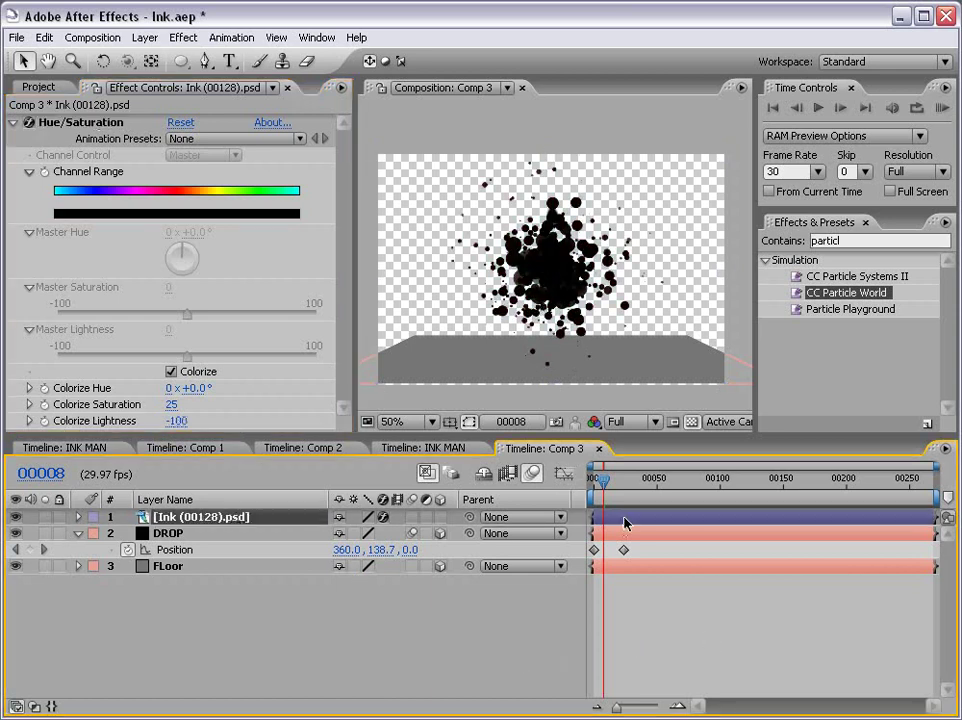
left_click(440, 518)
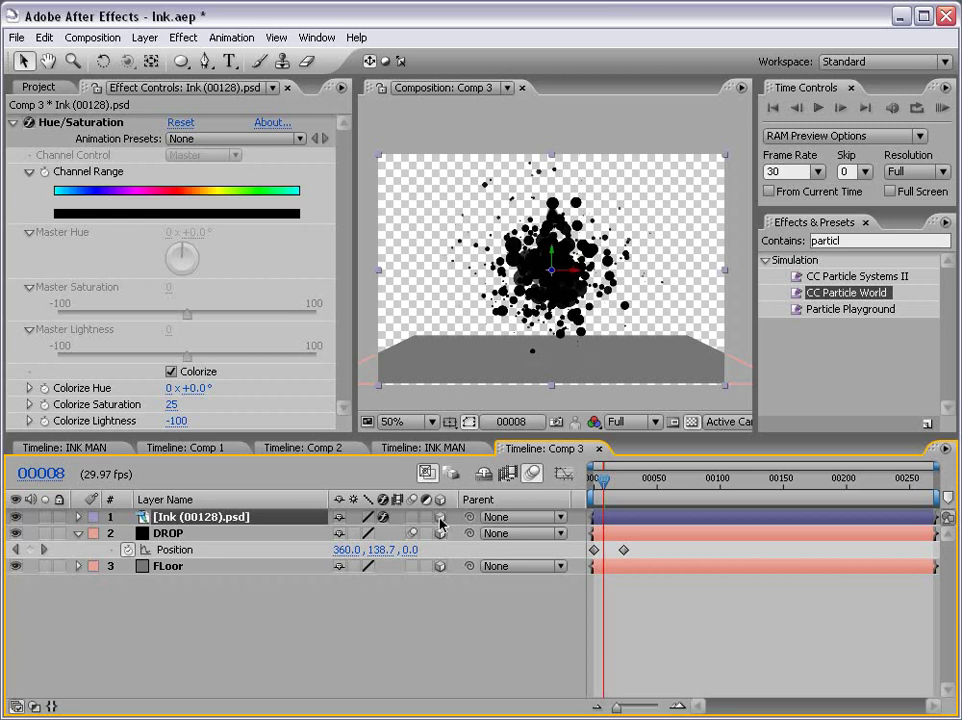
left_click(103, 61)
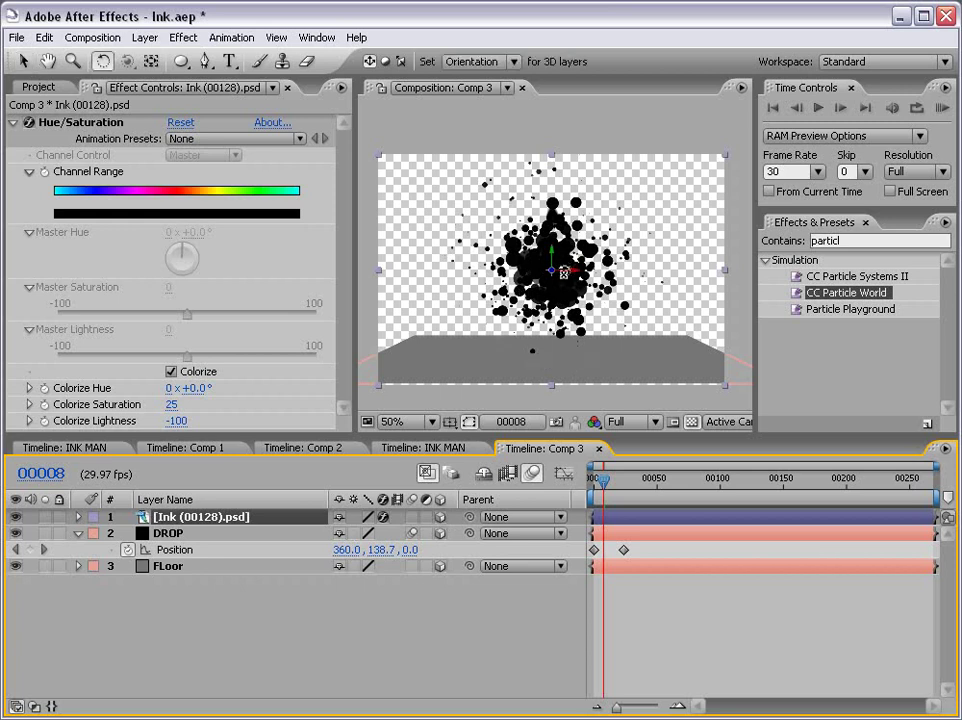
left_click_drag(565, 271, 564, 236)
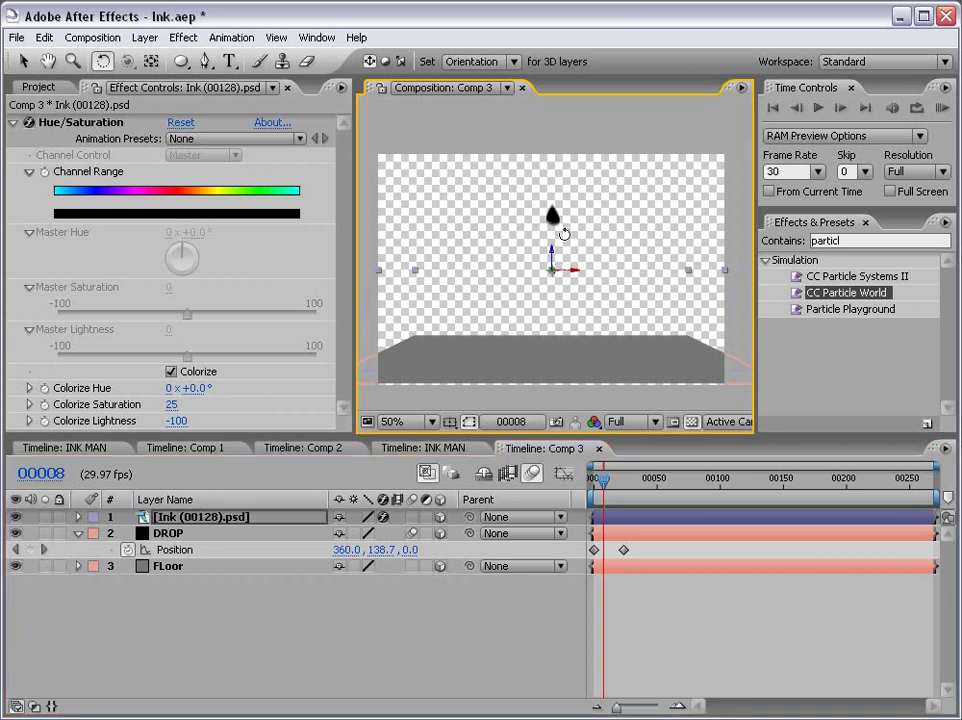
key("v")
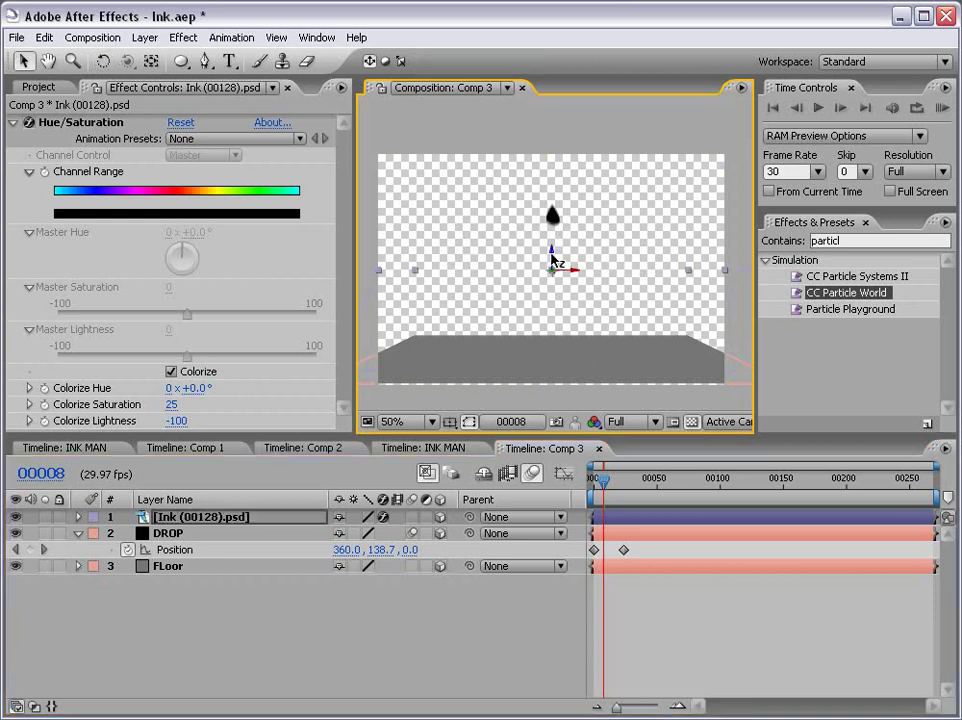
mouse_move(551, 258)
left_mouse_down()
mouse_move(551, 325)
mouse_move(538, 346)
left_mouse_up()
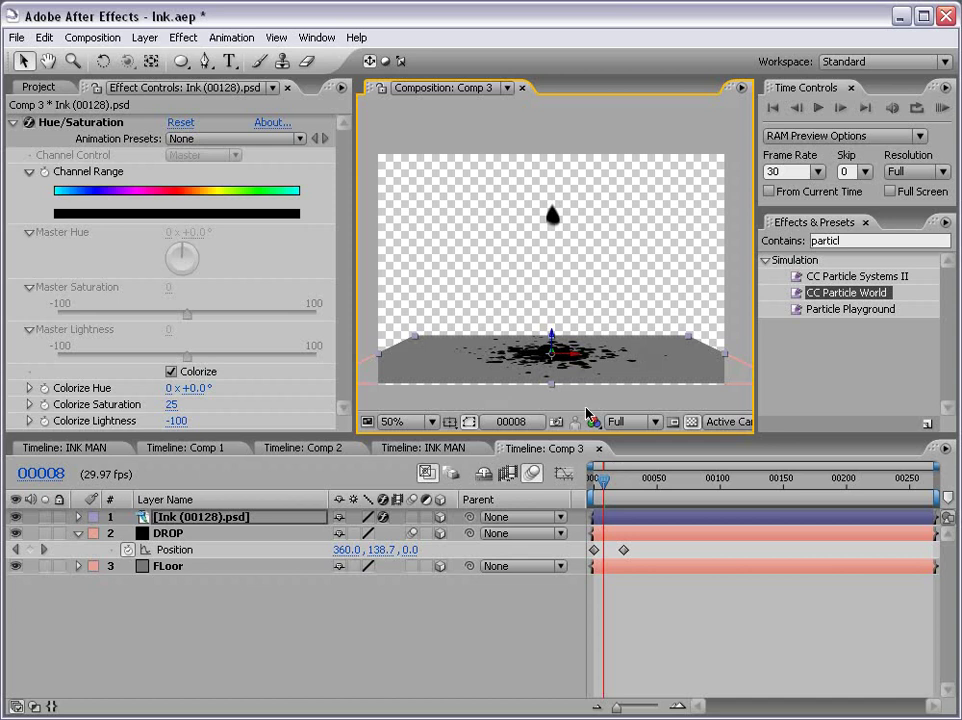
Shift the ink splatter layer in time to start at about frame 22, just as the drop reaches the floor
left_click_drag(604, 482, 624, 490)
scroll(558, 363, "up", 1)
key("space")
left_click_drag(558, 363, 558, 210)
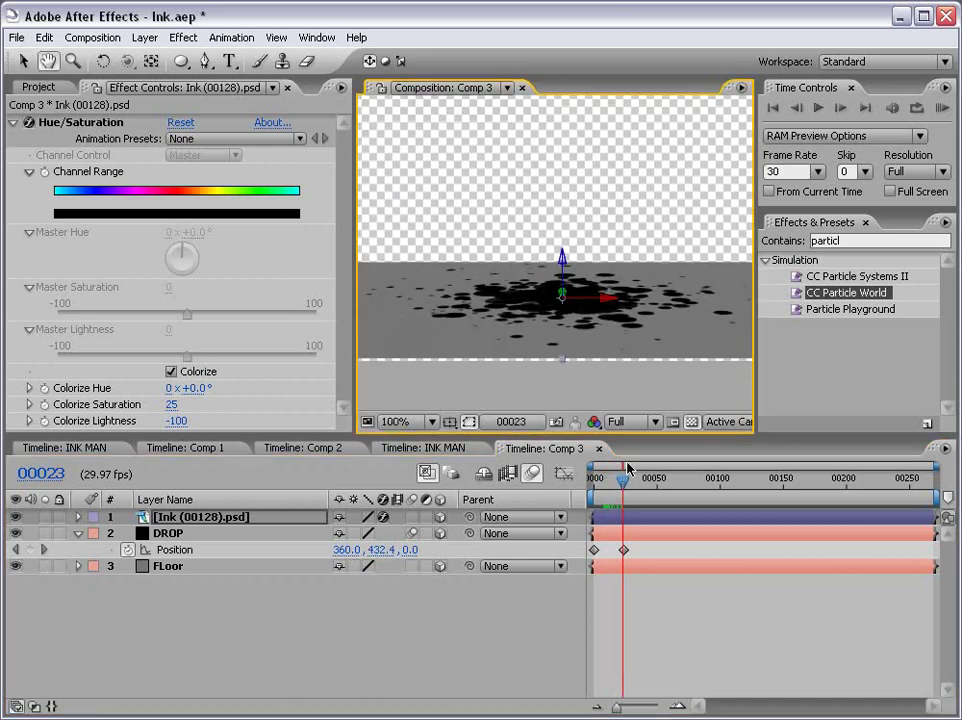
left_click_drag(610, 520, 640, 523)
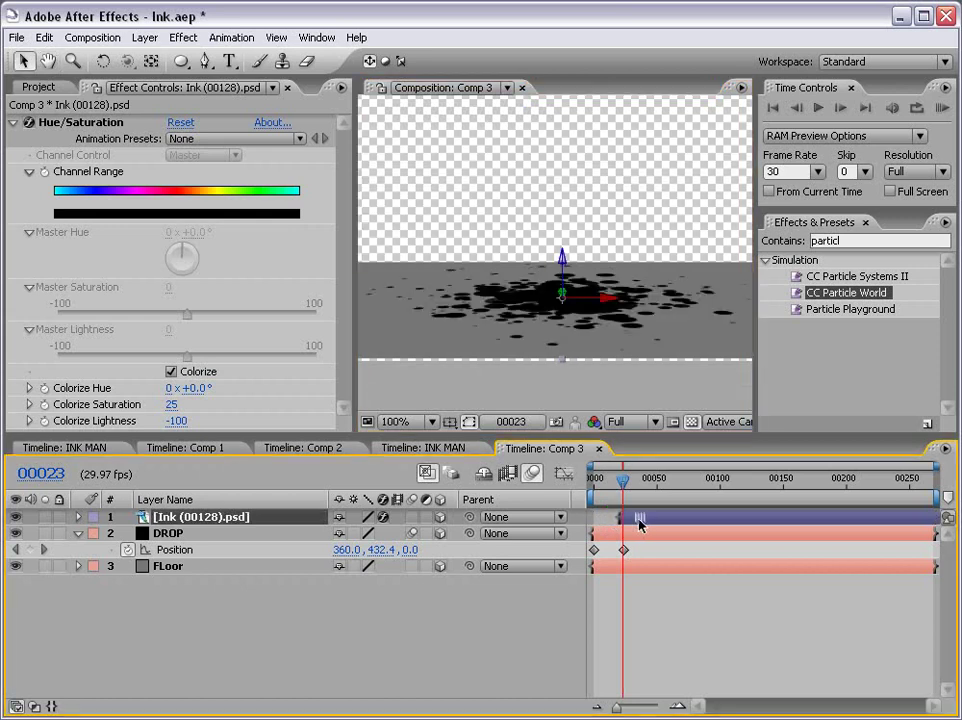
Scale the ink splatter layer to 55%
key("s")
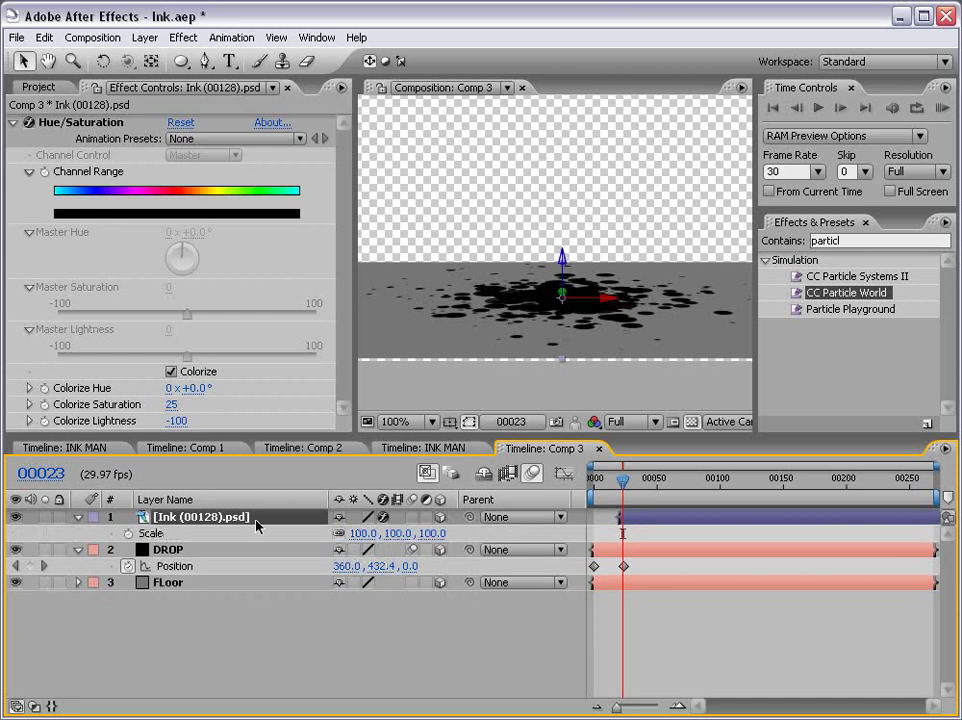
left_click_drag(368, 533, 323, 533)
left_click(633, 620)
scroll(562, 290, "down", 1)
scroll(561, 280, "up", 1)
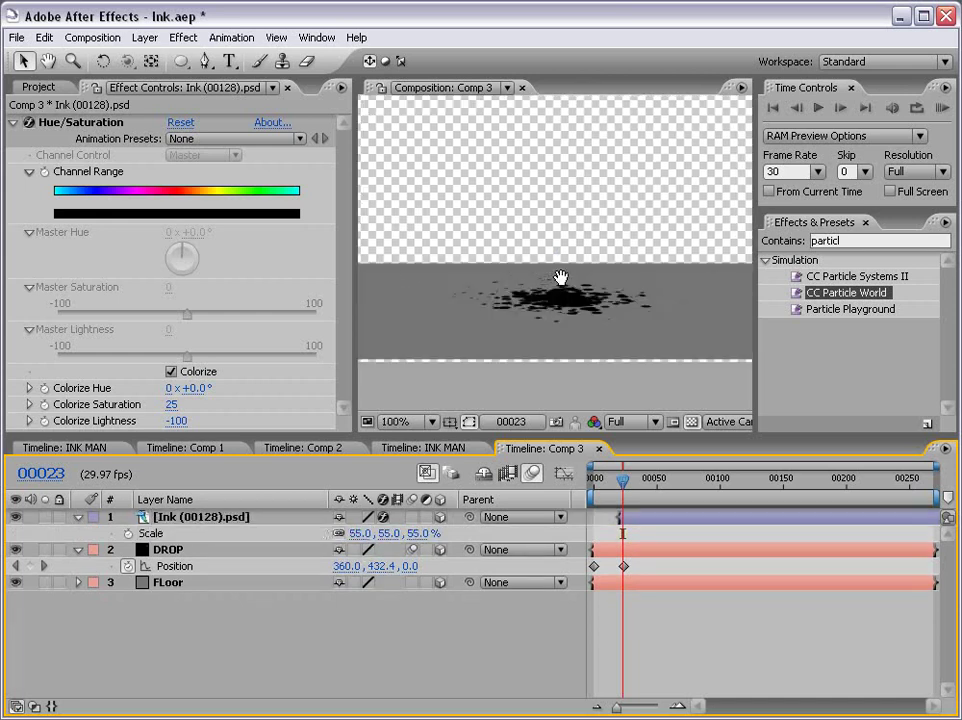
Turn off 3D for the ink splatter layer and draw an elliptical mask around its dense center
left_click_drag(561, 279, 563, 311)
scroll(566, 275, "up", 1)
left_click(632, 520)
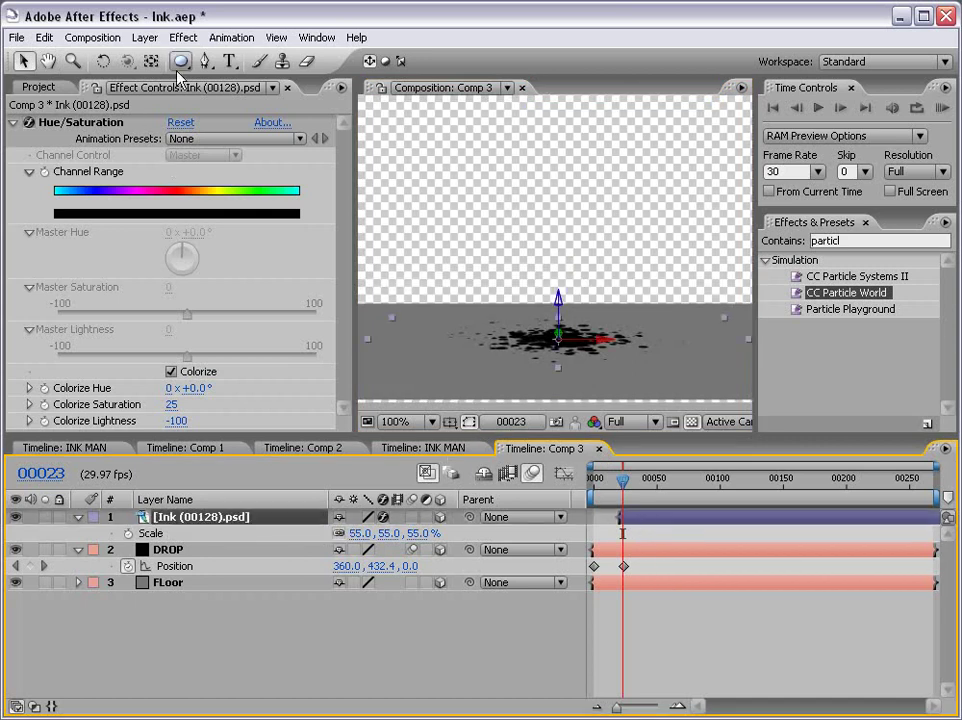
left_click_drag(180, 61, 226, 86)
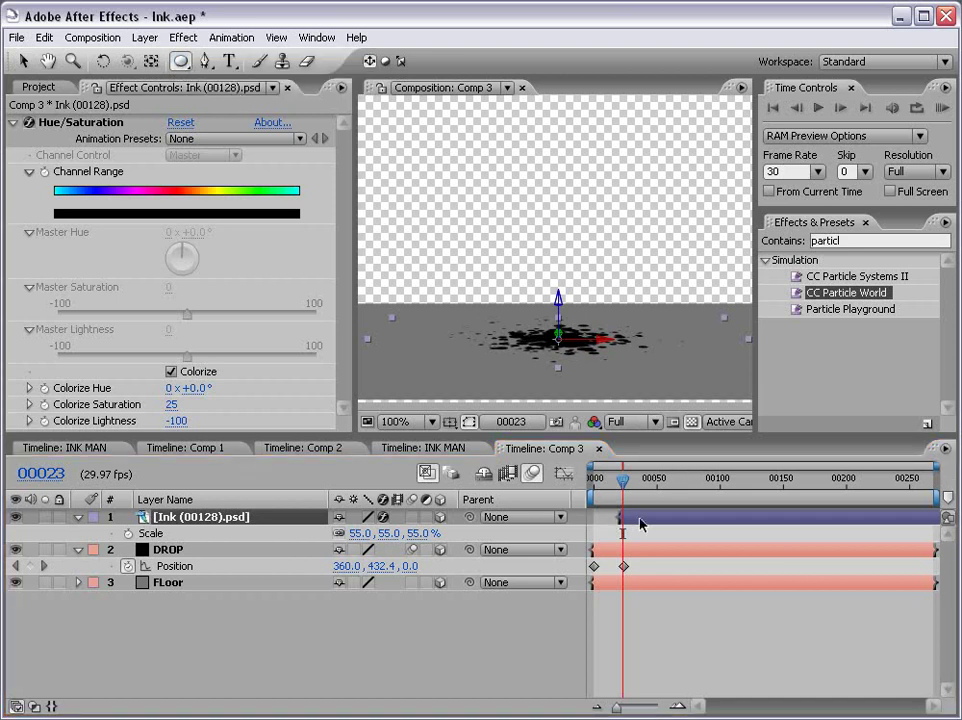
left_click(440, 518)
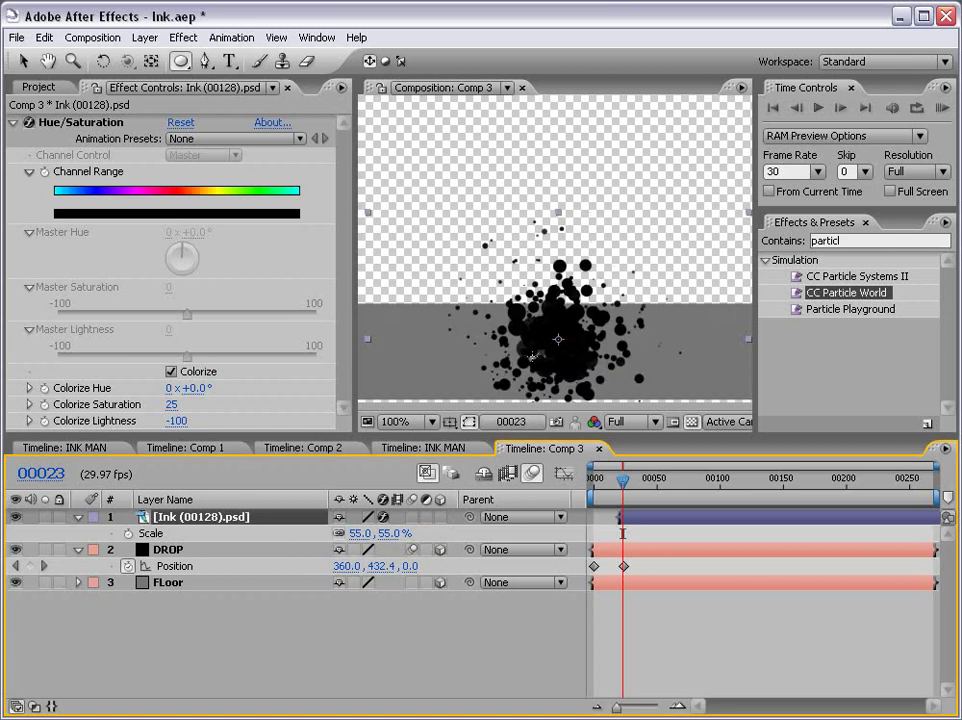
mouse_move(565, 350)
left_mouse_down()
mouse_move(580, 328)
mouse_move(561, 207)
mouse_move(597, 271)
mouse_move(657, 326)
mouse_move(627, 305)
left_mouse_up()
scroll(570, 216, "up", 1)
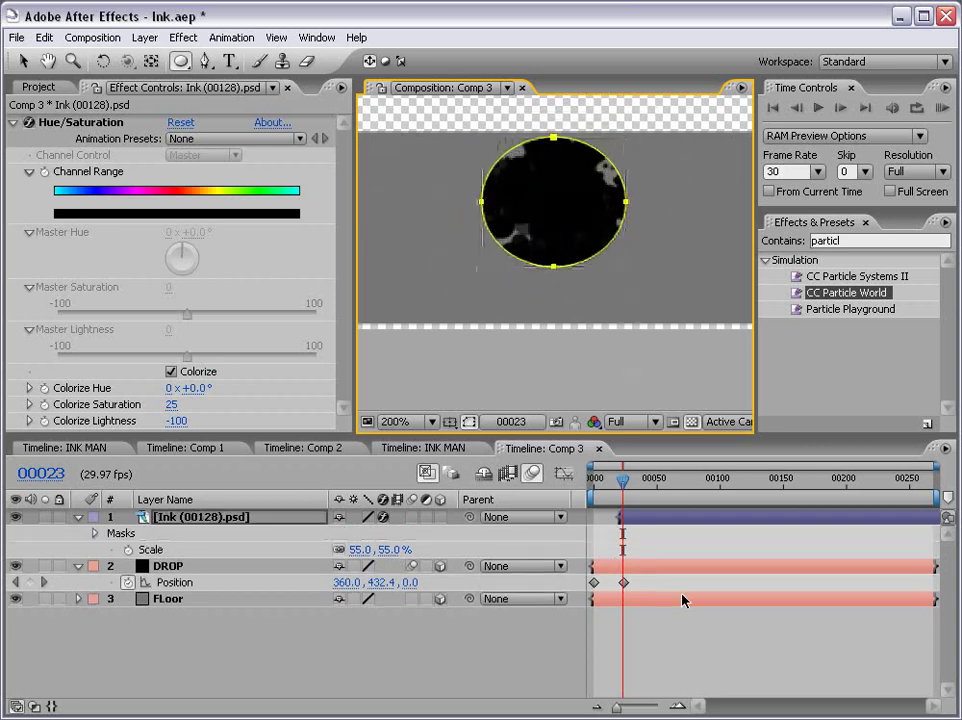
Add four points to the elliptical mask and pull them inward to form an irregular star-like splat shape
left_click_drag(206, 61, 333, 116)
left_click(593, 261)
left_click(590, 258)
left_click_drag(592, 266, 569, 236)
left_click_drag(500, 246, 527, 216)
left_click_drag(505, 153, 527, 196)
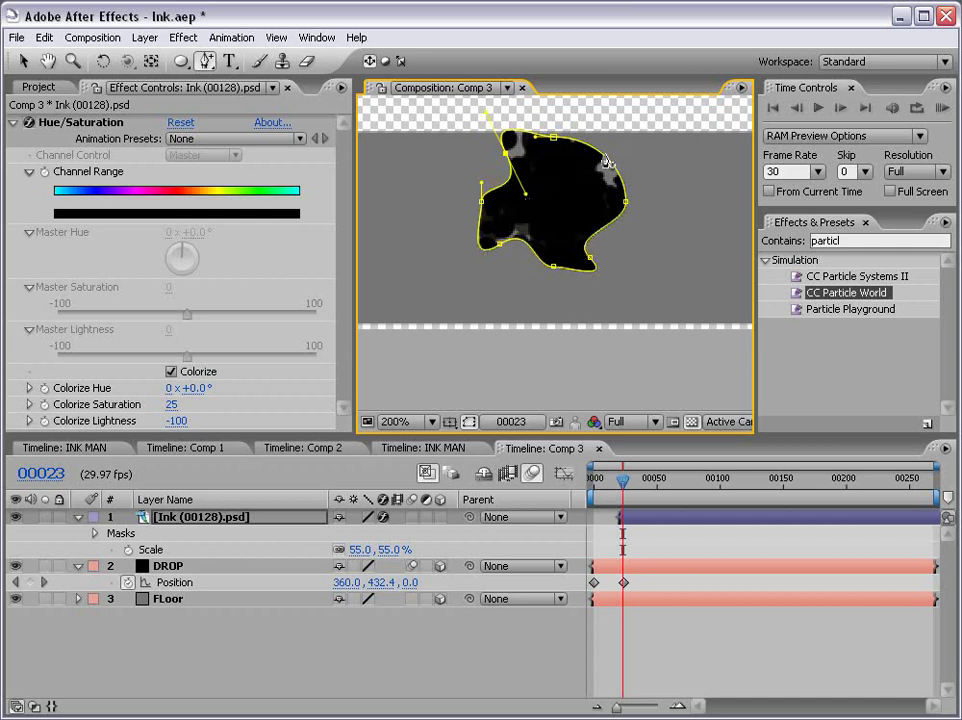
left_click_drag(603, 154, 561, 187)
left_click(698, 655)
scroll(603, 318, "down", 1)
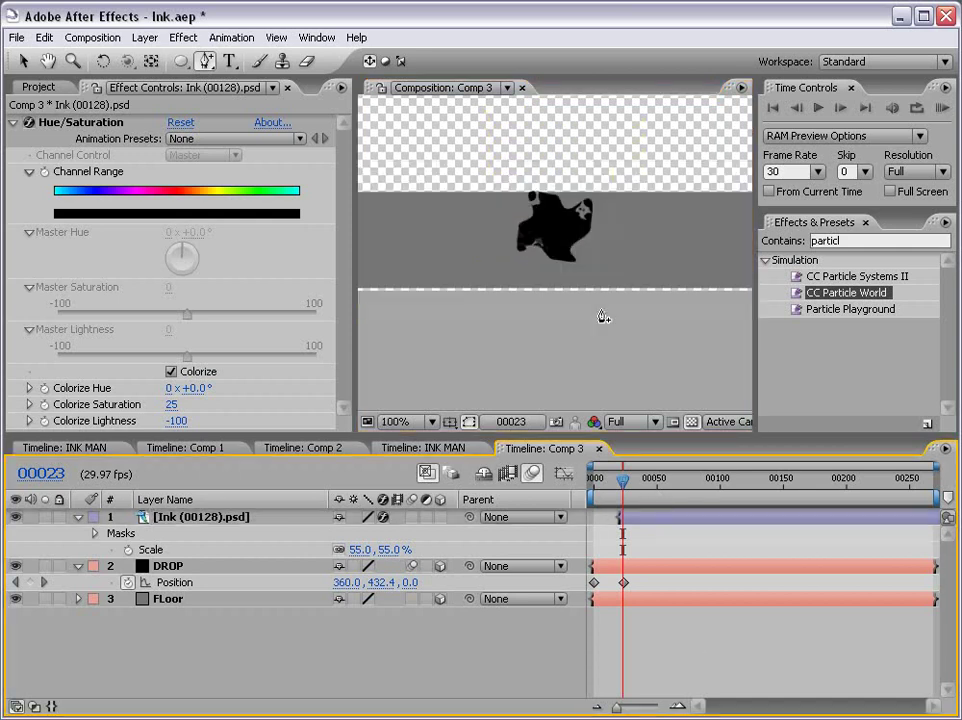
Set the ink splatter's Mask Expansion to -43 pixels and keyframe it at frame 23
key("h")
left_click_drag(601, 266, 580, 251)
left_click_drag(519, 192, 519, 281)
scroll(572, 326, "up", 1)
left_click_drag(560, 322, 554, 231)
scroll(541, 252, "down", 1)
left_click(651, 520)
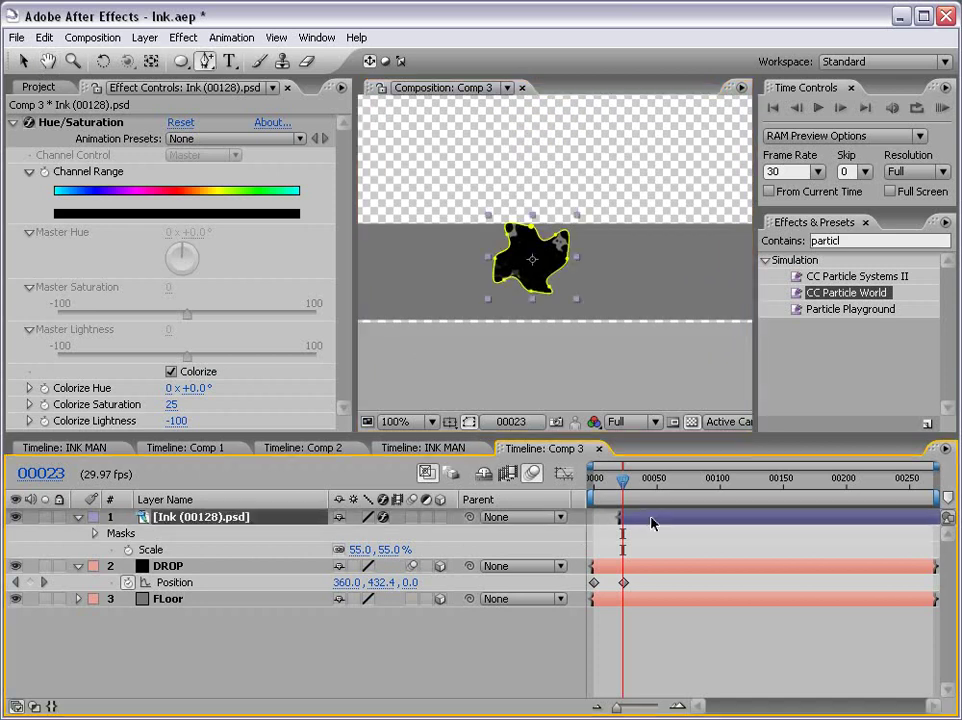
key("m")
key("m")
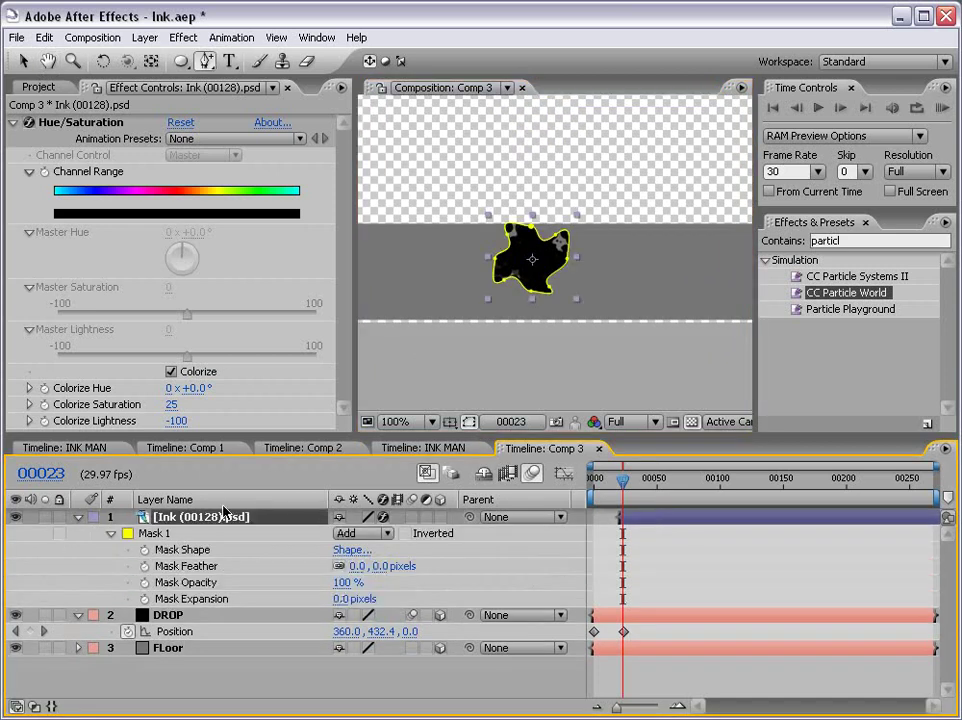
left_click(318, 599)
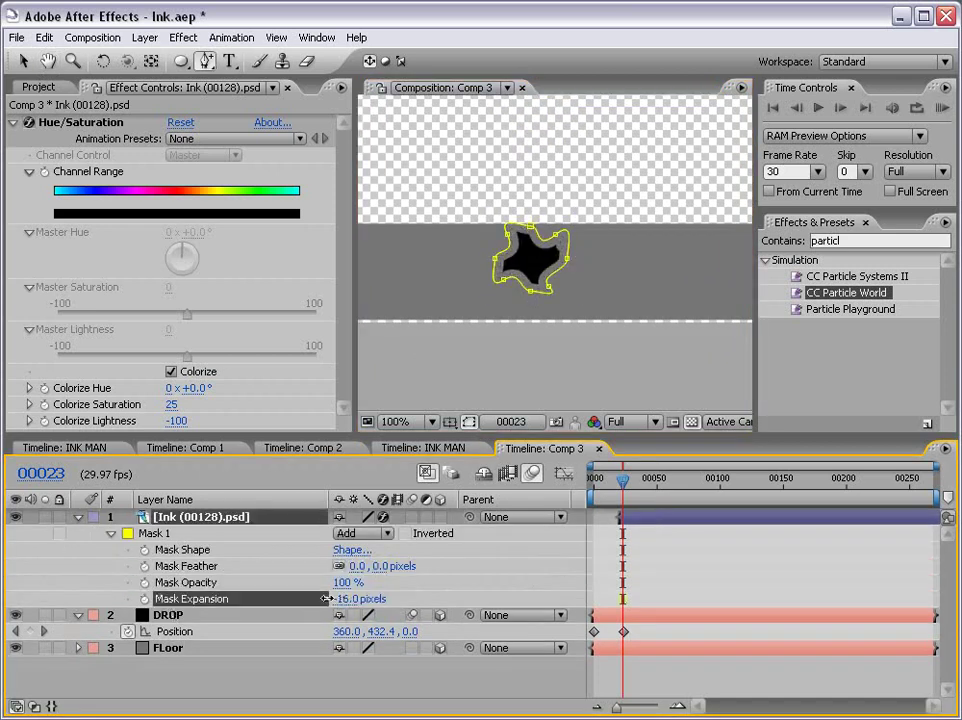
left_click_drag(322, 598, 304, 601)
left_click(145, 598)
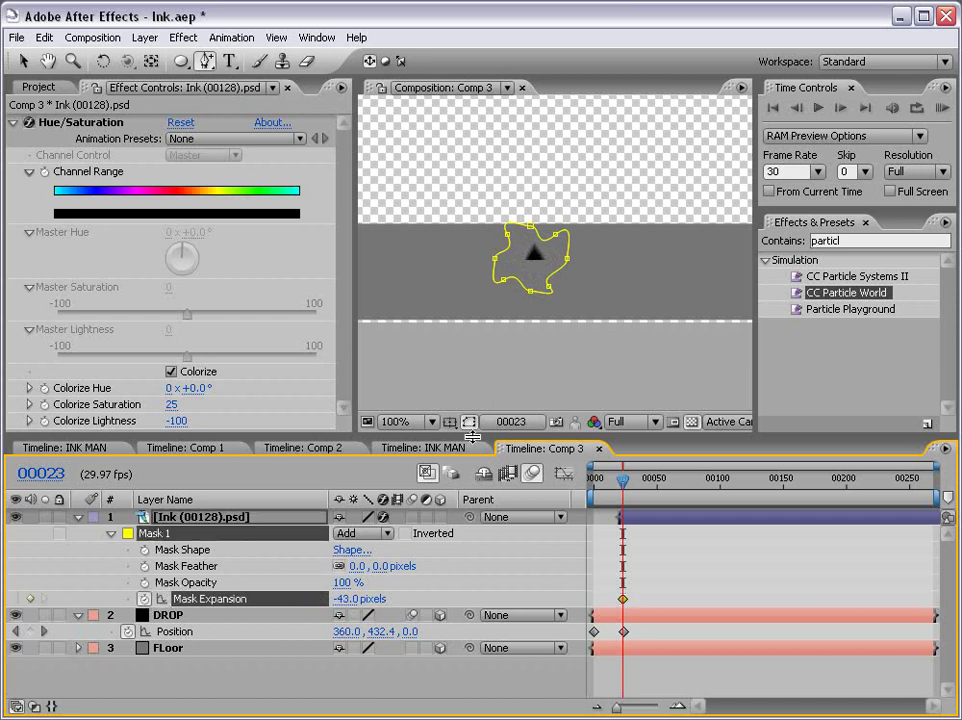
At frame 30, set the ink splatter's Mask Expansion to 175 pixels so the whole splatter is revealed
key("Page_Down")
key("Page_Down")
key("Page_Down")
key("Page_Down")
key("Page_Down")
key("Page_Down")
key("Page_Down")
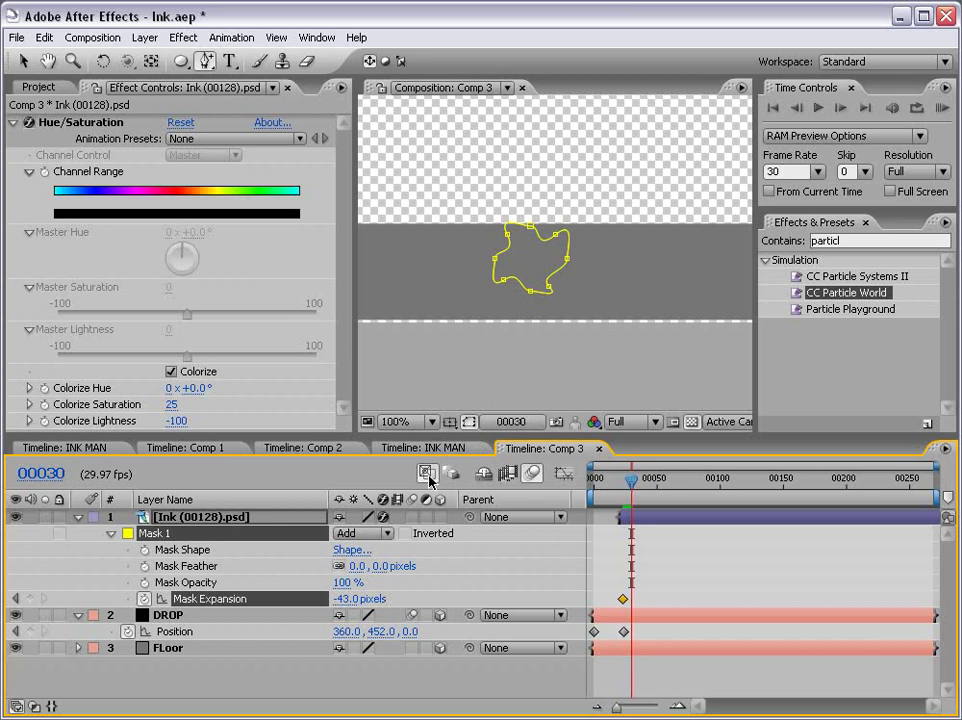
mouse_move(345, 600)
left_mouse_down()
mouse_move(525, 596)
mouse_move(540, 585)
left_mouse_up()
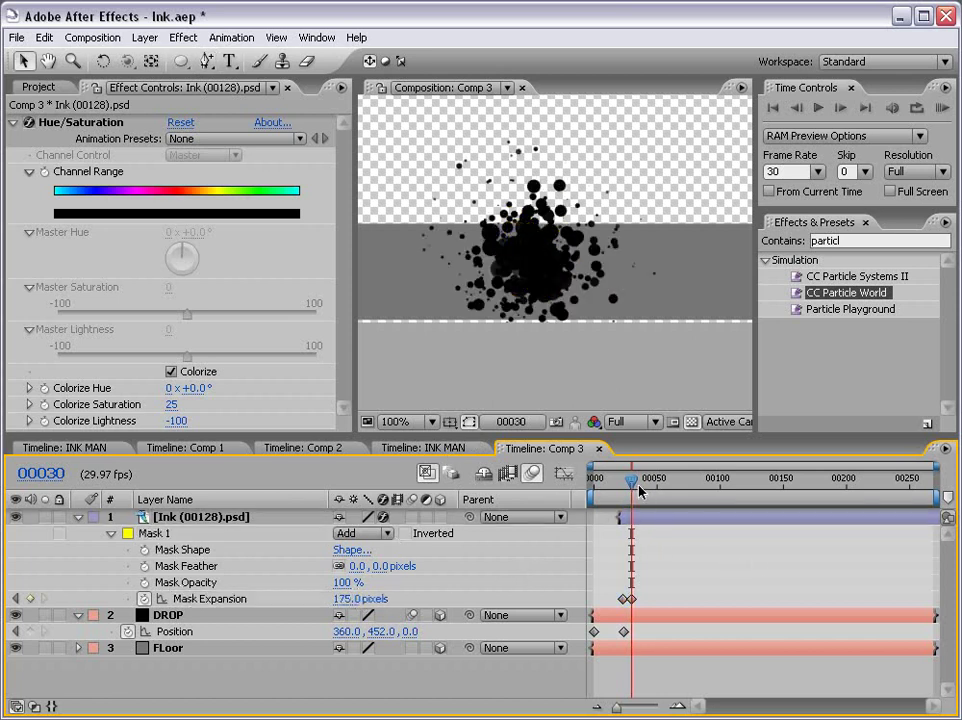
Make the ink splatter layer 3D again and rotate it about its X axis to lie flat on the floor
mouse_move(631, 481)
left_mouse_down()
mouse_move(618, 483)
mouse_move(628, 484)
left_mouse_up()
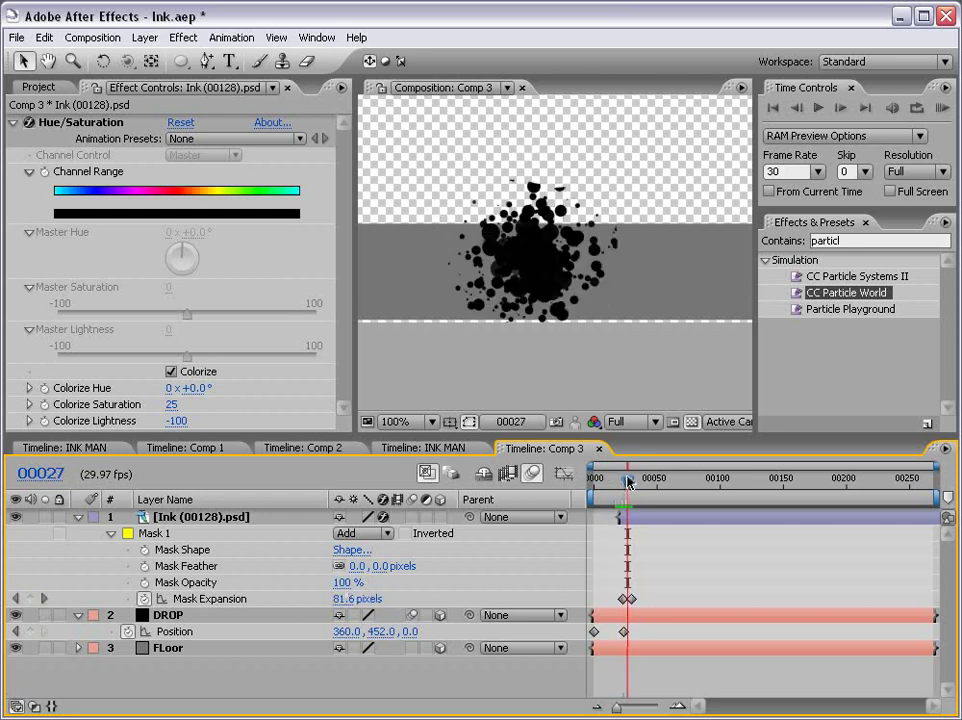
left_click(440, 517)
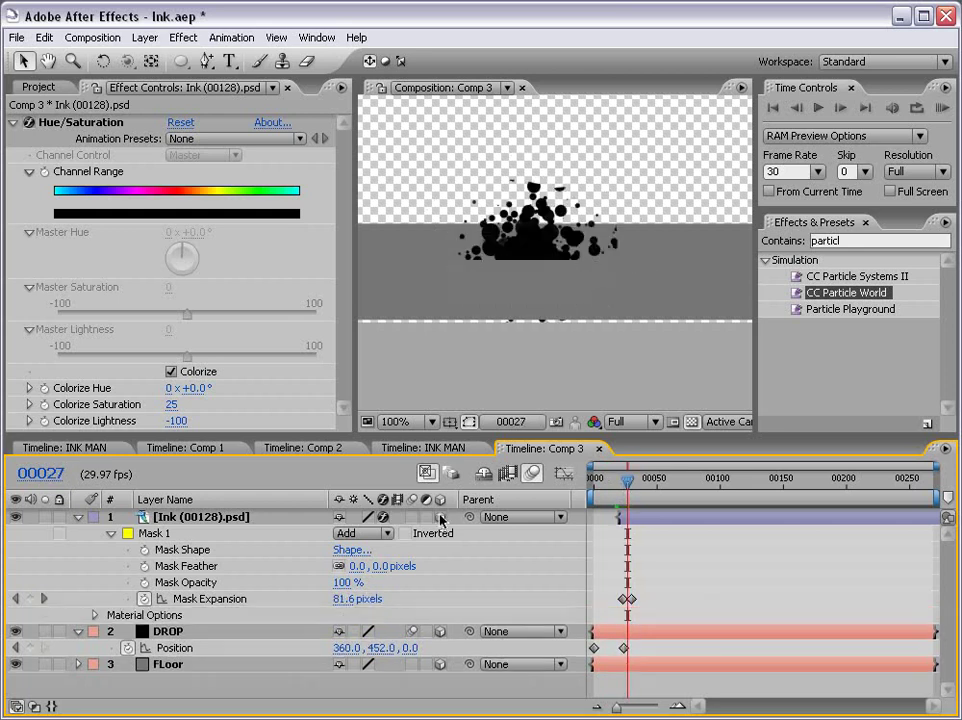
left_click(634, 518)
key("w")
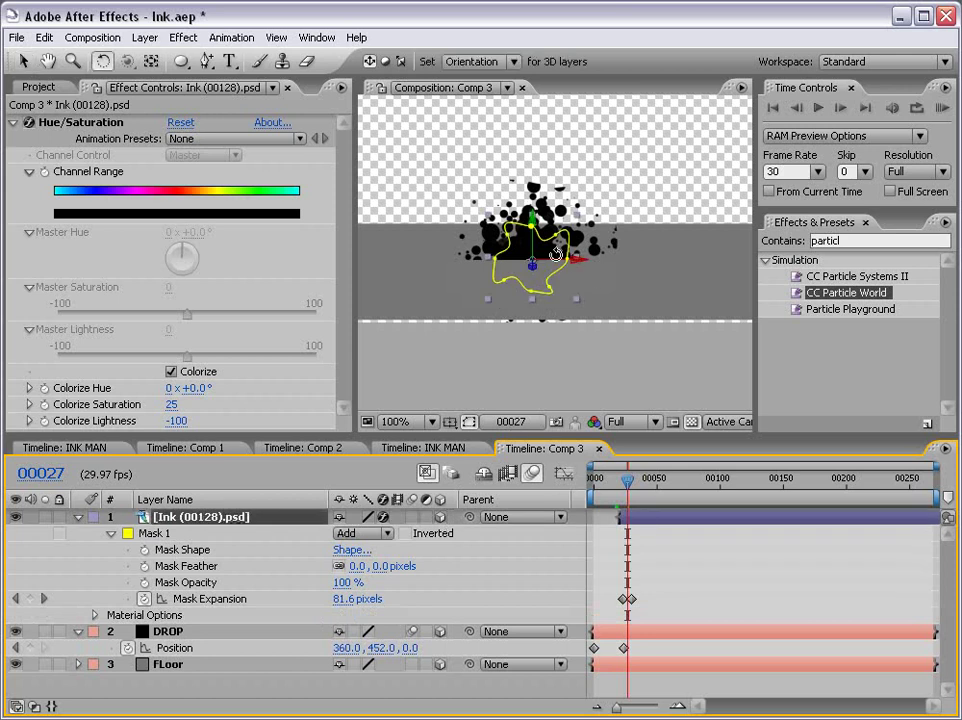
left_click_drag(556, 260, 551, 222)
left_click(661, 559)
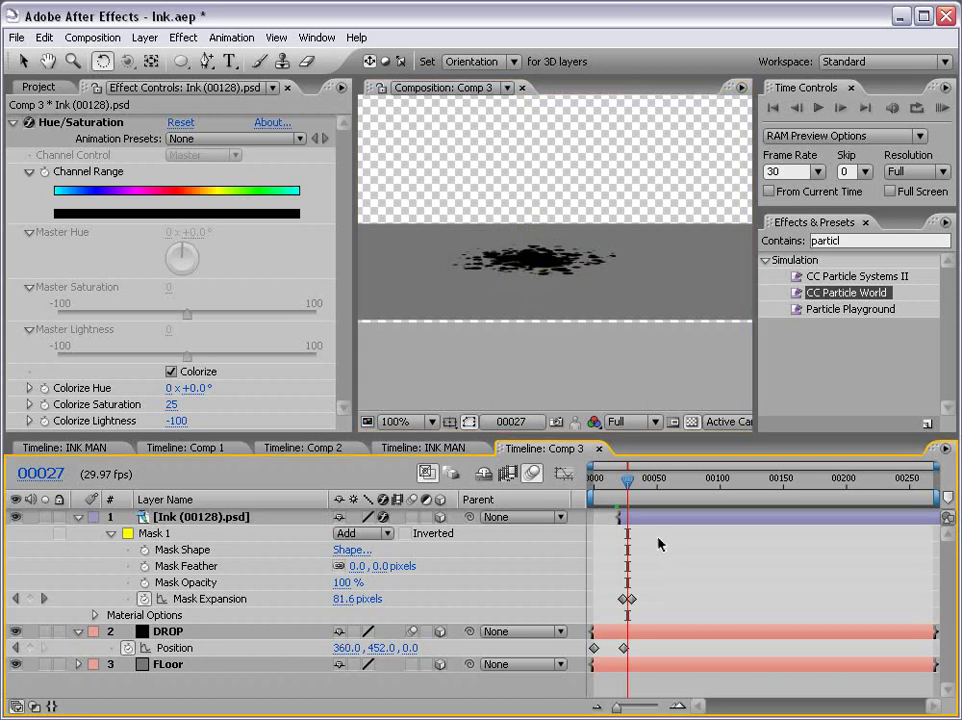
Shift the ink splatter layer two frames earlier so its Mask Expansion keyframes start at frame 21
mouse_move(627, 485)
left_mouse_down()
mouse_move(610, 487)
mouse_move(661, 523)
mouse_move(644, 524)
left_mouse_up()
key("=")
key("=")
key("=")
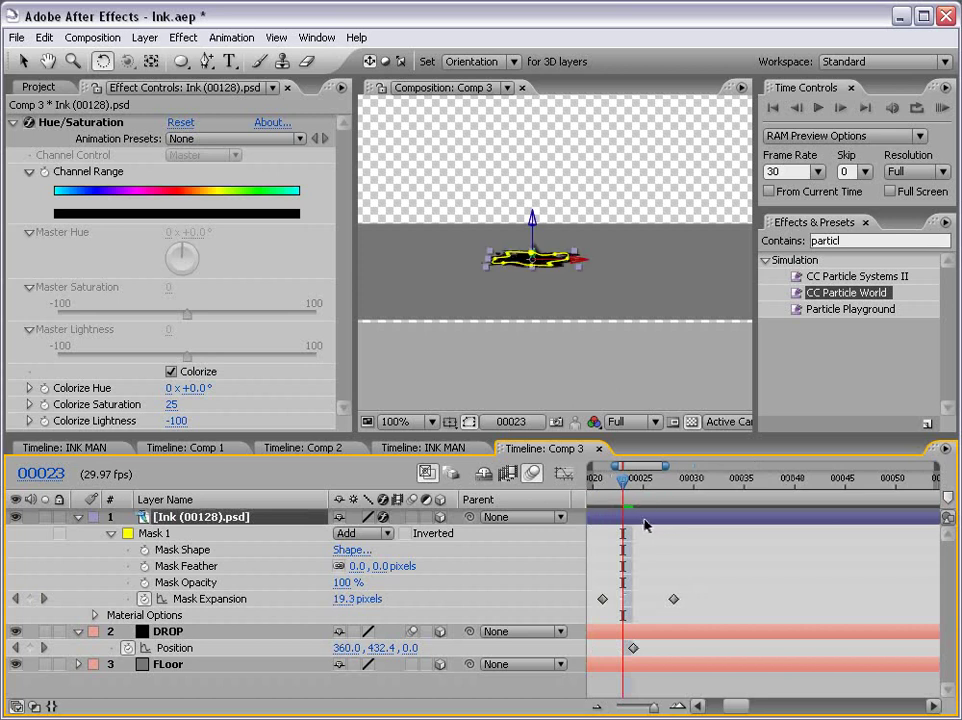
left_click(642, 552)
Check the frames around the drop's impact and play back the splatter in an enlarged composition view
key("Page_Up")
key("Page_Up")
key("Page_Down")
key("Page_Down")
key("grave")
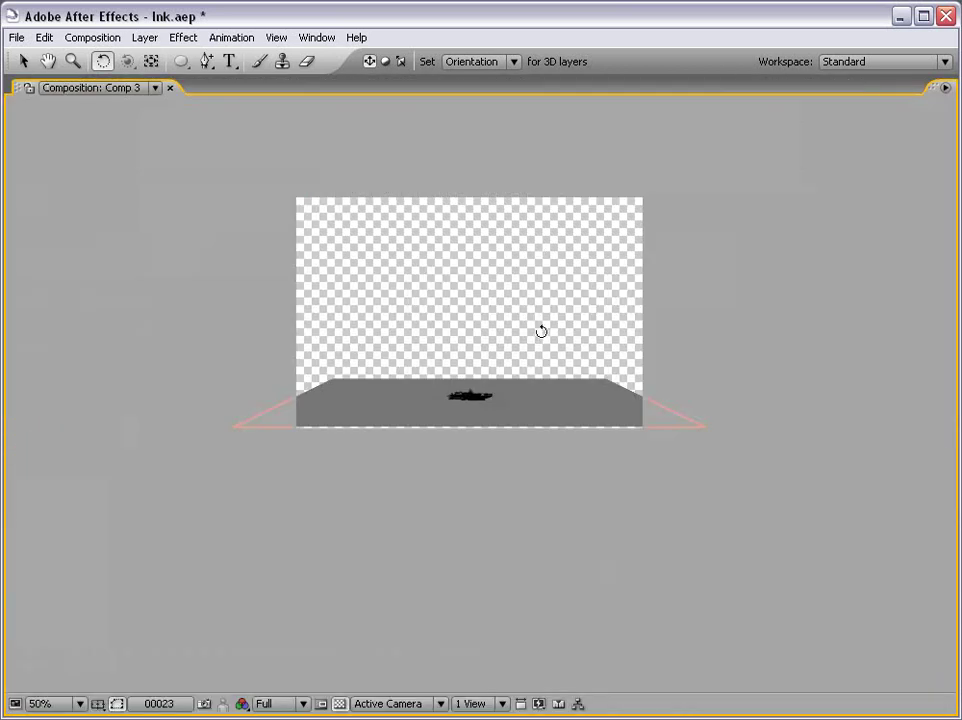
scroll(537, 249, "up", 2)
key("space")
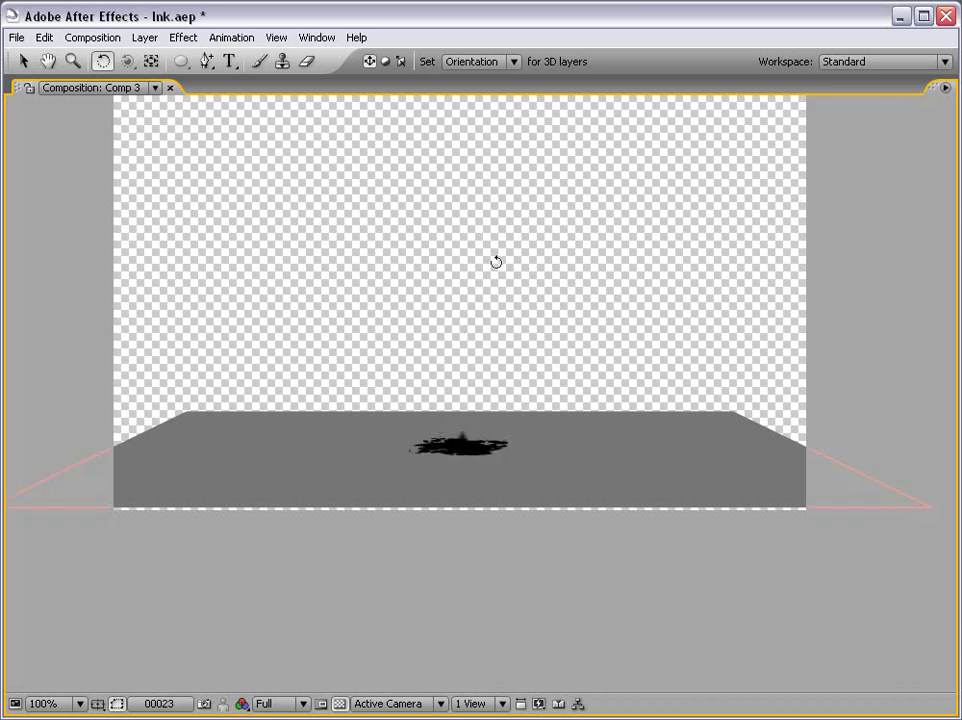
key("grave")
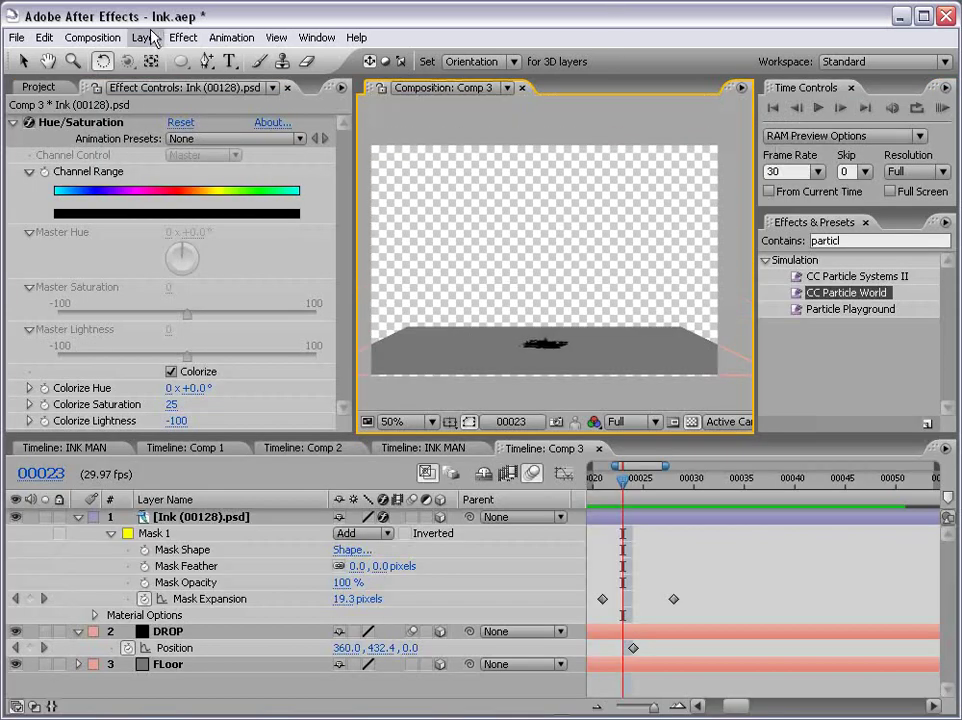
Add a camera named Camera 1 with the 35mm preset to Comp 3
left_click(146, 37)
mouse_move(365, 58)
left_click(418, 107)
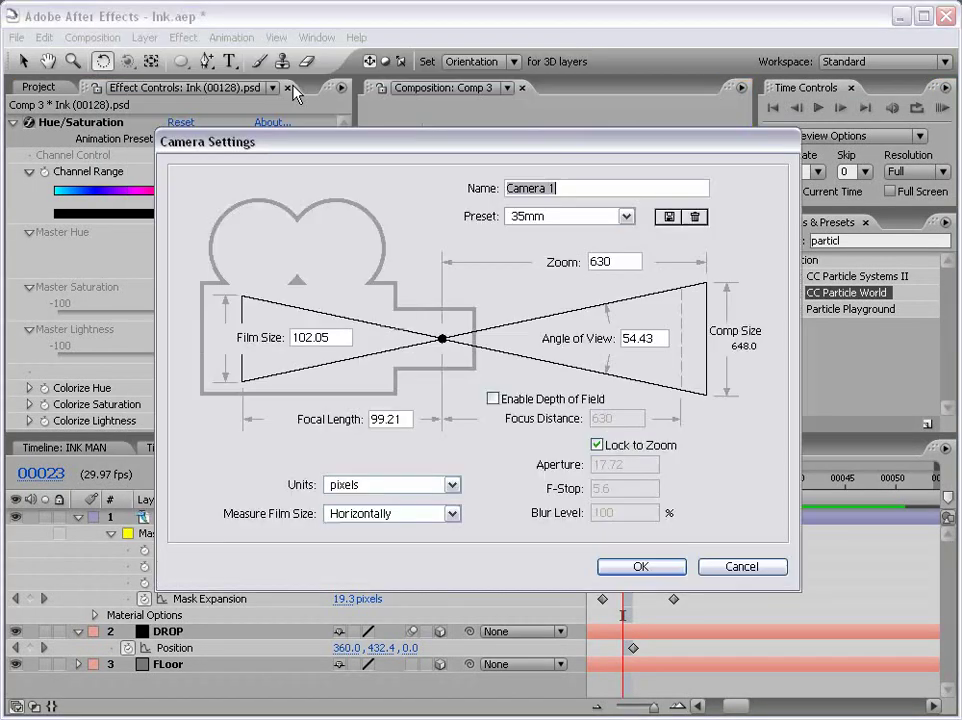
left_click(612, 566)
At frame 0, orbit the camera to an angled view at about 725, 131, -526 and keyframe its Position
left_click(127, 61)
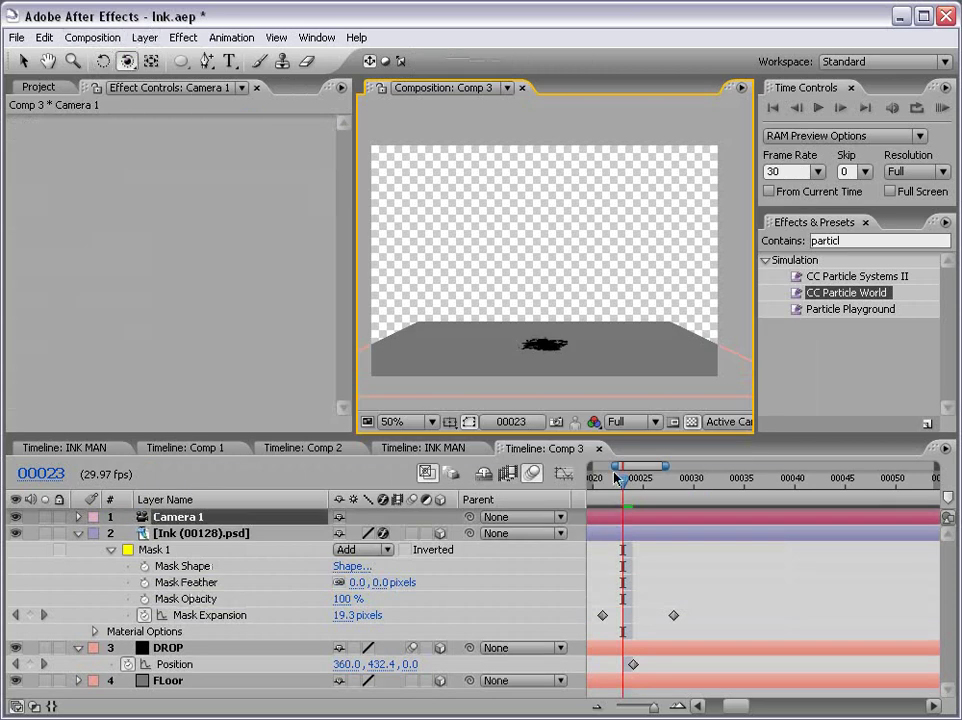
key("minus")
key("minus")
key("minus")
left_click_drag(623, 485, 591, 487)
left_click_drag(585, 271, 522, 284)
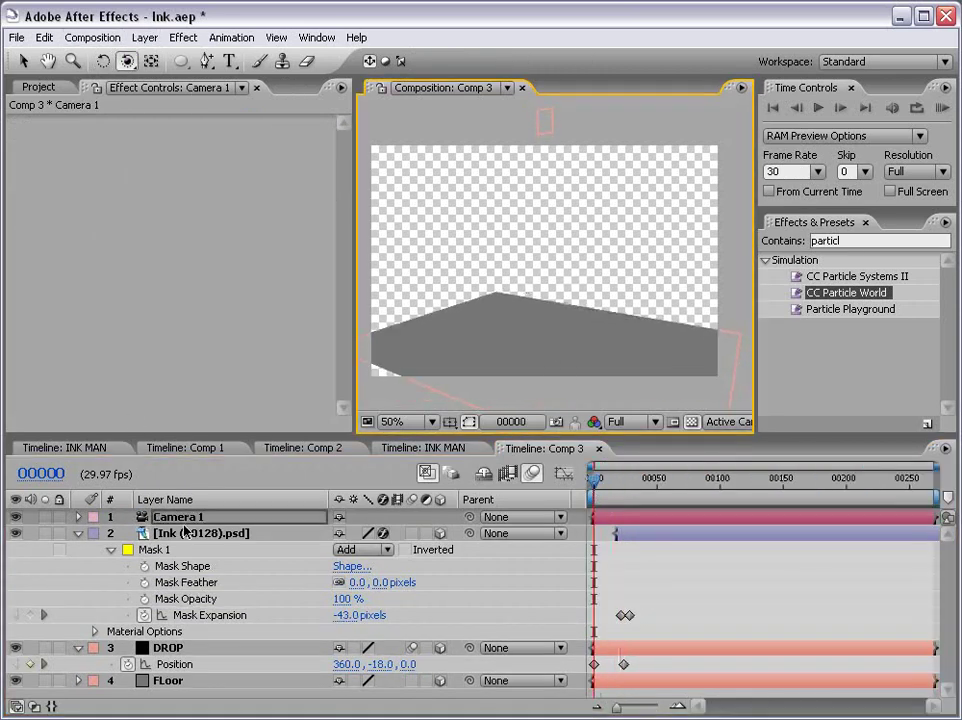
left_click(183, 516)
key("p")
left_click(128, 533)
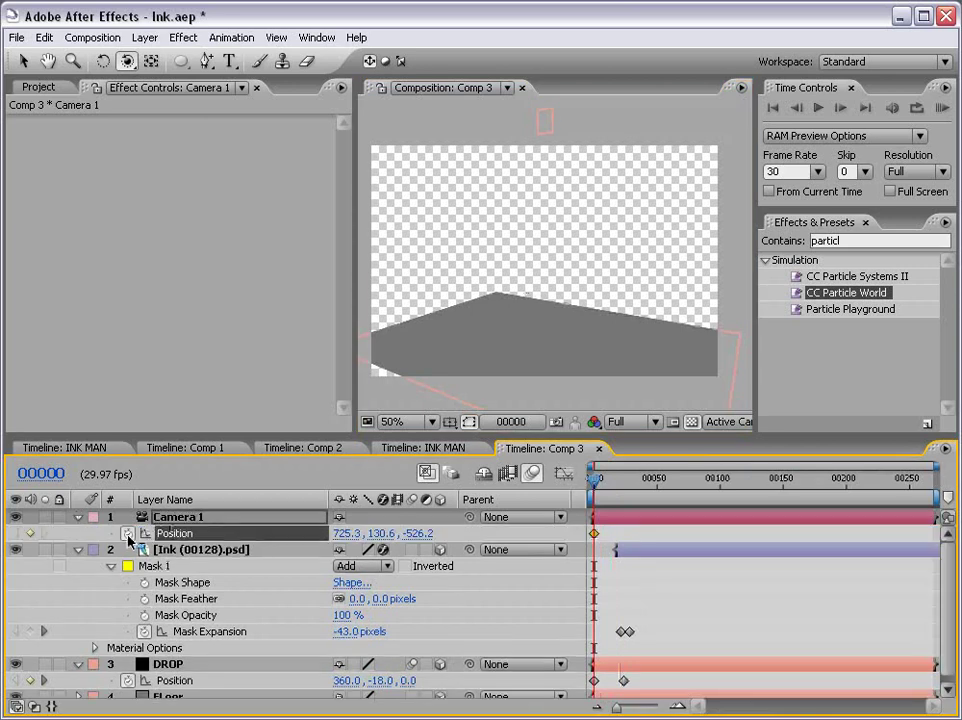
At frame 43, orbit and track the camera to the splatter's opposite side, keyframing Position at about 210, 217, -621
left_click_drag(592, 485, 647, 488)
left_click_drag(540, 341, 610, 349)
left_click_drag(127, 61, 190, 80)
left_click_drag(622, 330, 625, 298)
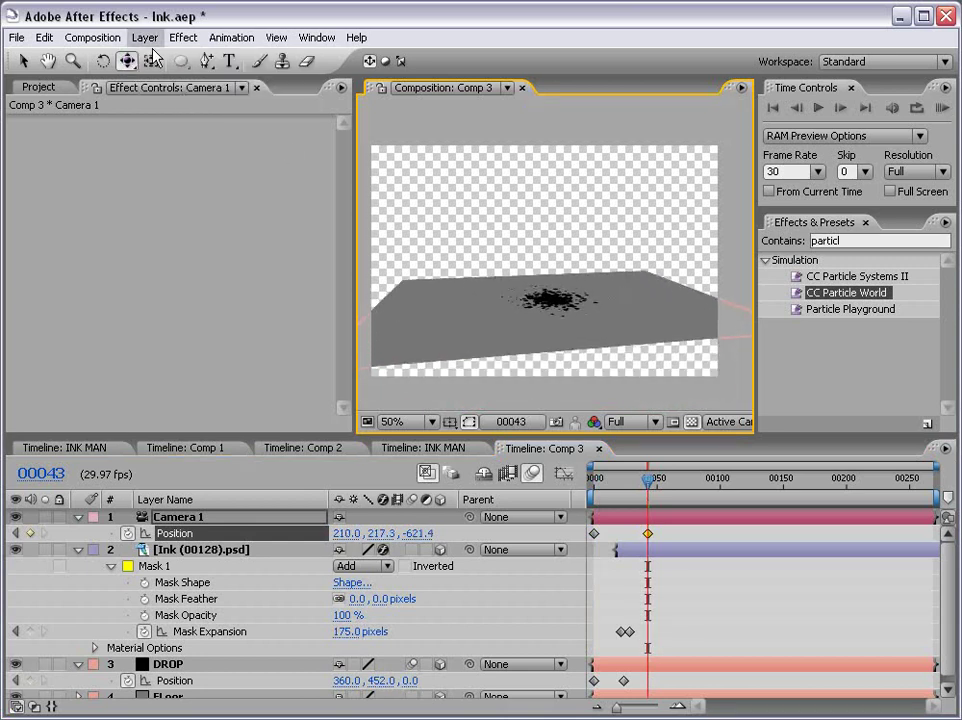
Apply Easy Ease to both of the camera's Position keyframes and RAM-preview the move up to frame 58
left_click_drag(648, 482, 668, 484)
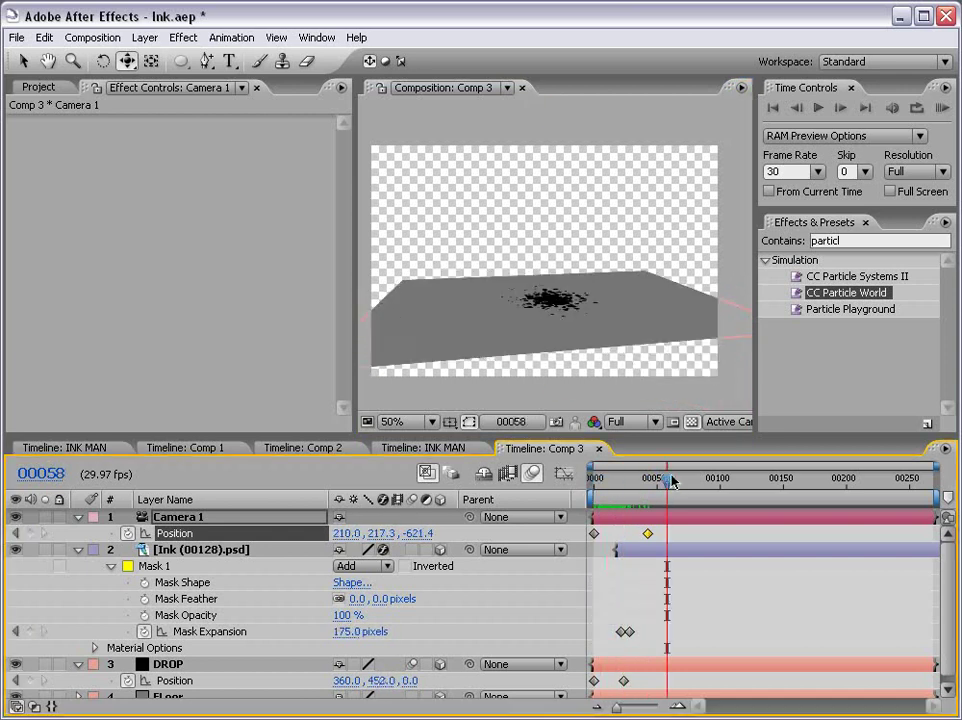
left_click(190, 538)
key("F9")
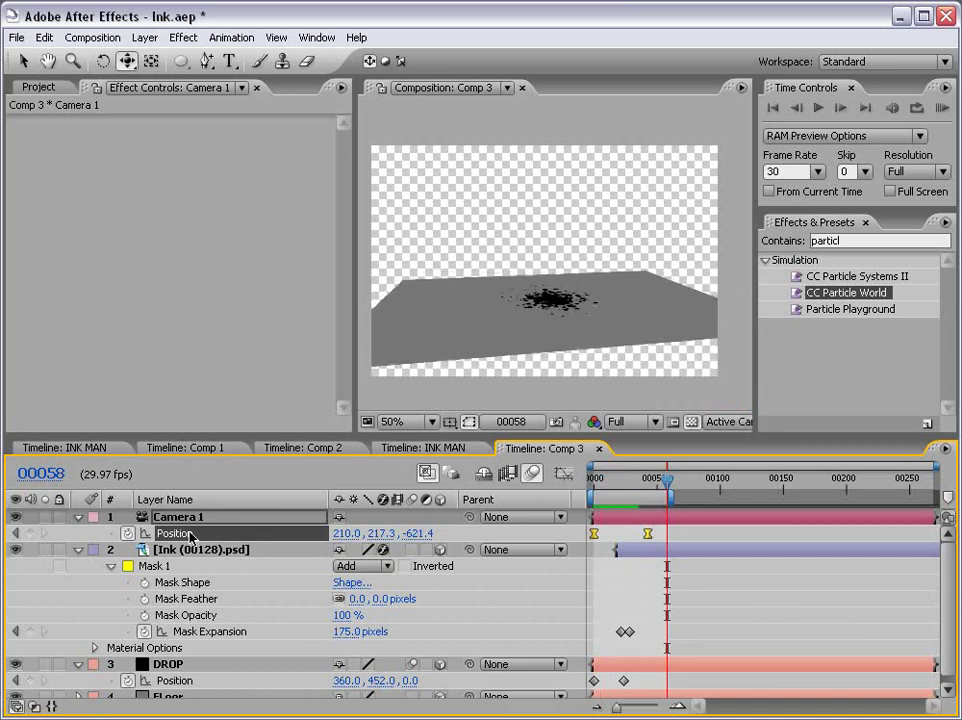
key("KP_0")
key("v")
left_click(717, 590)
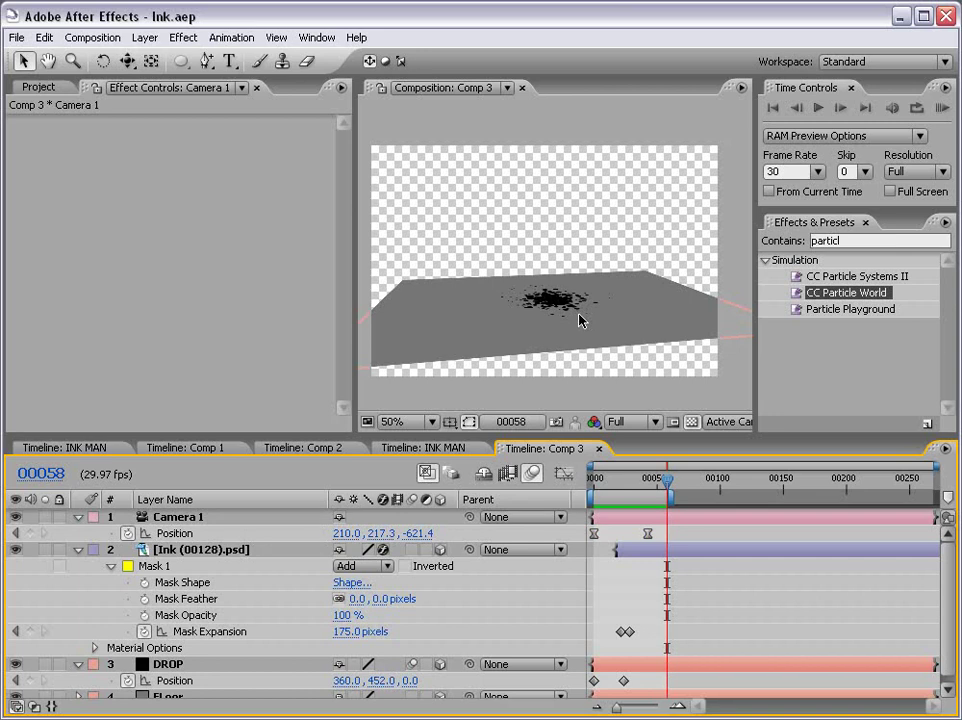
Turn off Comp 3's transparency grid and RAM-preview the finished ink drop animation in Comp 1
left_click(691, 421)
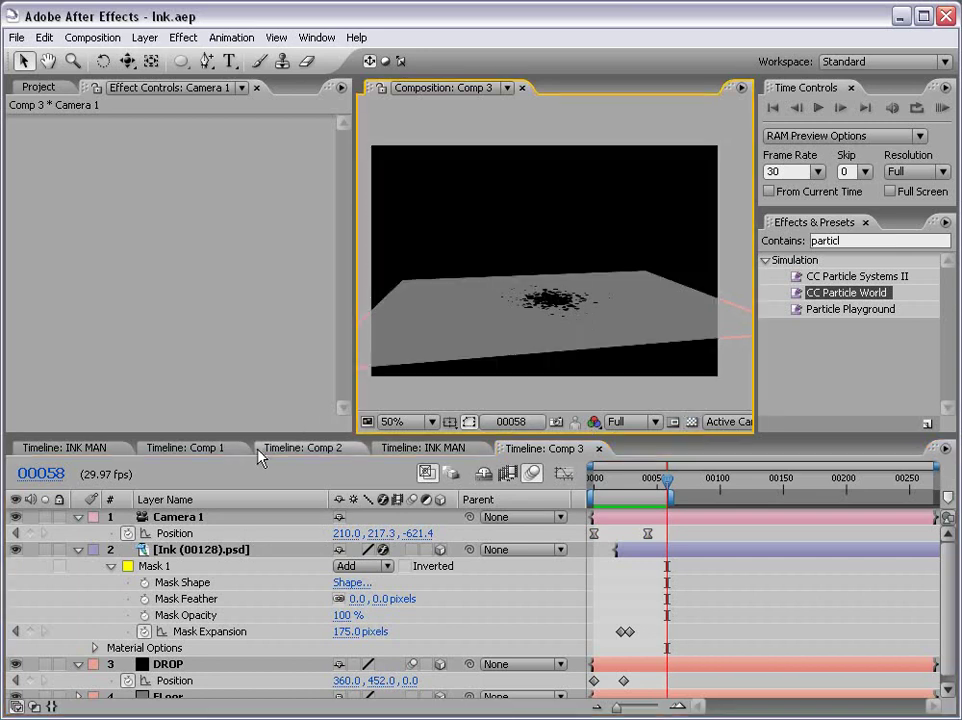
left_click(214, 450)
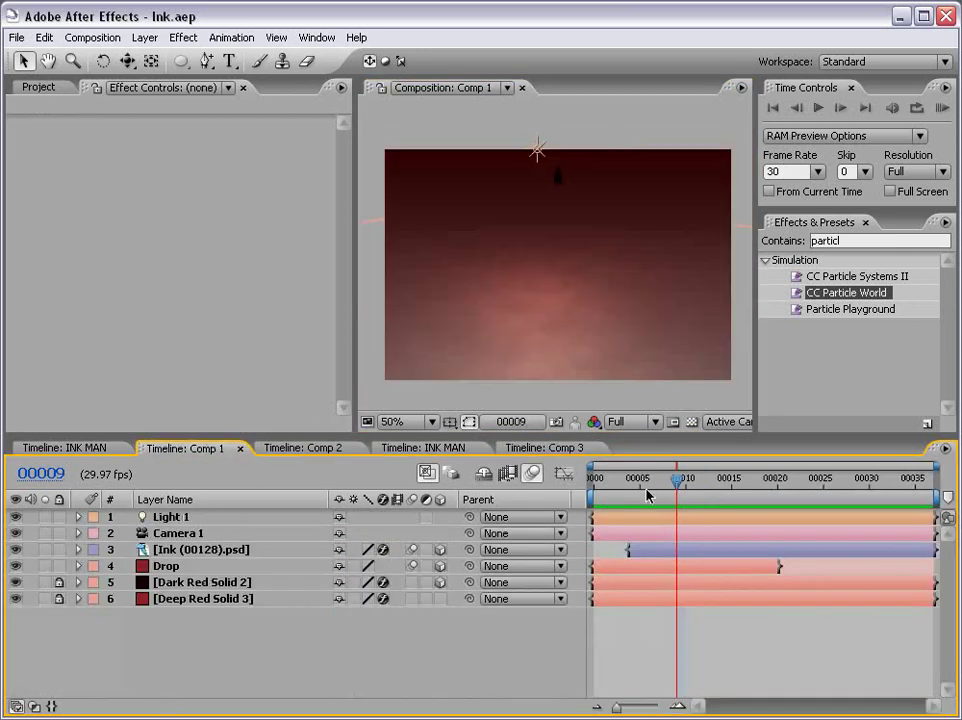
key("KP_0")
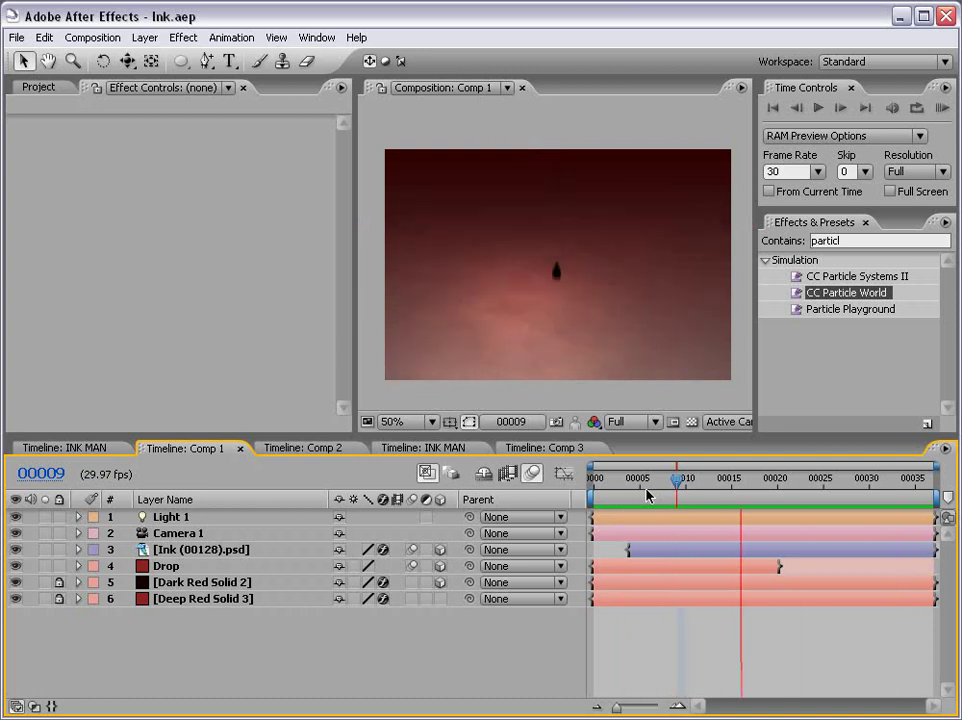
key("space")
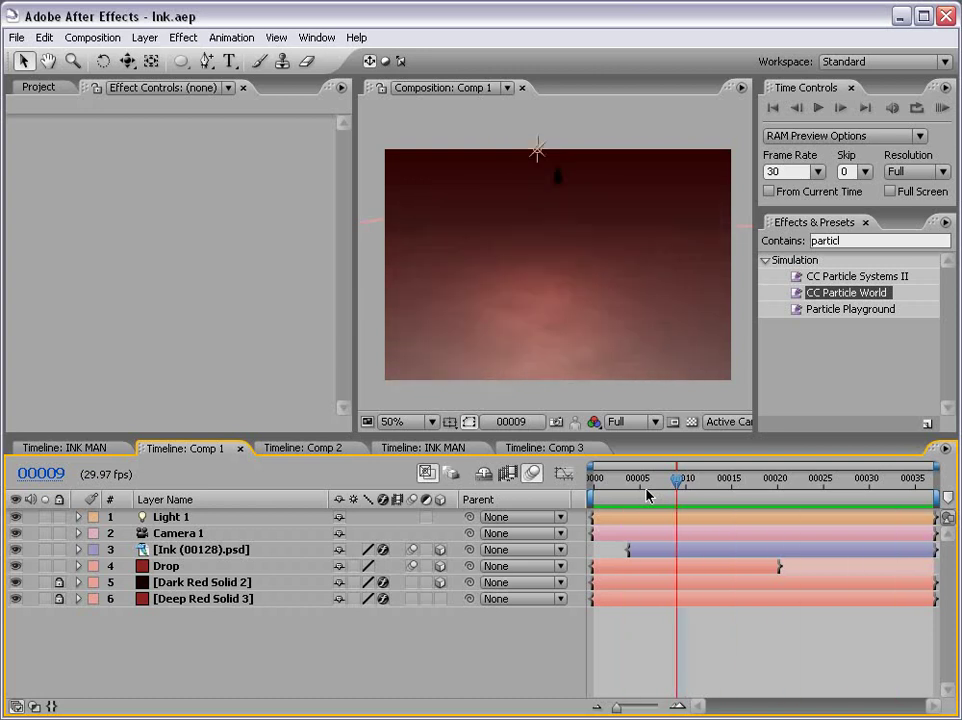